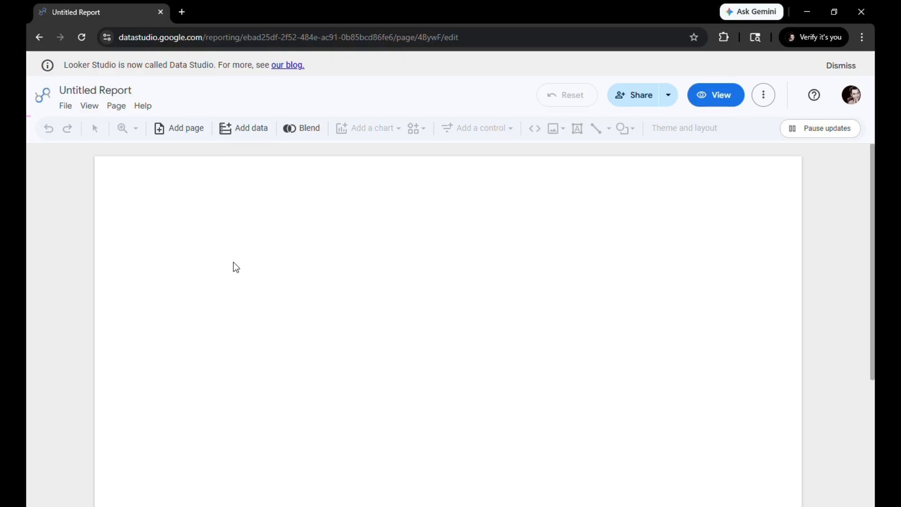
# Add the GA4 - Google Merch Shop property from the Google Analytics Demo Account as the report's data source
pyautogui.click(236, 130)
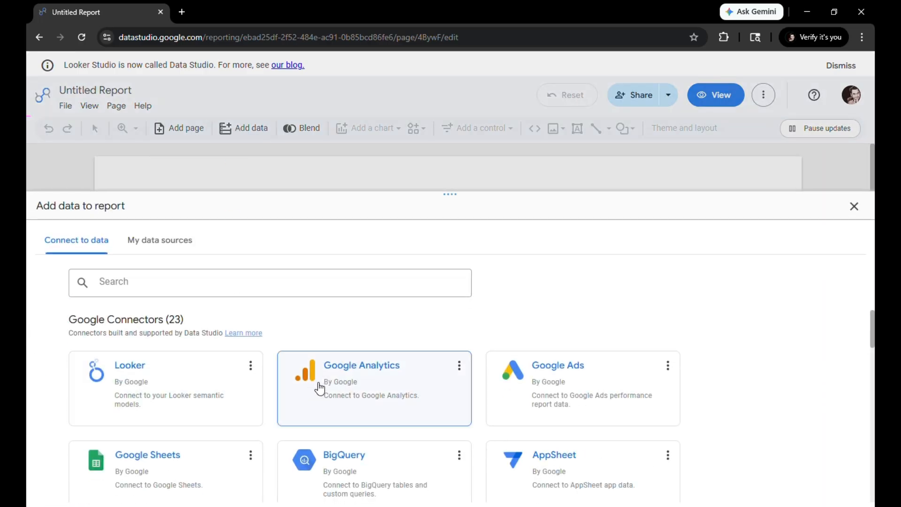
pyautogui.click(318, 374)
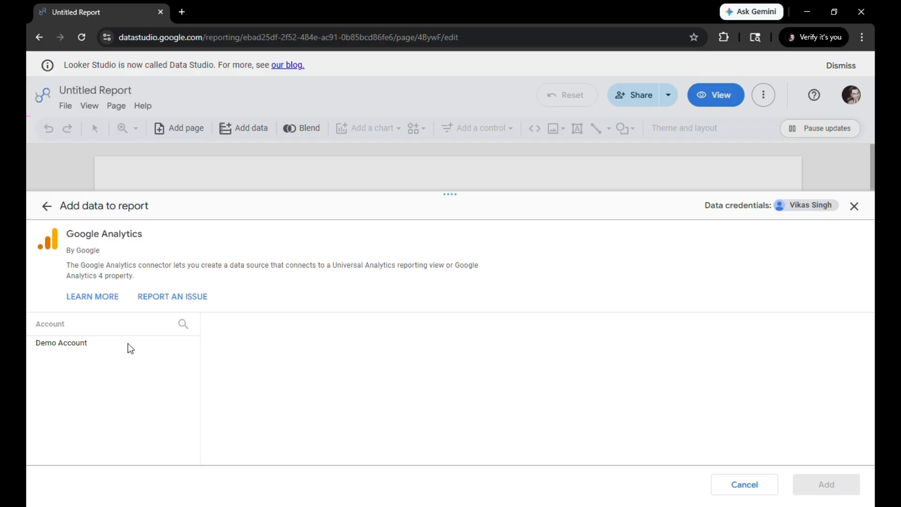
pyautogui.click(114, 346)
pyautogui.click(261, 378)
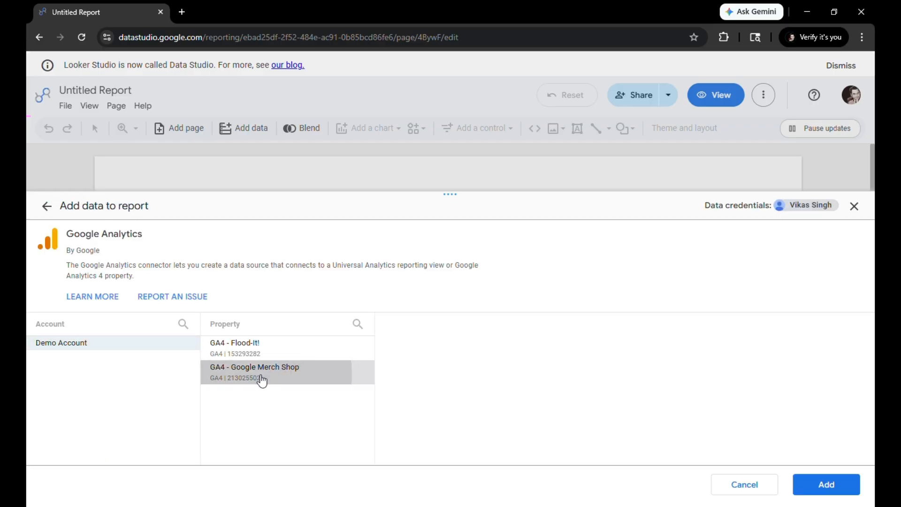
pyautogui.click(844, 485)
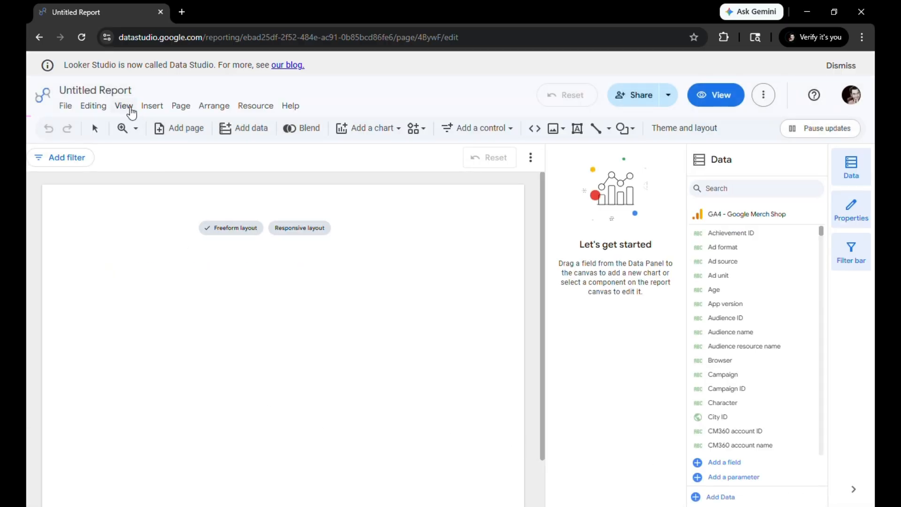
# Rename the untitled report as E-commerce Dashboard
pyautogui.click(117, 92)
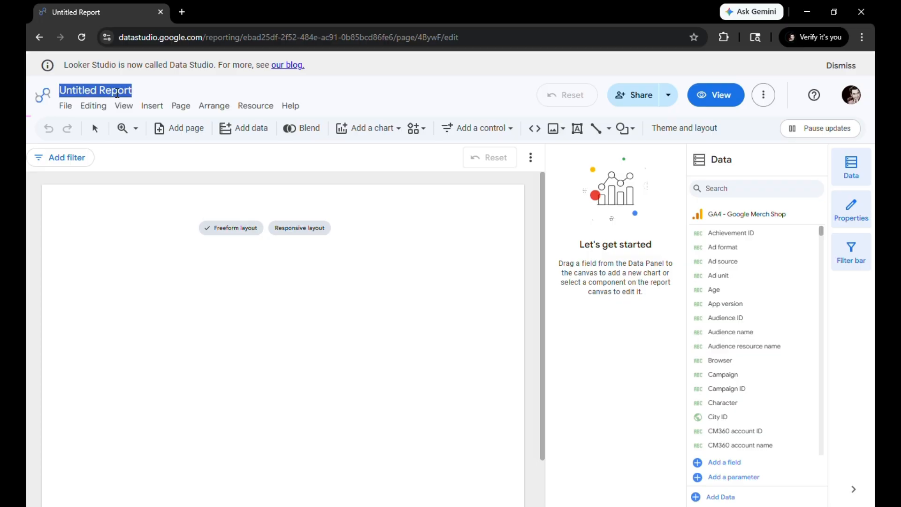
pyautogui.write('E-commerce Dashboa')
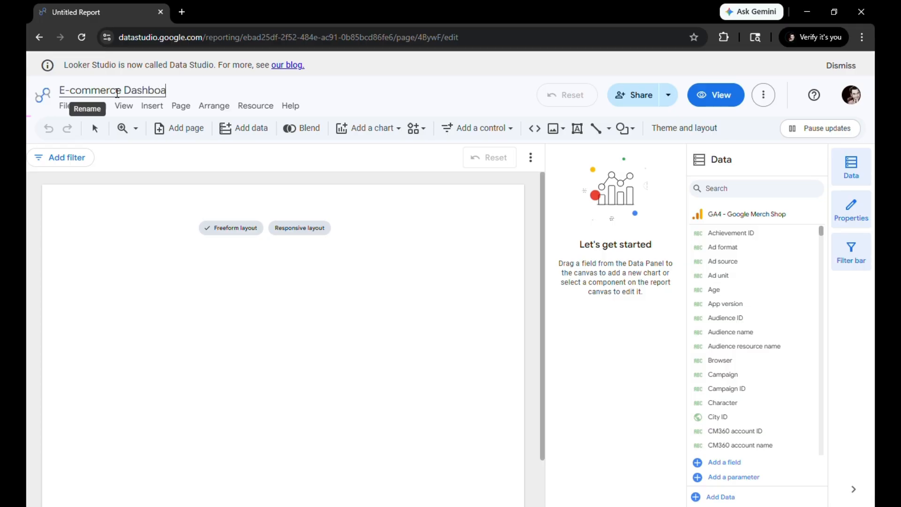
pyautogui.write('rd')
pyautogui.click(153, 231)
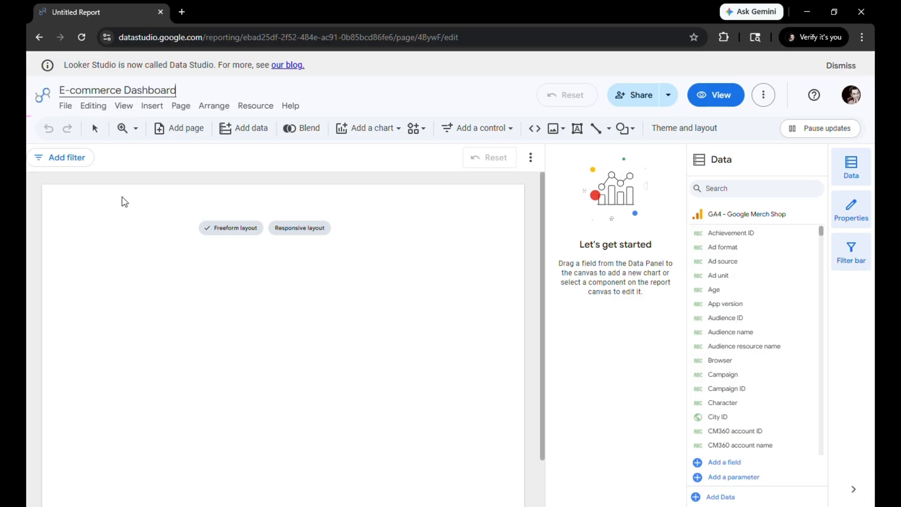
pyautogui.click(138, 233)
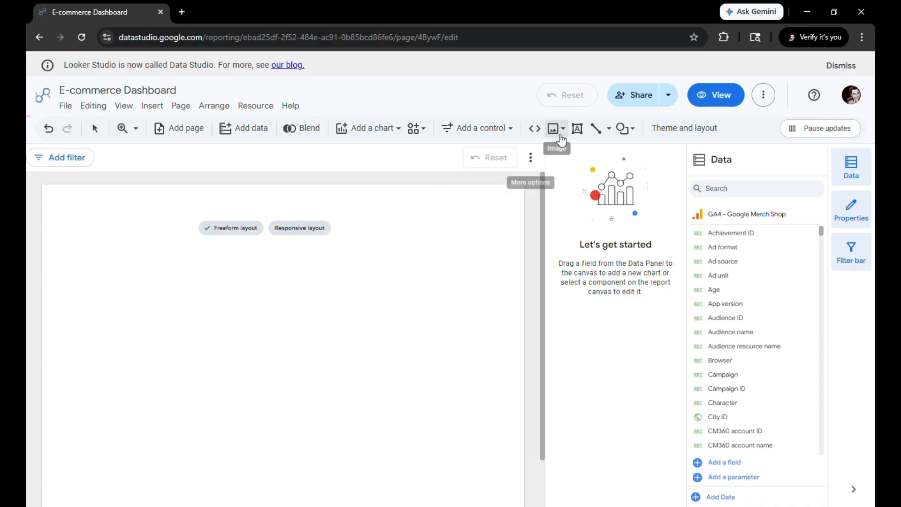
# Draw a text box in the page's upper-left corner with the heading E-commerce Store
pyautogui.click(577, 128)
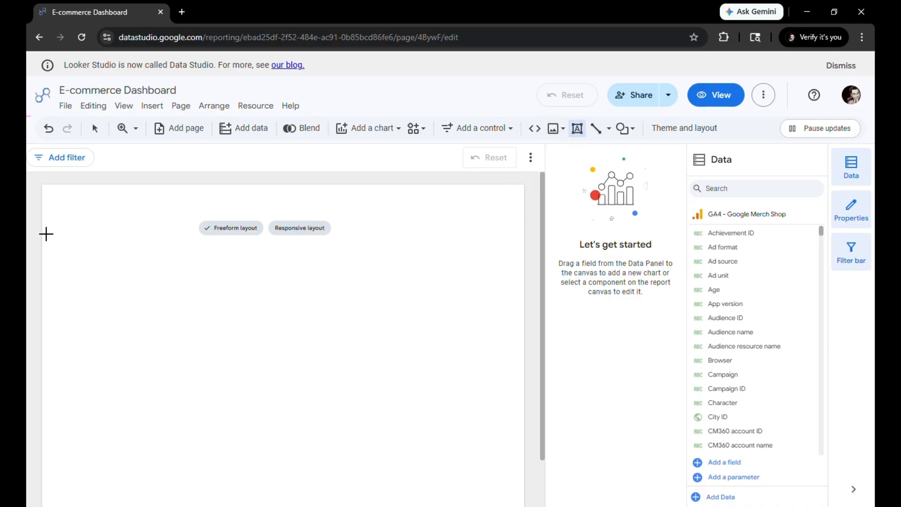
pyautogui.moveTo(64, 203); pyautogui.dragTo(214, 217)
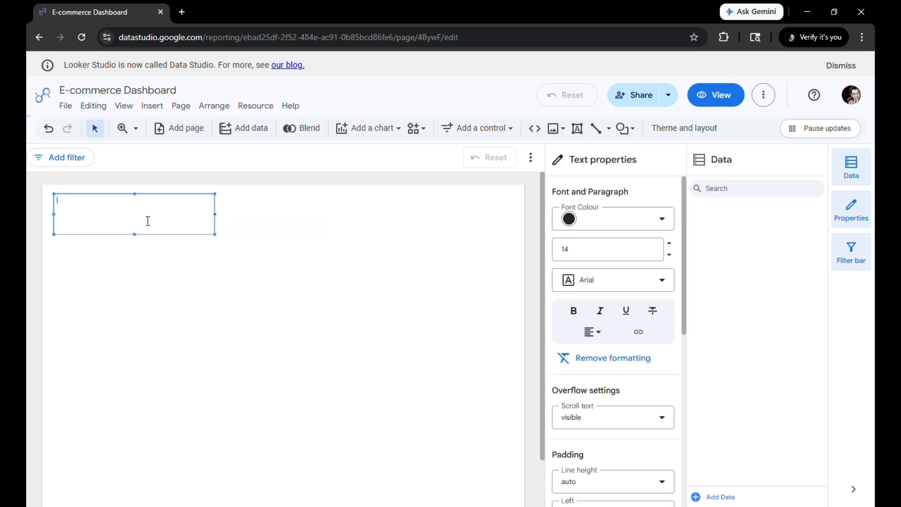
pyautogui.write('E-commerce Store')
# Format the E-commerce Store heading as 44 pt bold and widen its text box so it fits on one line
pyautogui.hotkey('ctrl', 'a')
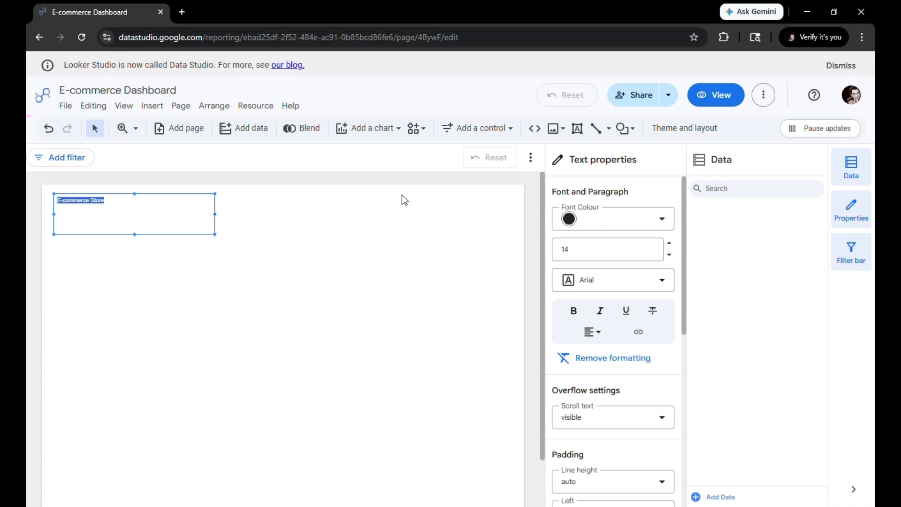
pyautogui.click(591, 259)
pyautogui.scroll(-6, 569, 469)
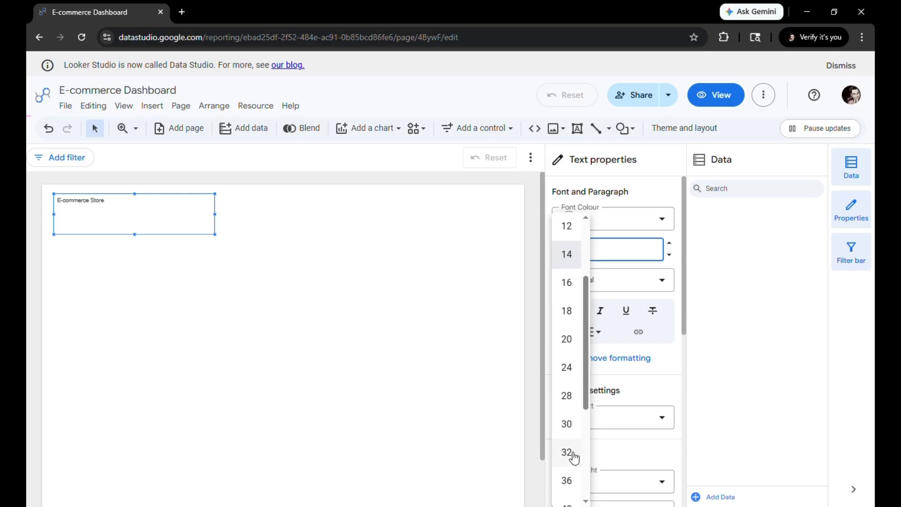
pyautogui.click(572, 373)
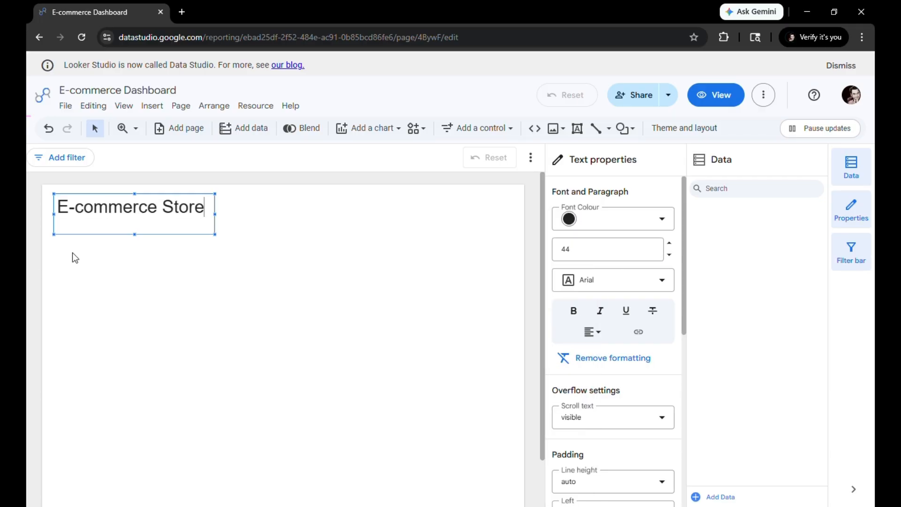
pyautogui.hotkey('ctrl', 'a')
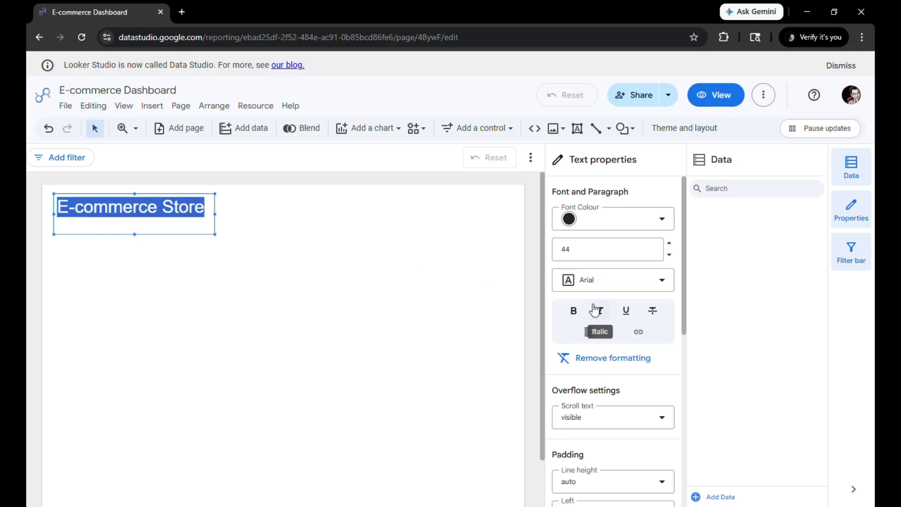
pyautogui.click(574, 310)
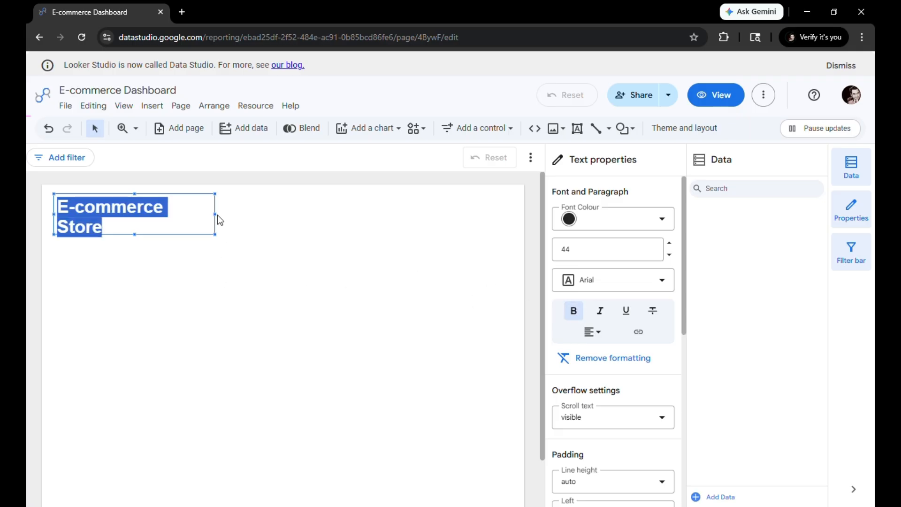
pyautogui.moveTo(218, 220); pyautogui.dragTo(268, 228)
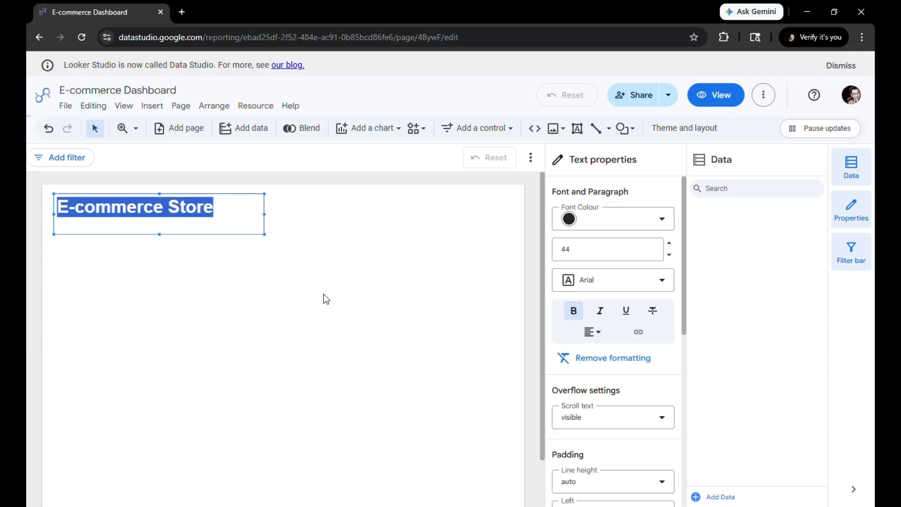
pyautogui.click(340, 300)
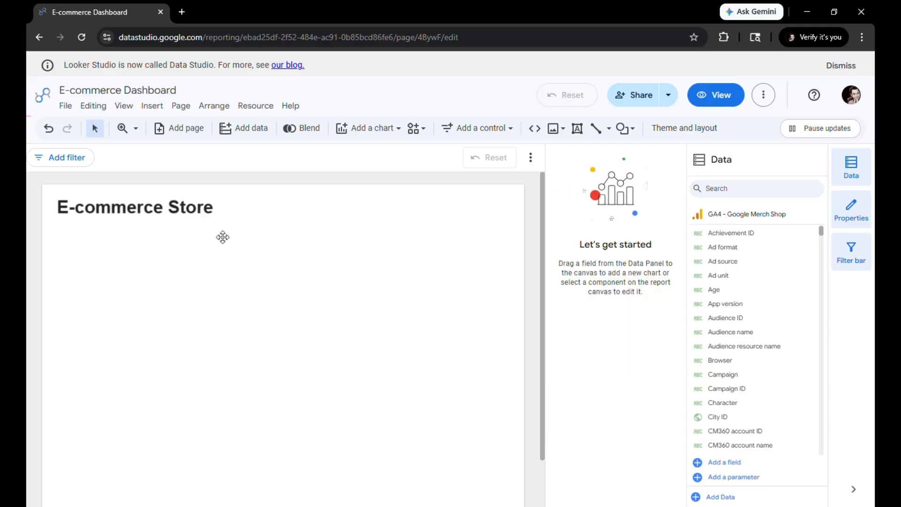
# Add a date range control in the page's upper-right corner, level with the heading, and check its calendar
pyautogui.click(480, 131)
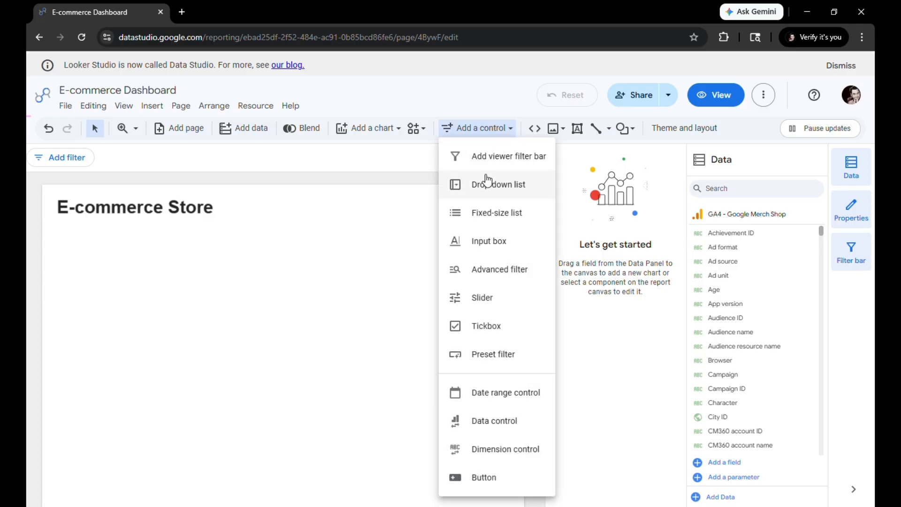
pyautogui.click(501, 398)
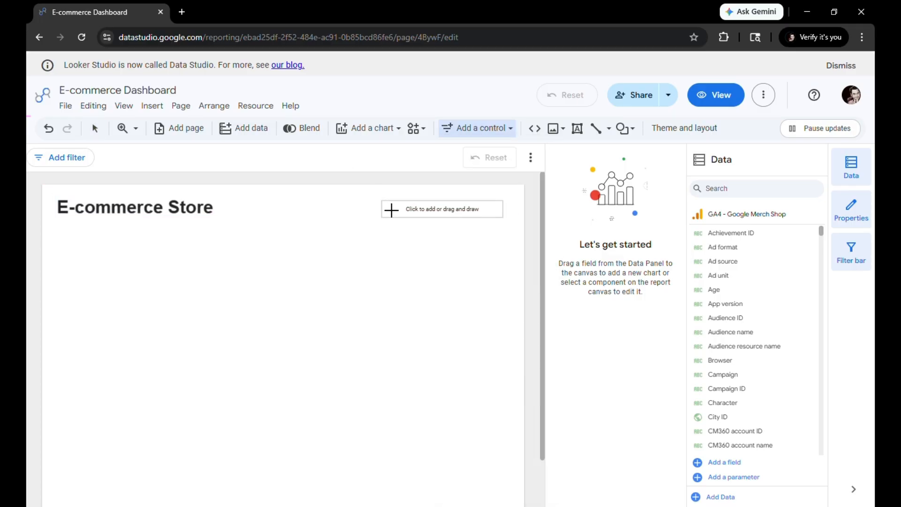
pyautogui.click(391, 210)
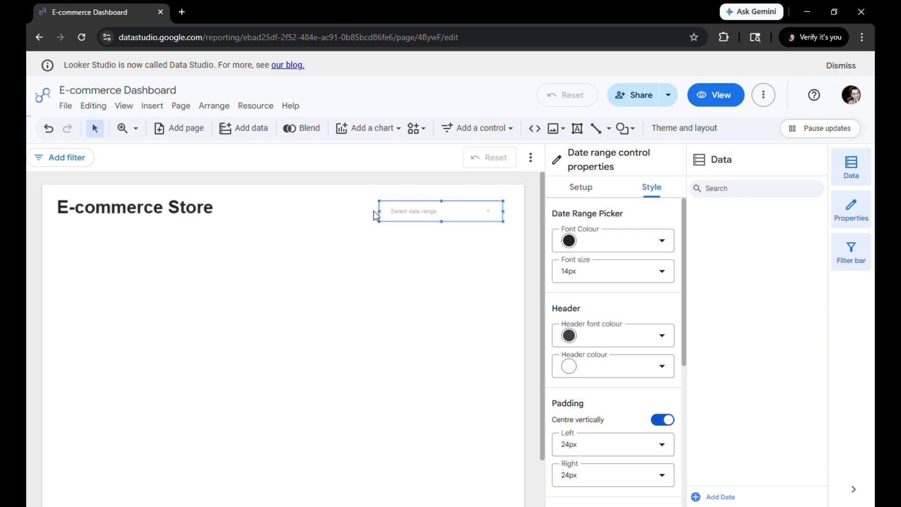
pyautogui.moveTo(373, 210); pyautogui.dragTo(356, 202)
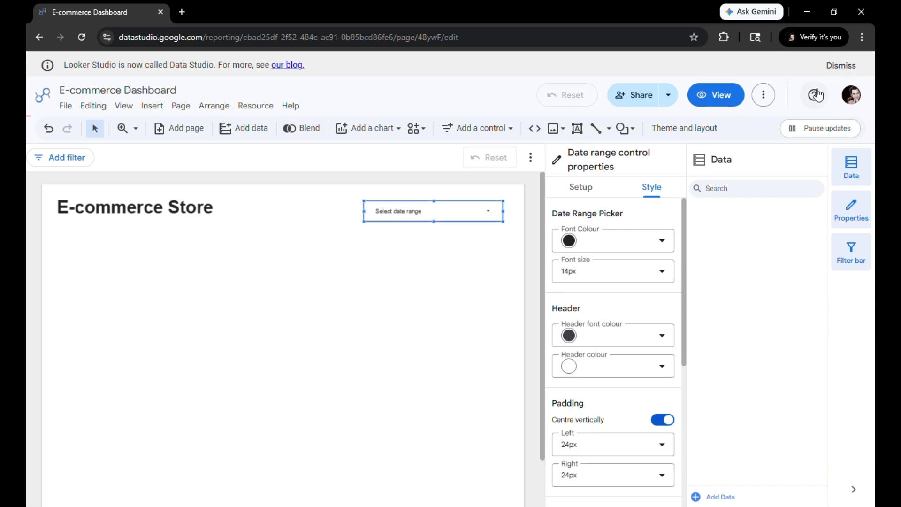
pyautogui.click(312, 227)
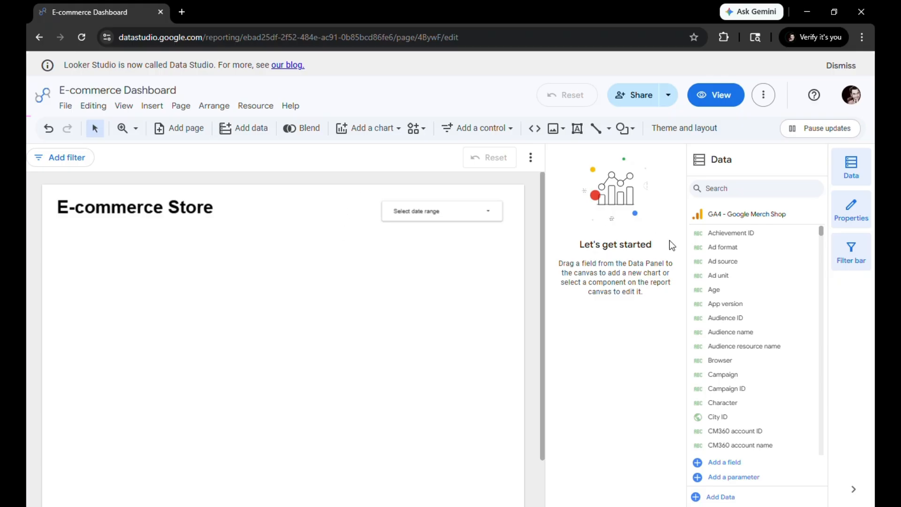
pyautogui.click(479, 209)
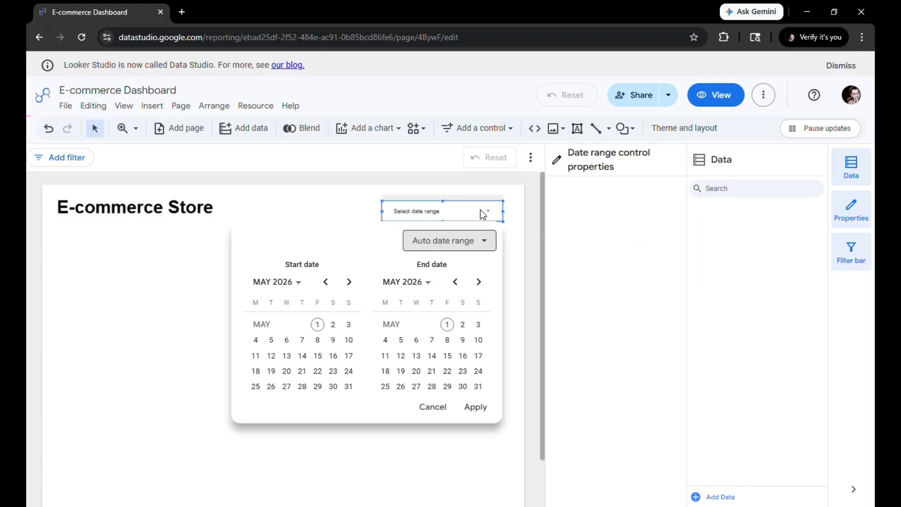
pyautogui.click(218, 237)
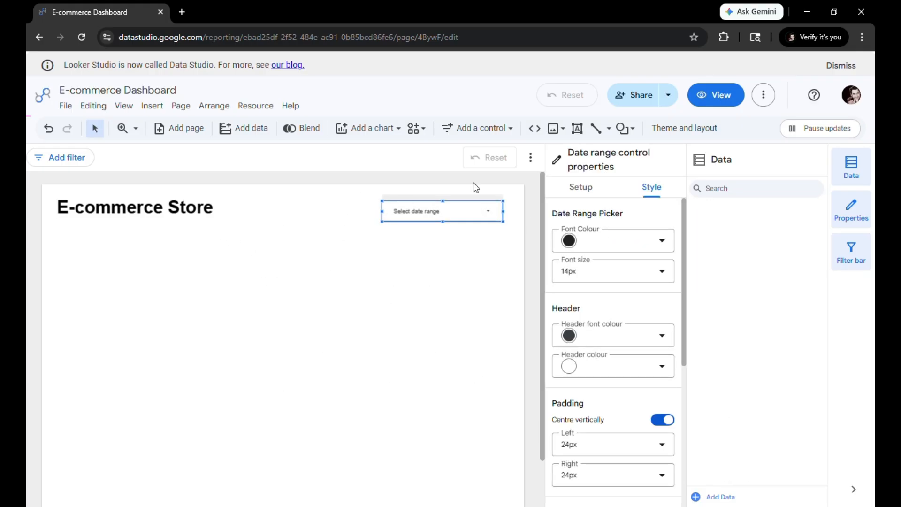
# Apply the dark Lagoon theme to the report
pyautogui.click(681, 139)
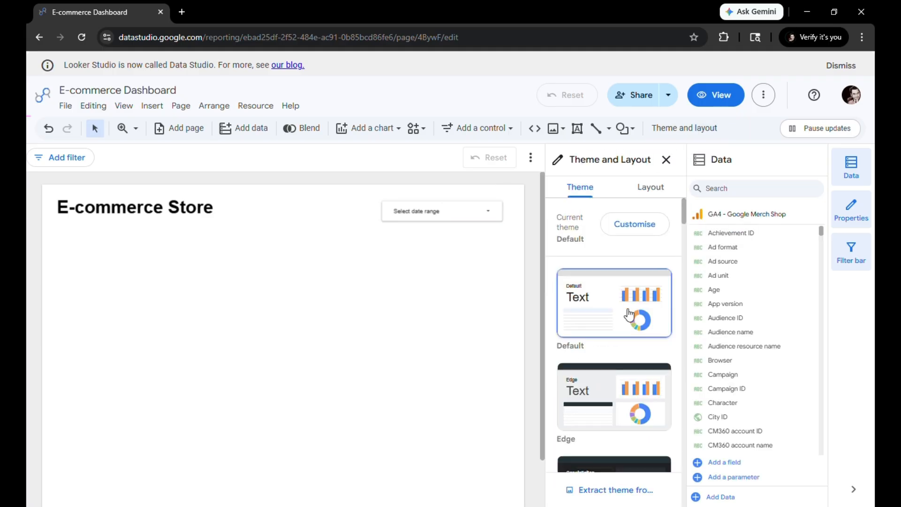
pyautogui.scroll(-6, 622, 307)
pyautogui.scroll(-10, 622, 307)
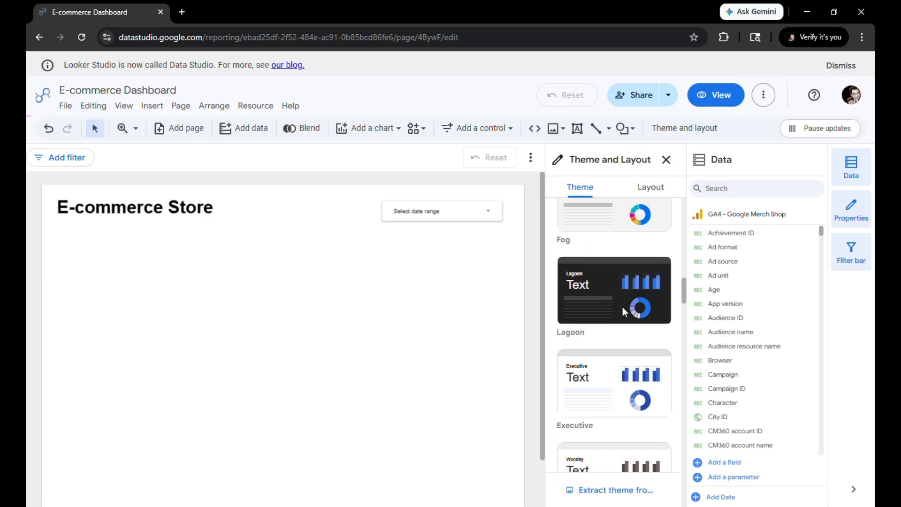
pyautogui.click(623, 284)
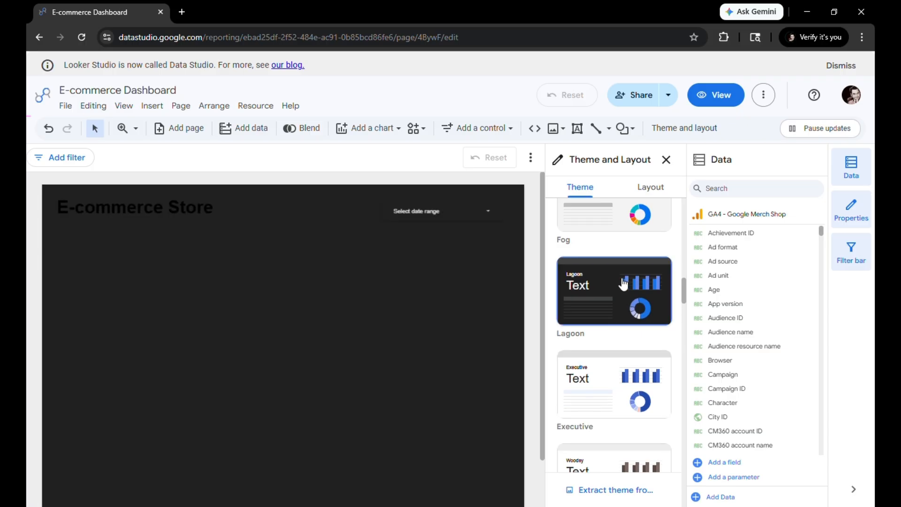
# Change the font colour of the E-commerce Store heading to white
pyautogui.doubleClick(220, 216)
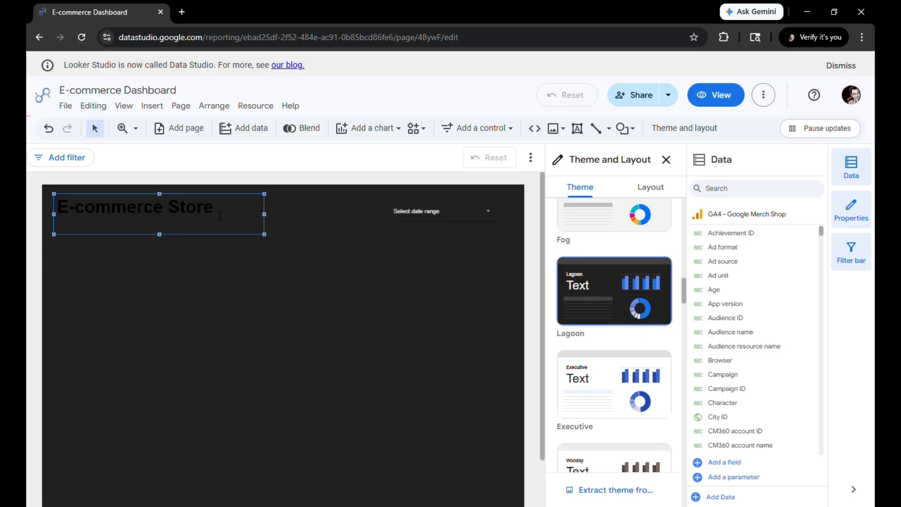
pyautogui.click(601, 230)
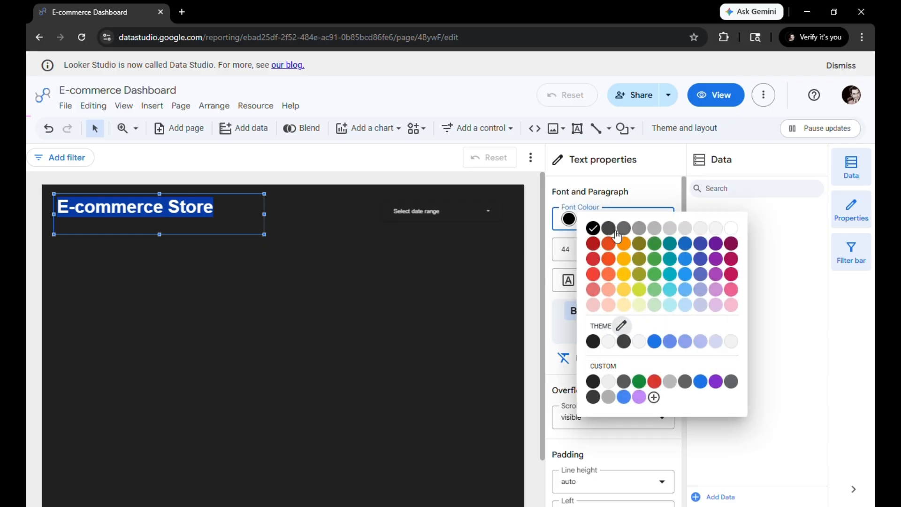
pyautogui.click(737, 232)
pyautogui.click(391, 294)
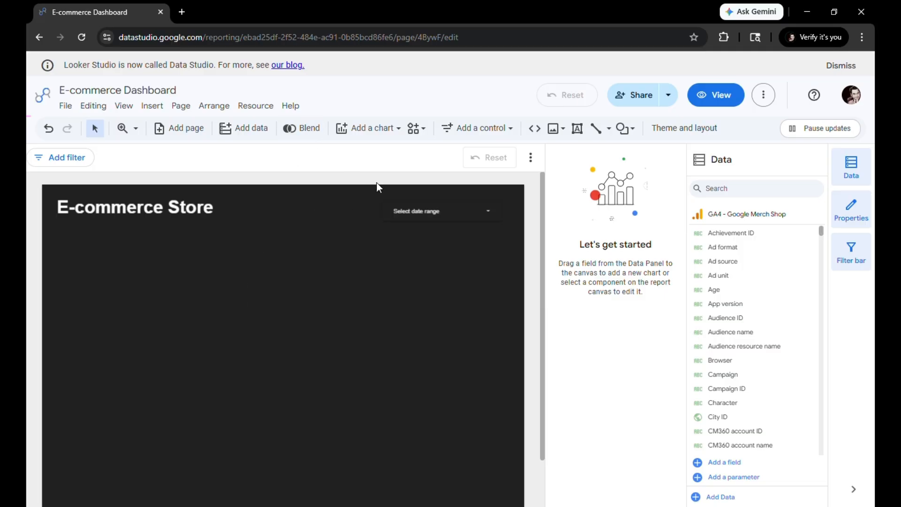
# Give the date range control a white border
pyautogui.click(438, 221)
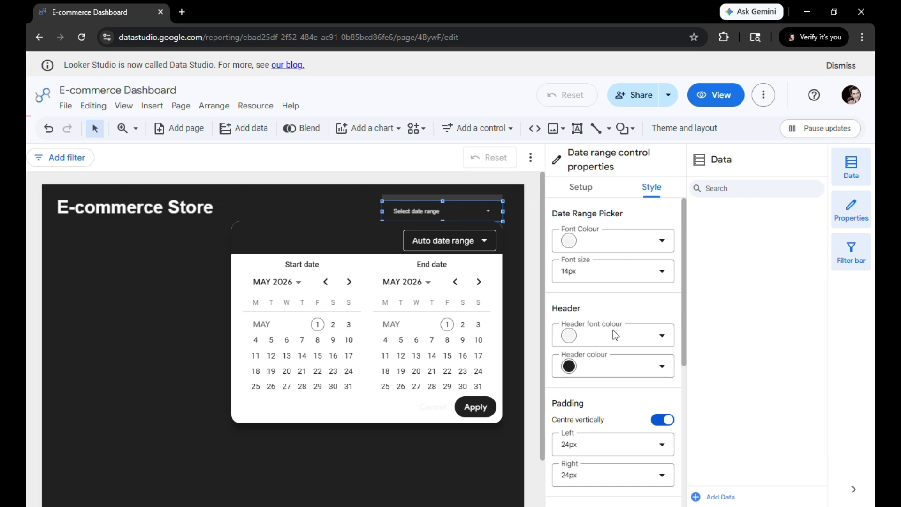
pyautogui.click(652, 191)
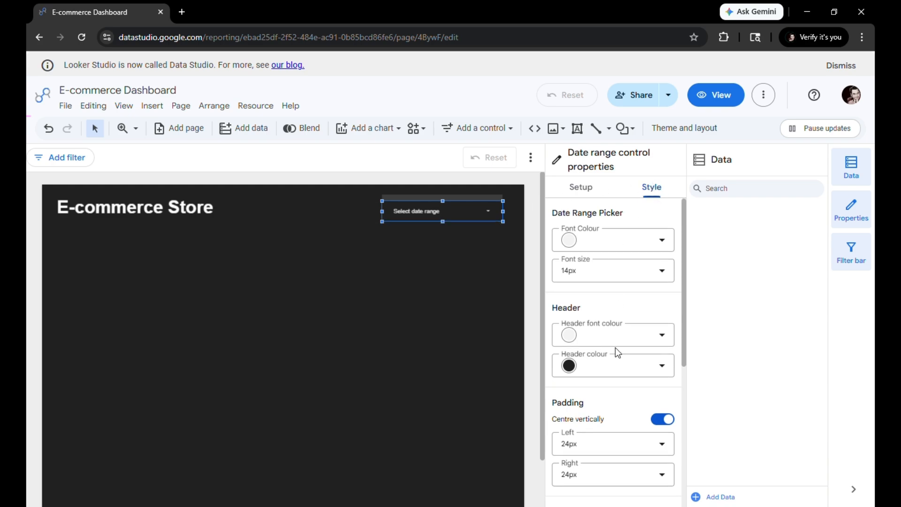
pyautogui.scroll(-5, 615, 352)
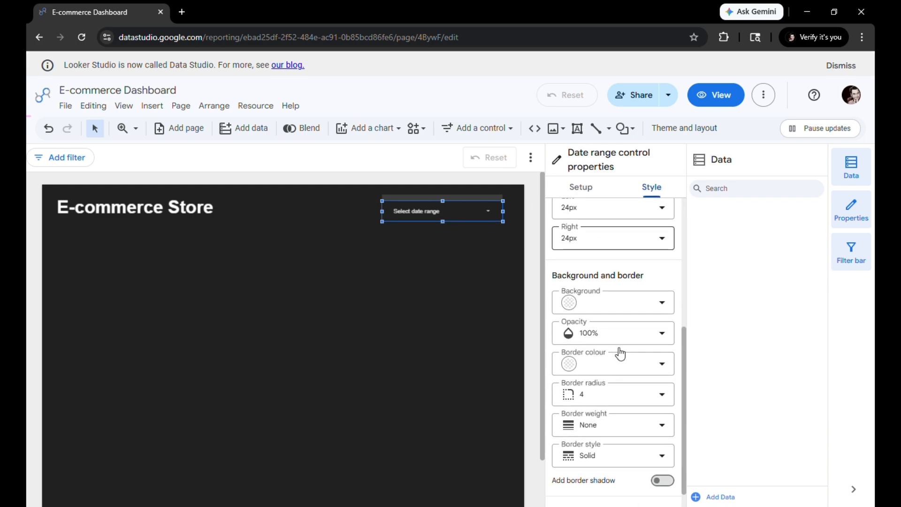
pyautogui.scroll(-1, 619, 347)
pyautogui.click(619, 341)
pyautogui.click(731, 314)
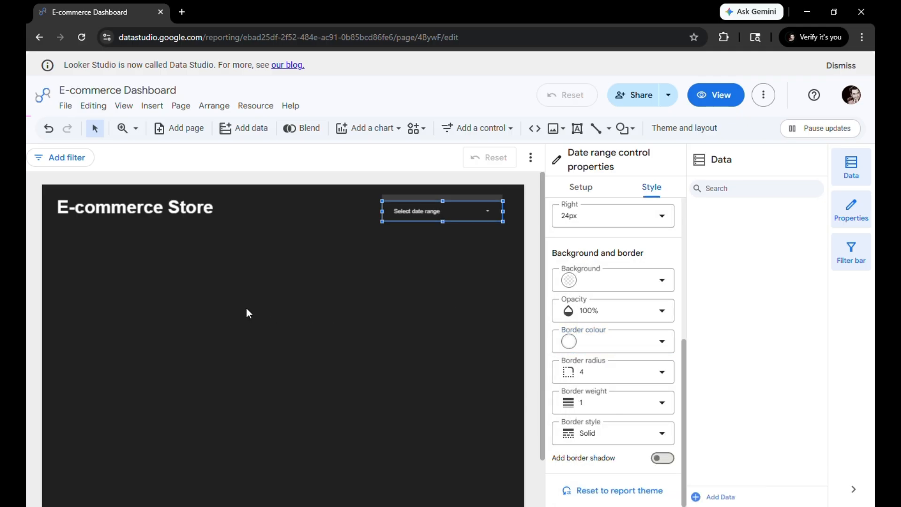
pyautogui.click(246, 309)
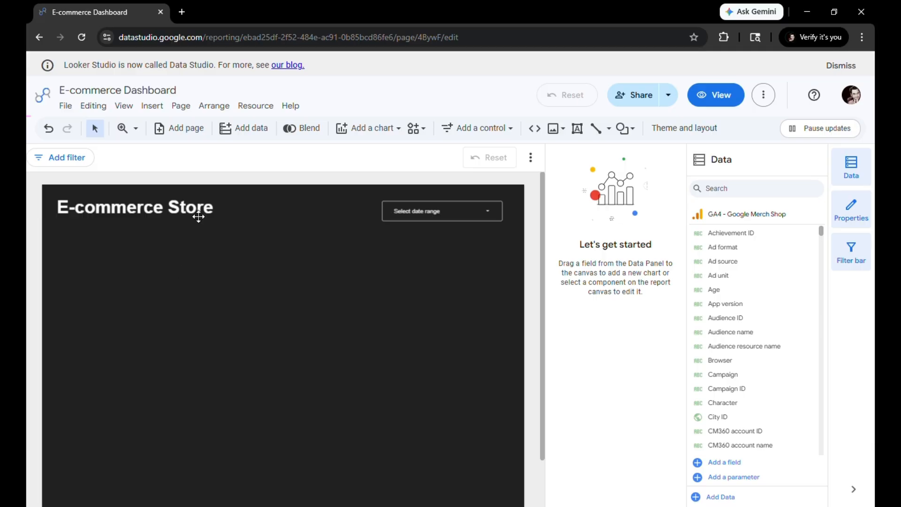
# Add a scorecard below the E-commerce Store heading and widen it slightly
pyautogui.click(362, 132)
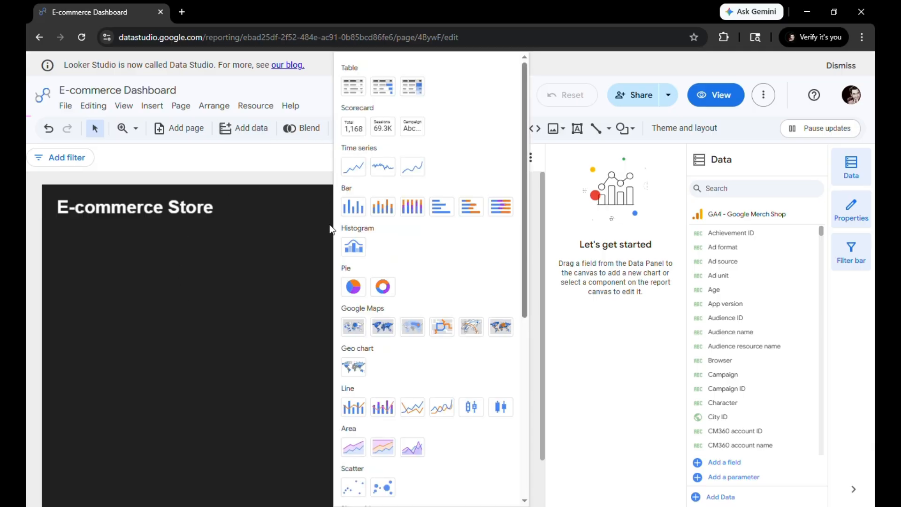
pyautogui.click(353, 127)
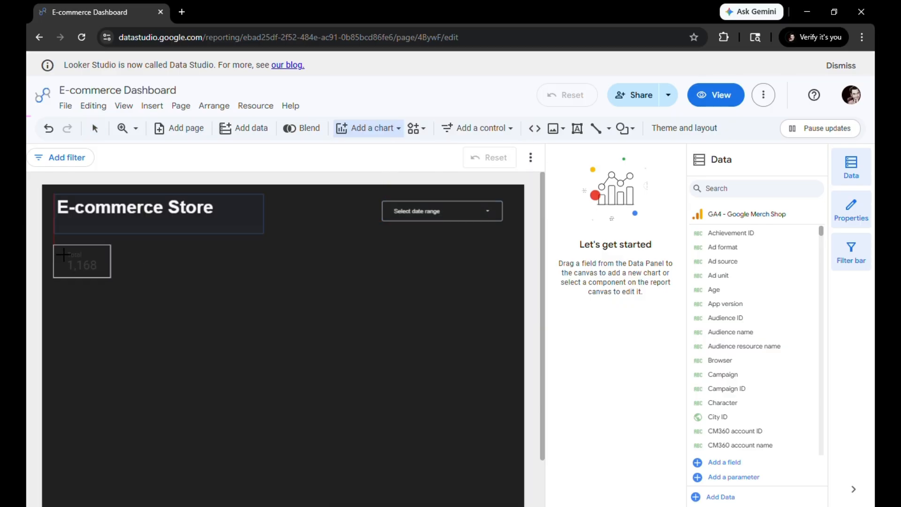
pyautogui.click(63, 254)
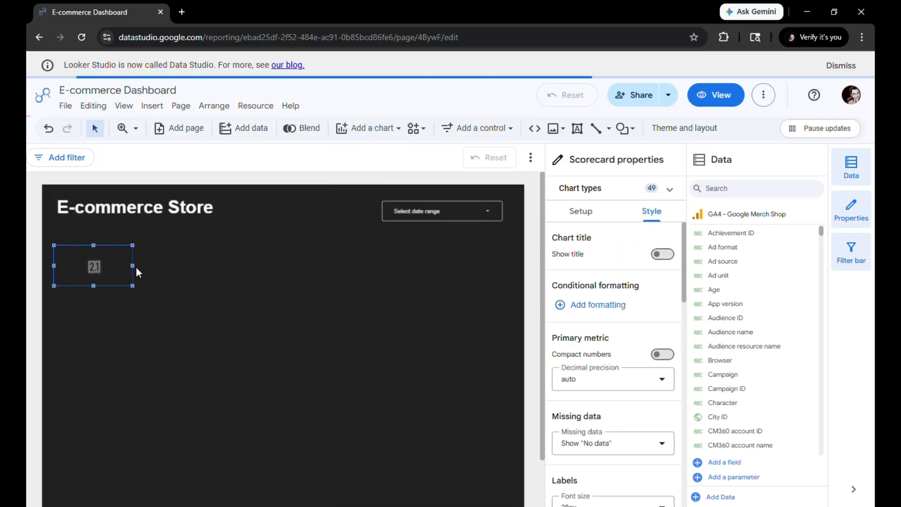
pyautogui.moveTo(137, 268); pyautogui.dragTo(146, 269)
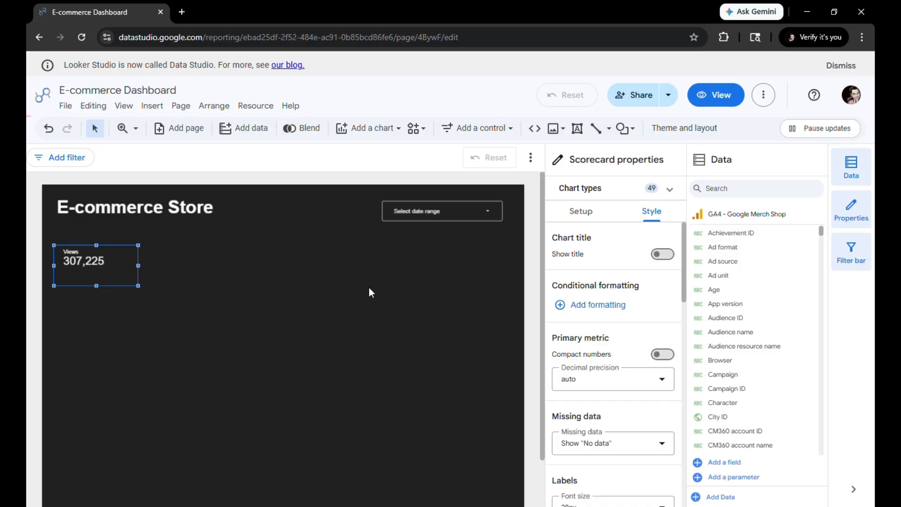
# Set the scorecard's primary metric to Sessions
pyautogui.click(590, 217)
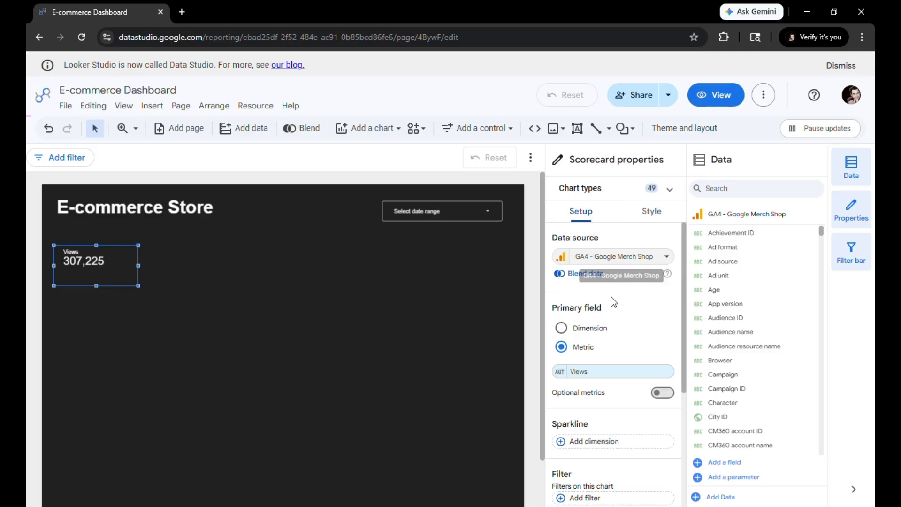
pyautogui.click(615, 371)
pyautogui.write('session')
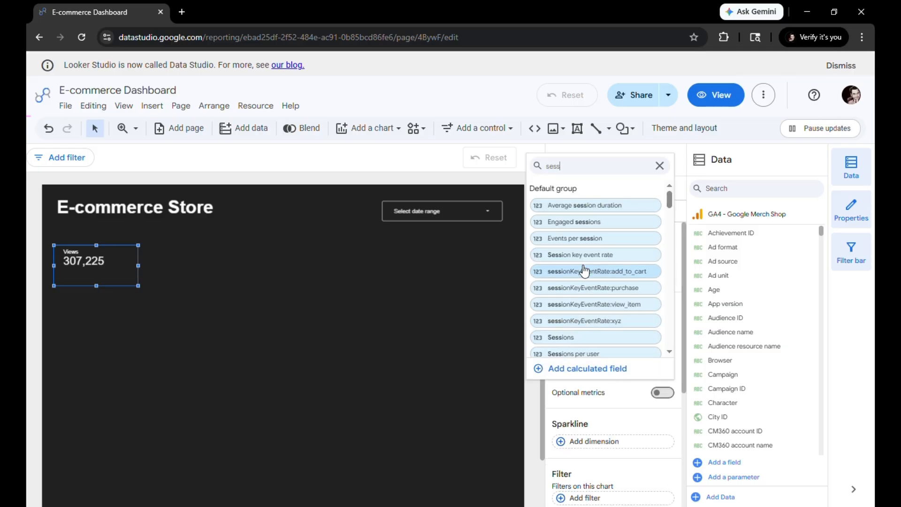
pyautogui.click(592, 336)
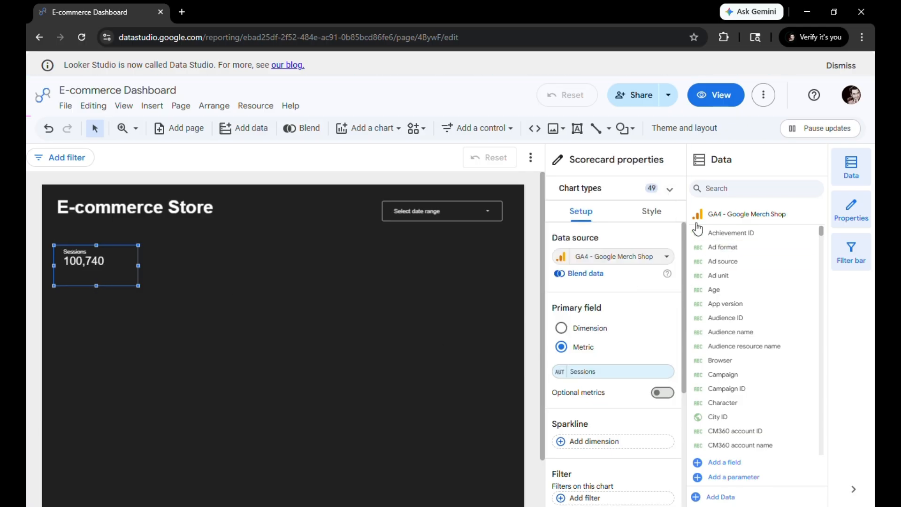
# Turn on compact numbers for the Sessions scorecard and set its label font size to 36px
pyautogui.click(650, 212)
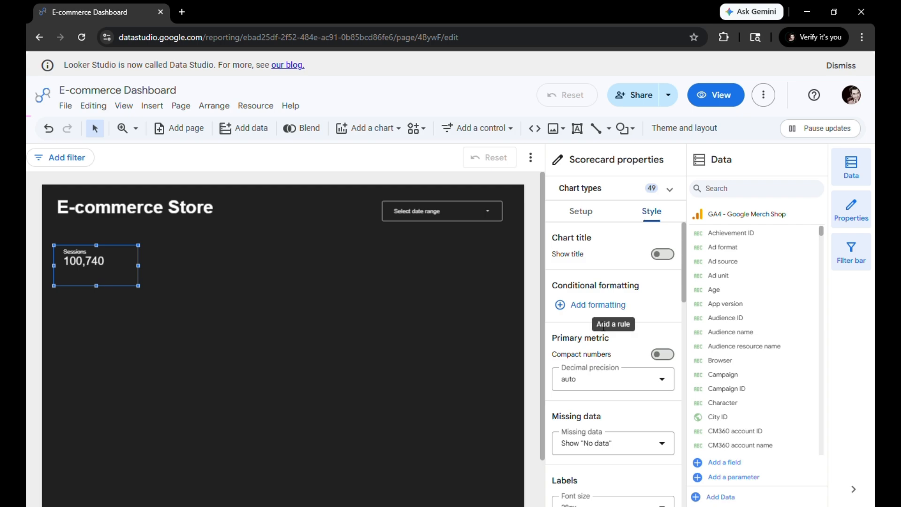
pyautogui.click(665, 360)
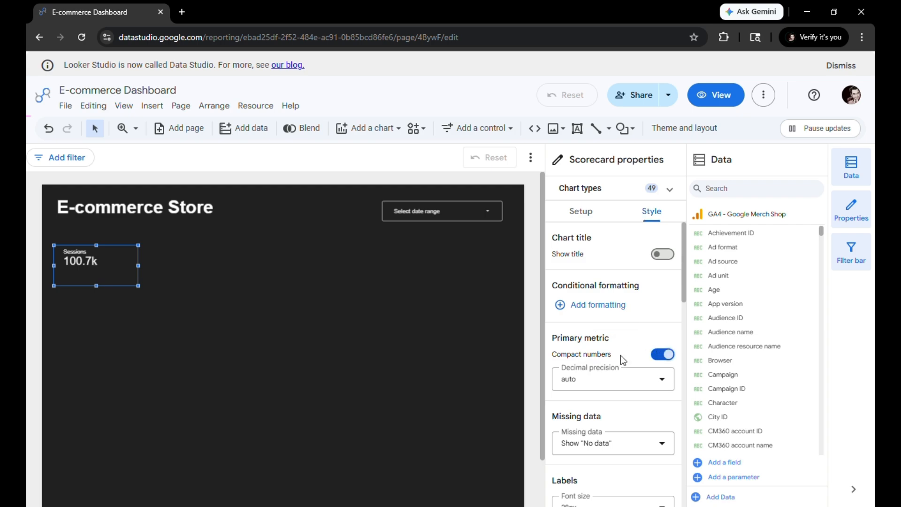
pyautogui.scroll(-2, 608, 358)
pyautogui.scroll(-4, 608, 359)
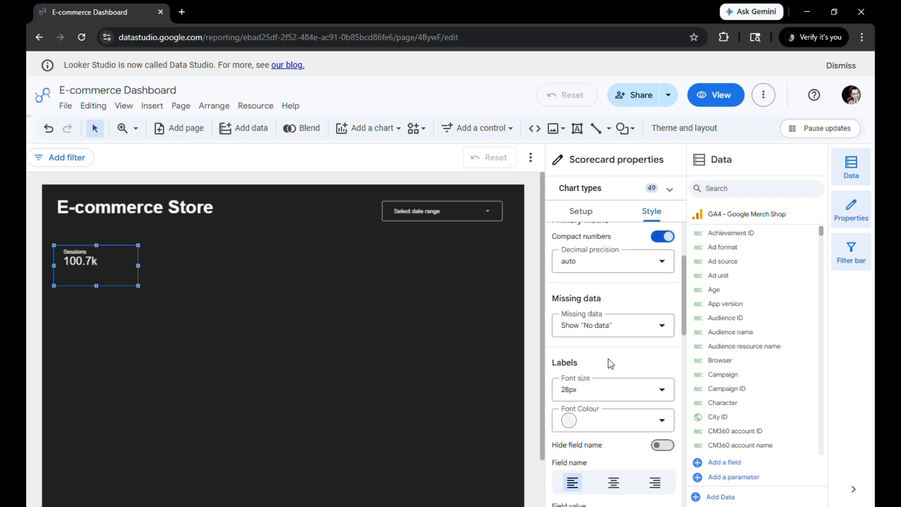
pyautogui.click(612, 334)
pyautogui.scroll(-2, 615, 436)
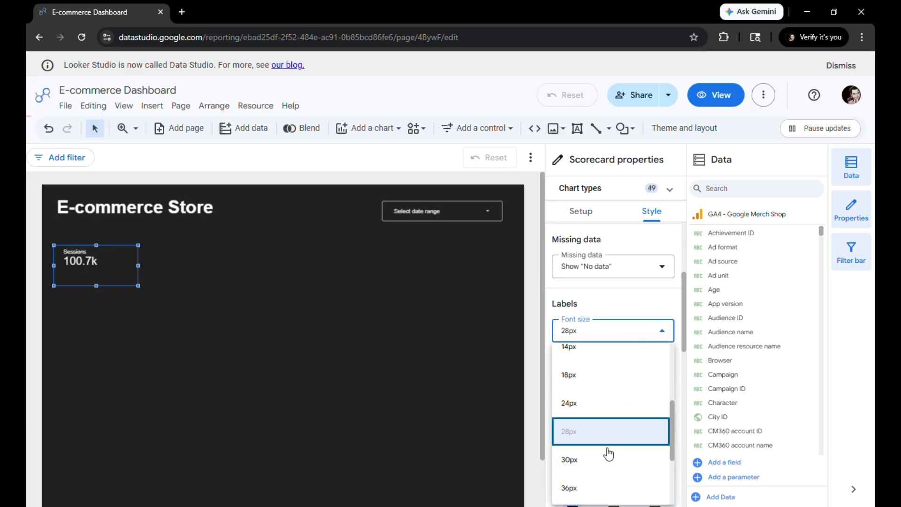
pyautogui.click(603, 462)
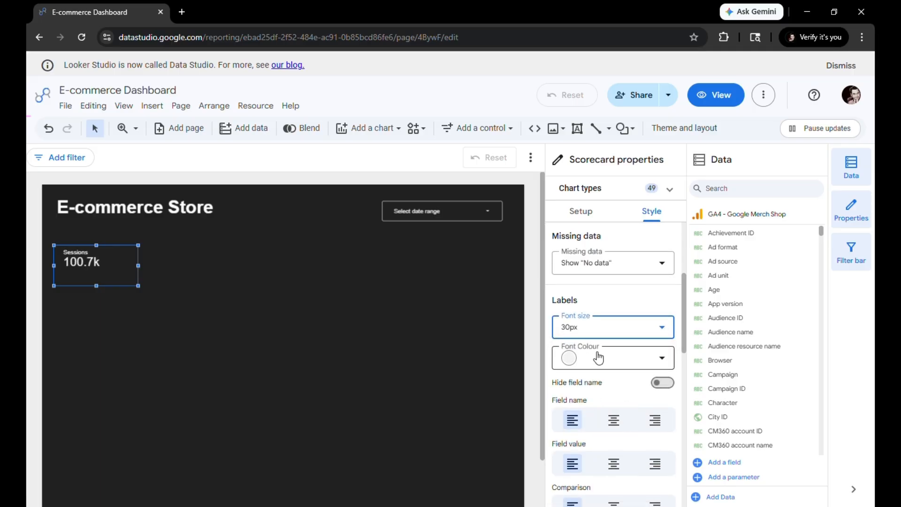
pyautogui.scroll(-2, 598, 356)
pyautogui.click(610, 276)
pyautogui.scroll(-1, 602, 305)
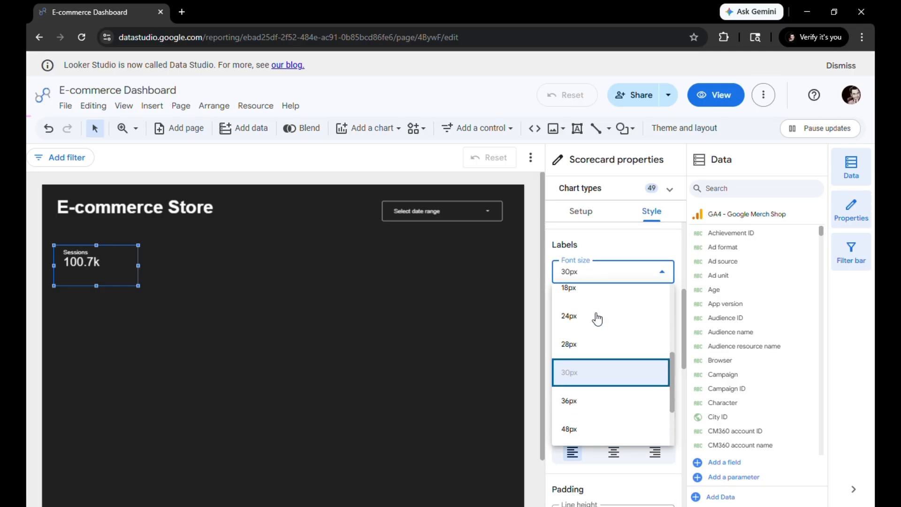
pyautogui.click(598, 398)
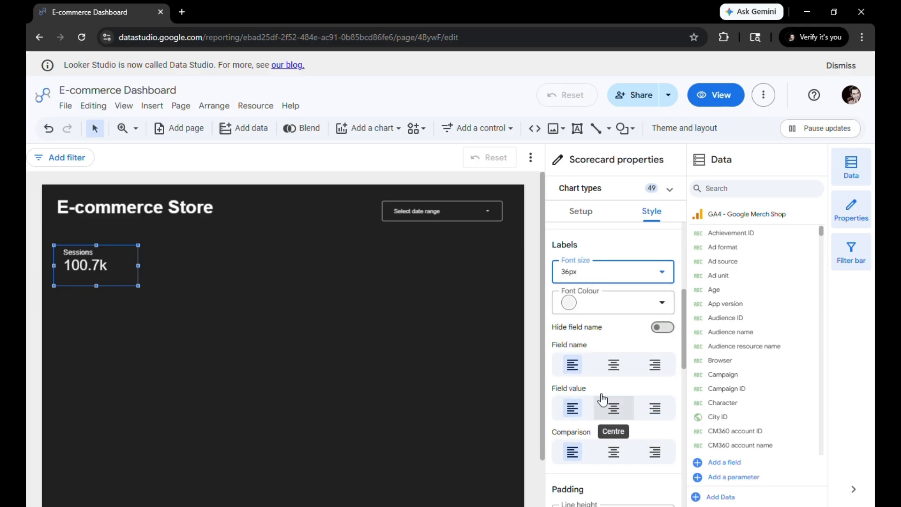
# Centre both the field name and the field value in the Sessions scorecard
pyautogui.click(620, 404)
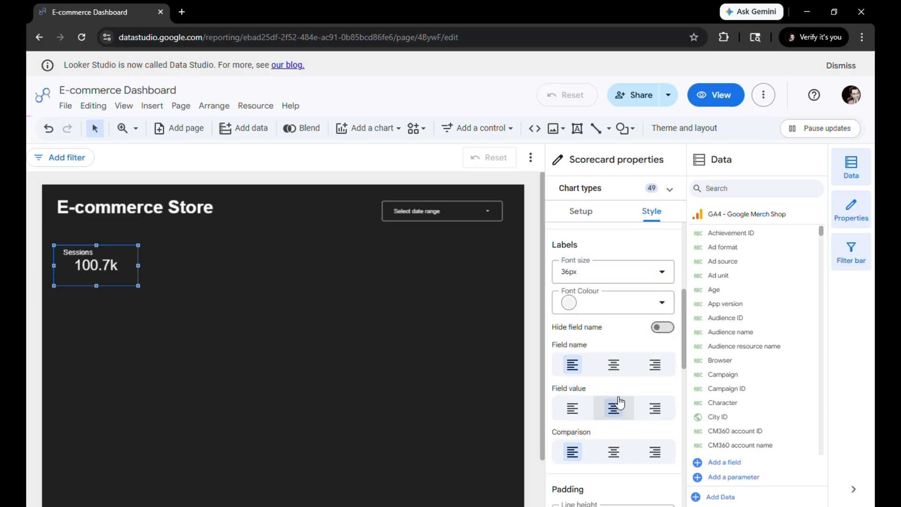
pyautogui.click(614, 366)
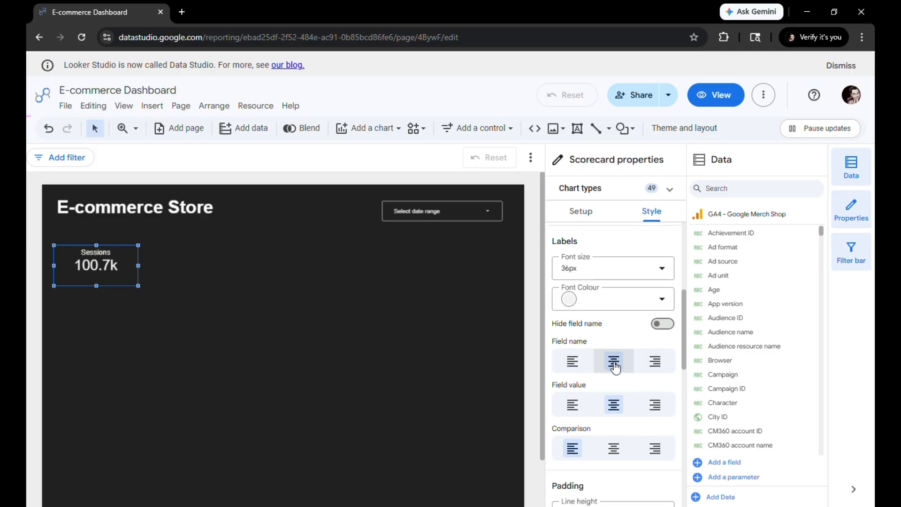
pyautogui.scroll(-1, 610, 362)
pyautogui.click(165, 340)
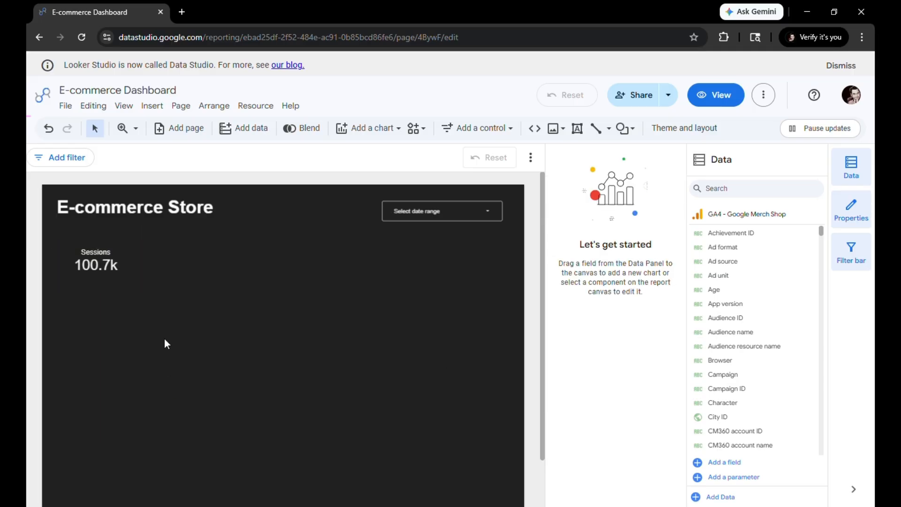
# Add a light border around the Sessions scorecard, matching the date range control
pyautogui.click(136, 279)
pyautogui.scroll(-15, 611, 304)
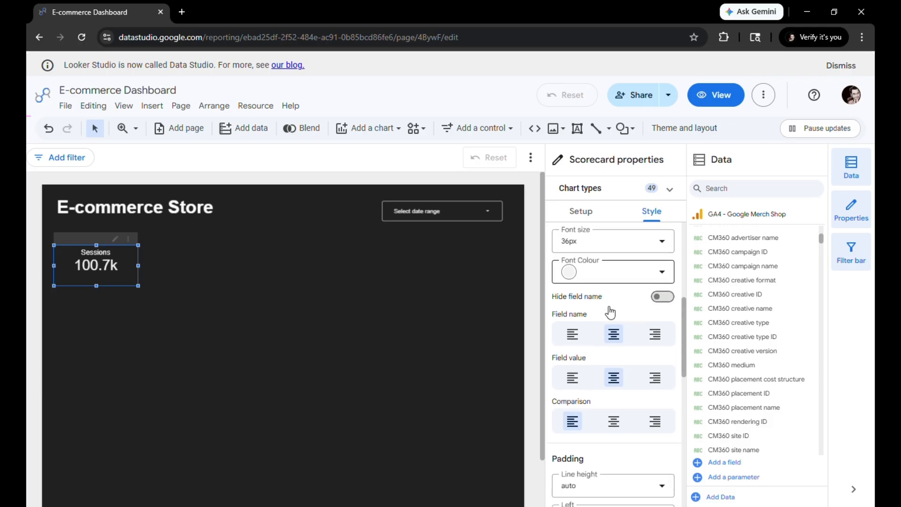
pyautogui.click(660, 365)
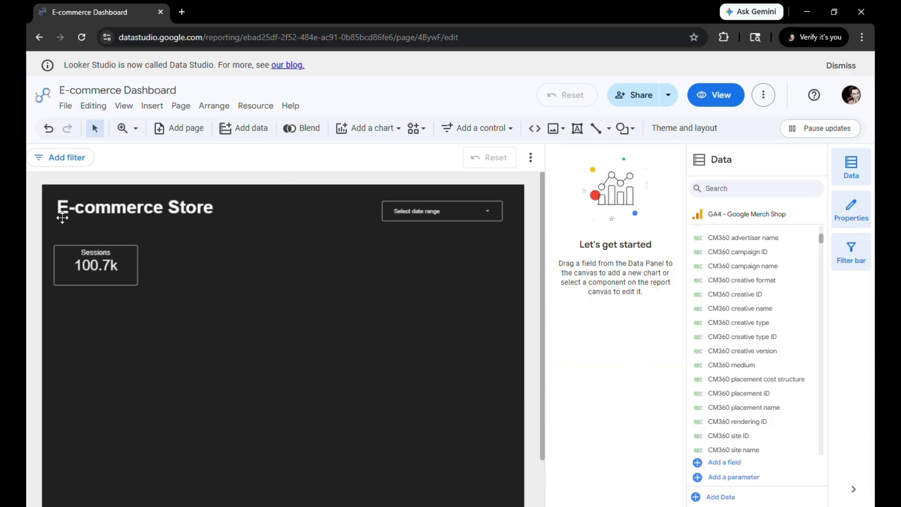
# Duplicate the Sessions scorecard and align the copy directly to its right
pyautogui.click(124, 280)
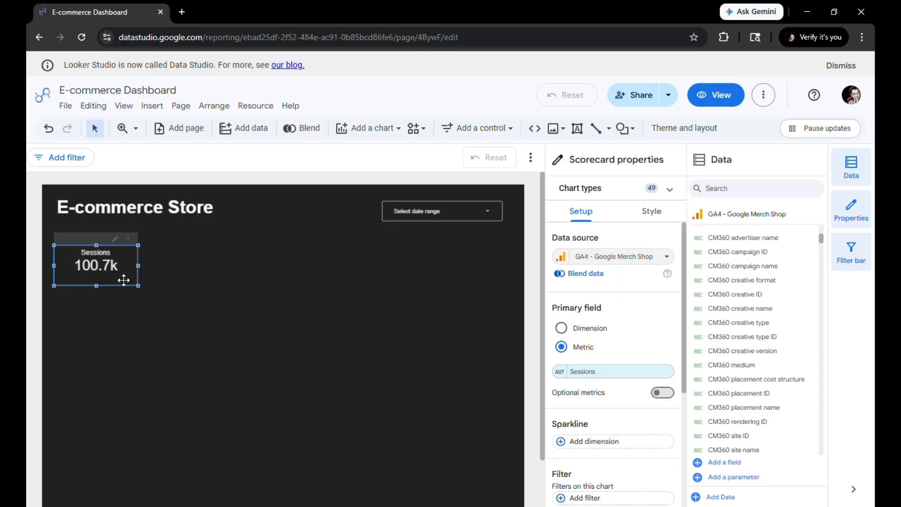
pyautogui.hotkey('ctrl', 'd')
pyautogui.moveTo(132, 270)
pyautogui.mouseDown()
pyautogui.moveTo(224, 264)
pyautogui.moveTo(213, 263)
pyautogui.mouseUp()
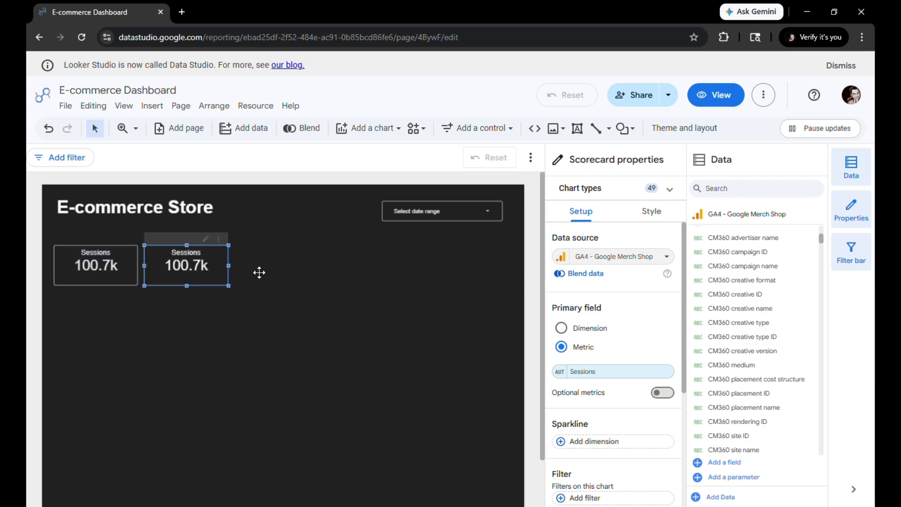
# Change the second scorecard's primary metric to Transactions
pyautogui.click(605, 372)
pyautogui.write('tra')
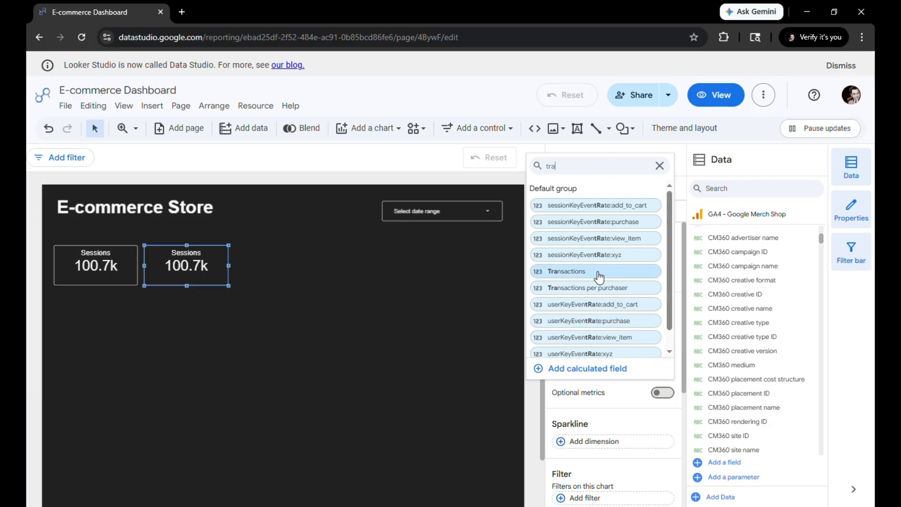
pyautogui.click(570, 273)
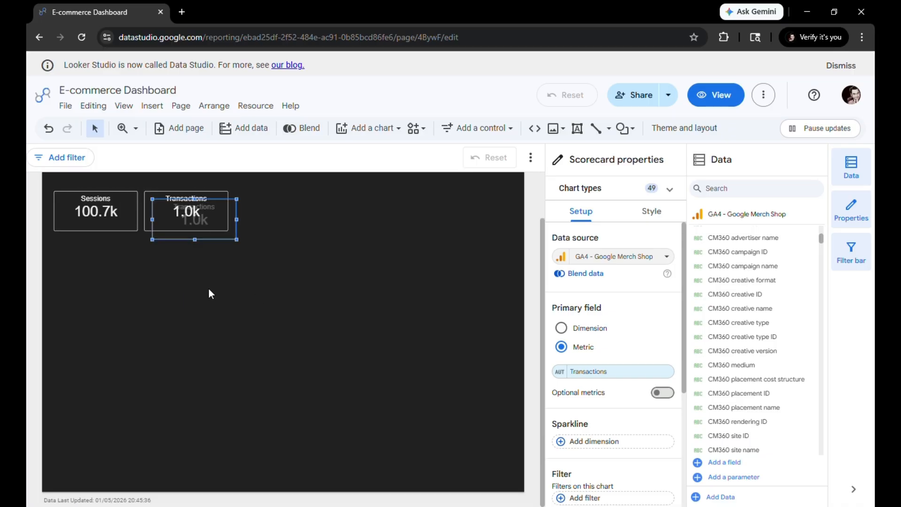
# Place a duplicate of the Transactions scorecard to its right as the third card in the row
pyautogui.moveTo(222, 277); pyautogui.dragTo(293, 282)
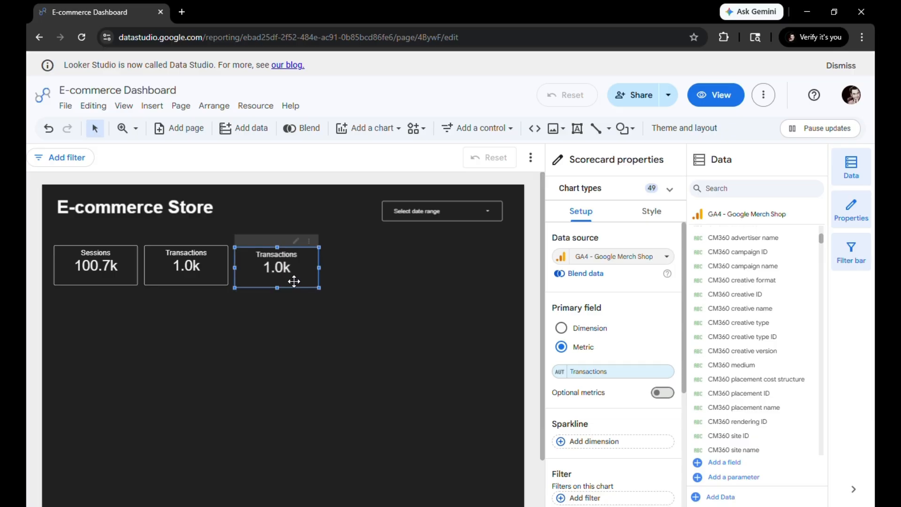
pyautogui.click(561, 372)
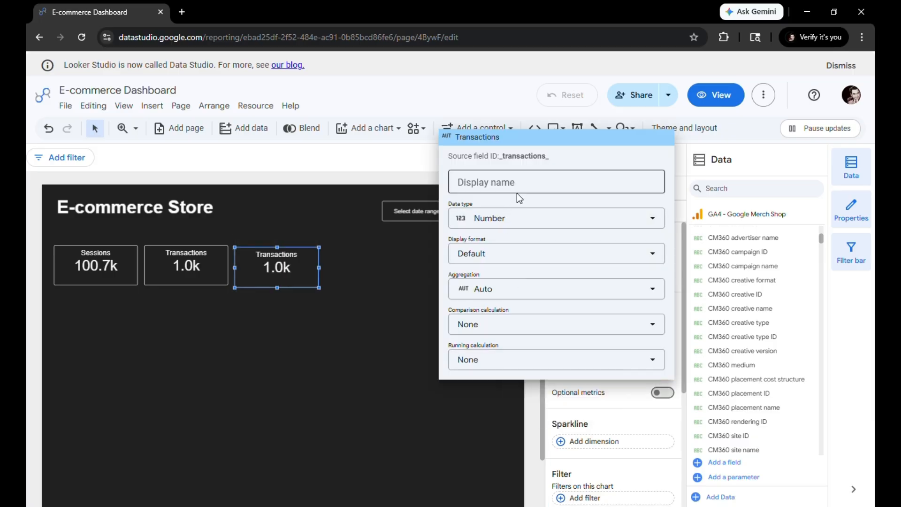
pyautogui.click(384, 327)
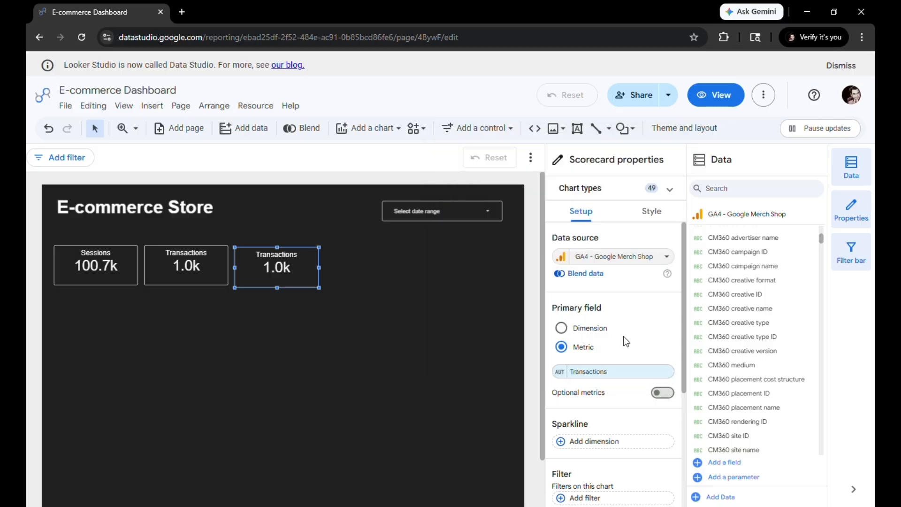
# Start a new calculated field as the third scorecard's metric and name it ECR
pyautogui.click(617, 372)
pyautogui.click(575, 369)
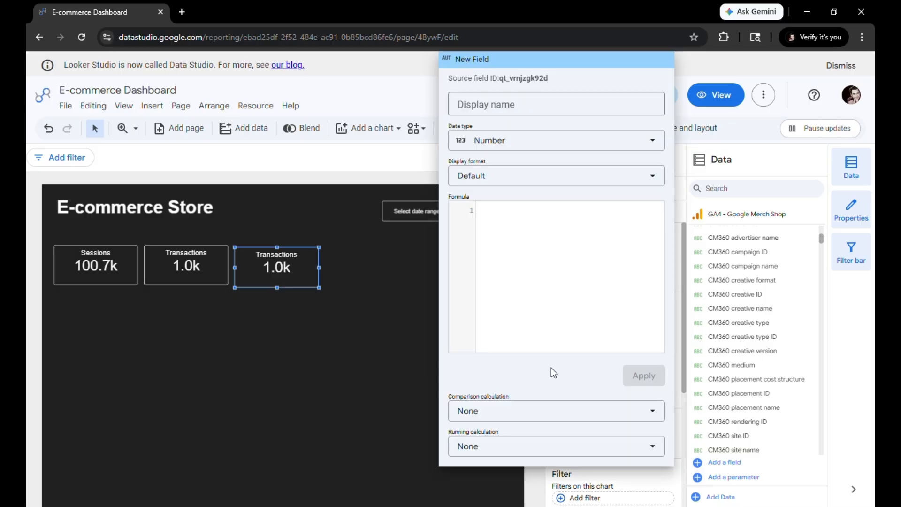
pyautogui.click(515, 109)
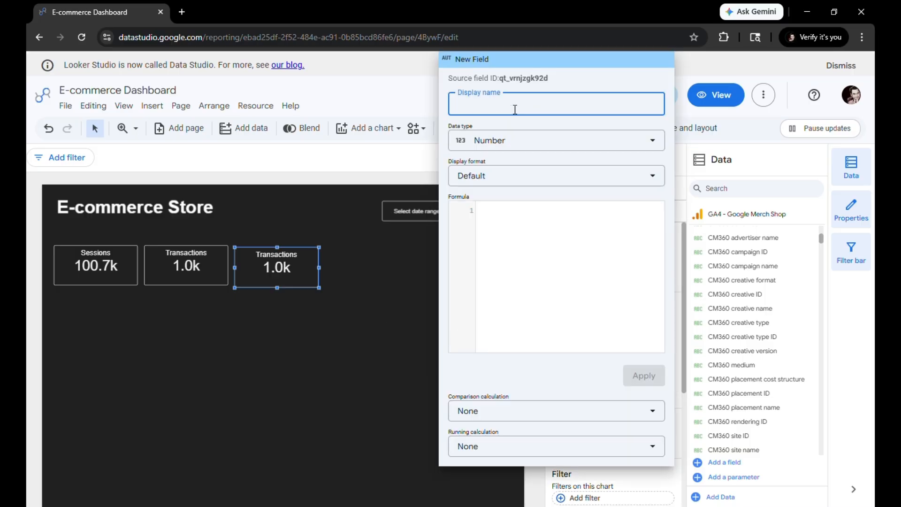
pyautogui.write('ECR')
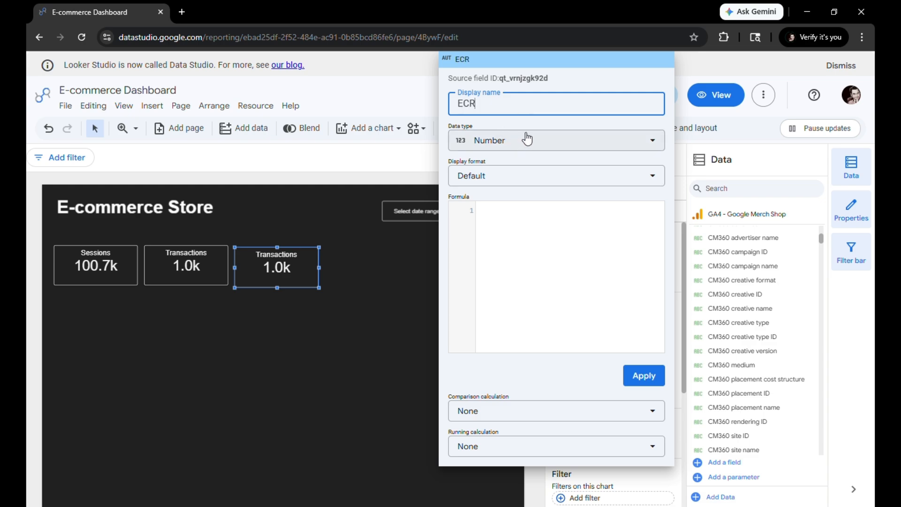
# Enter SUM(Transactions)/SUM(Sessions) as the formula of the ECR calculated field
pyautogui.click(551, 265)
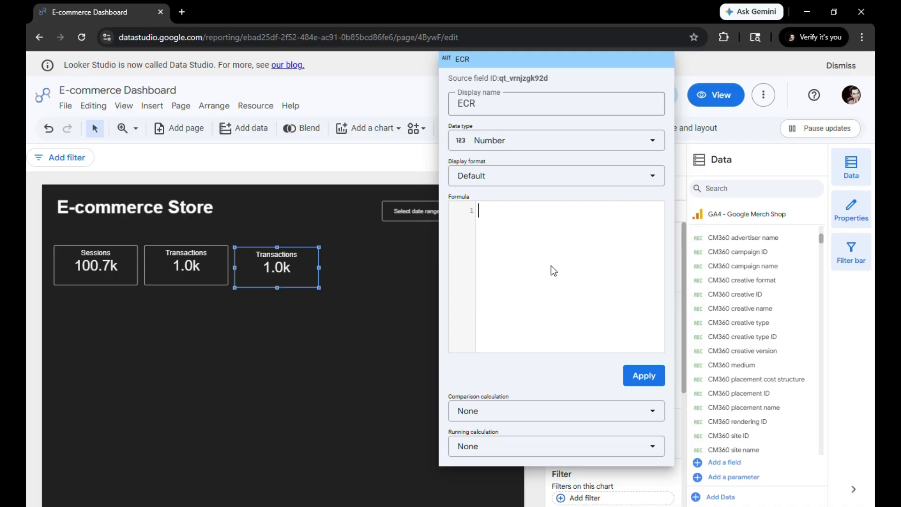
pyautogui.write('sum')
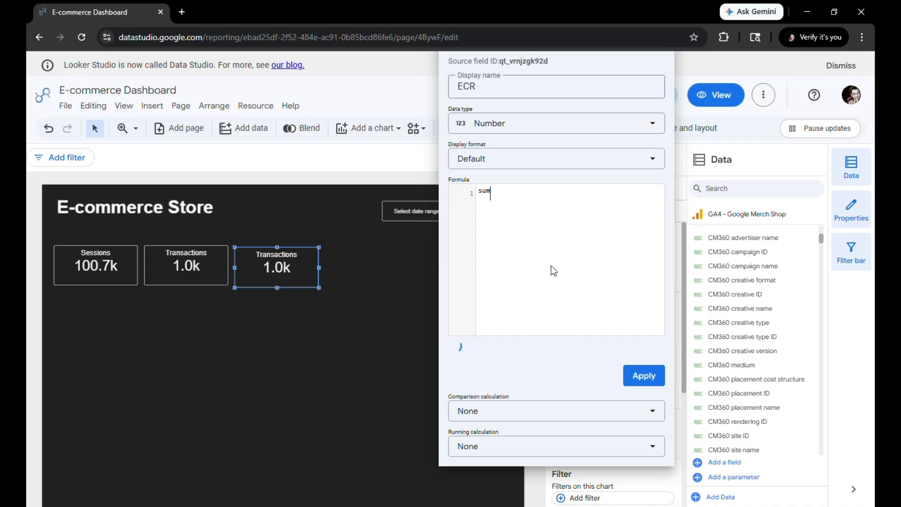
pyautogui.press('BackSpace')
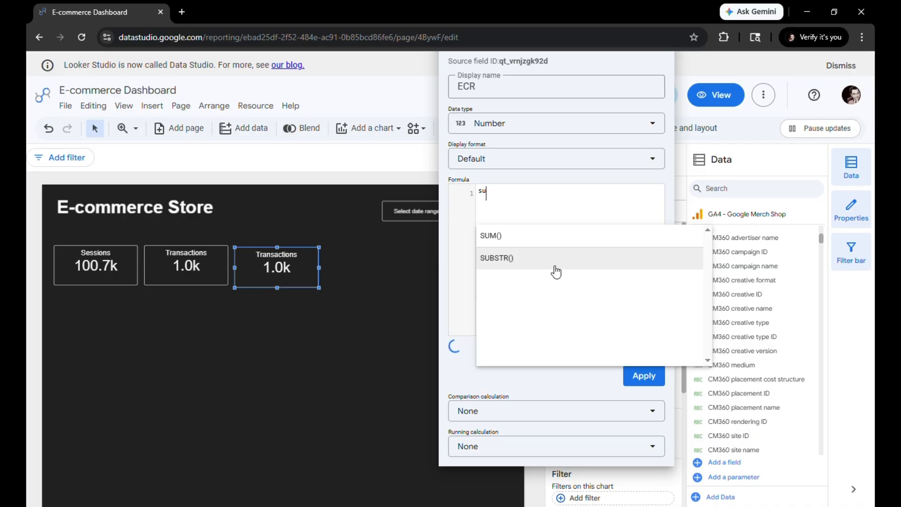
pyautogui.click(559, 238)
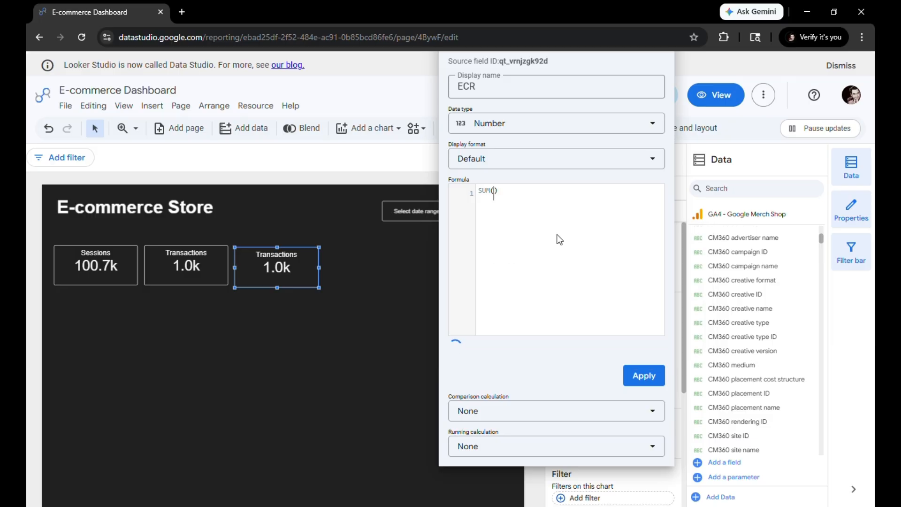
pyautogui.write('tra')
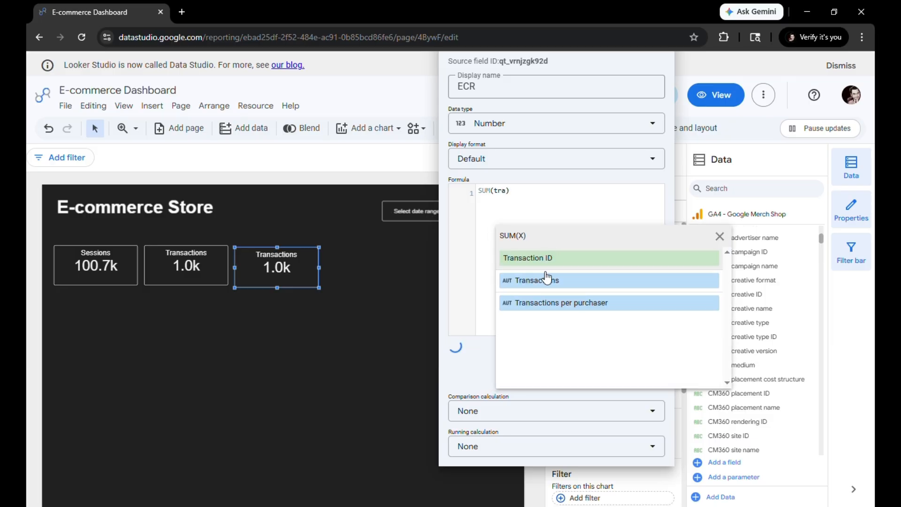
pyautogui.click(551, 281)
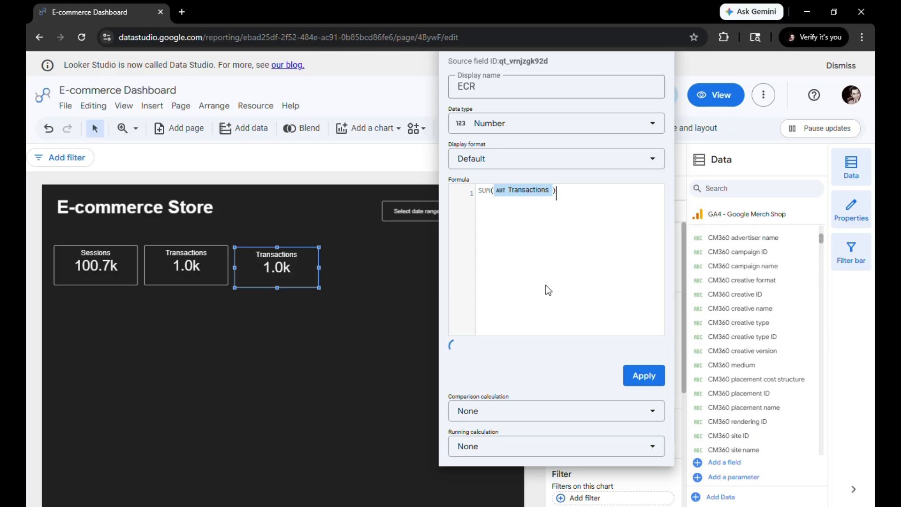
pyautogui.write('/sum')
pyautogui.press('Return')
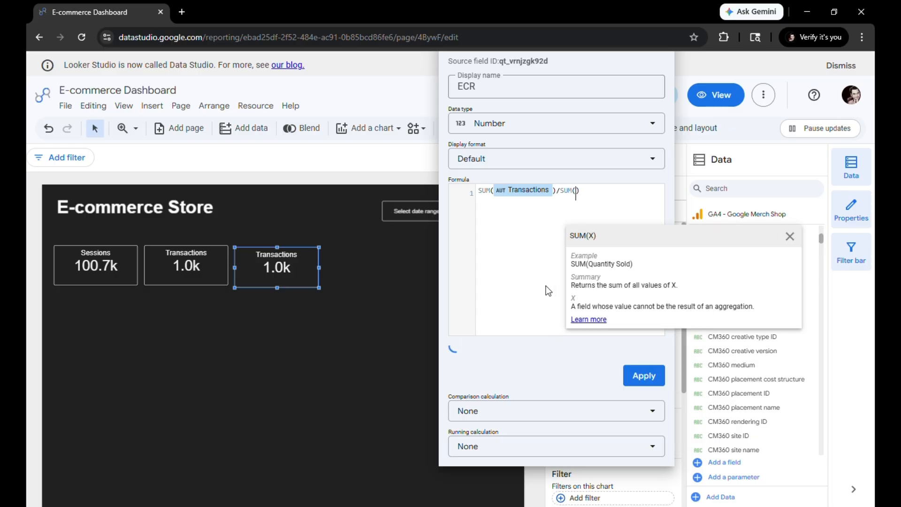
pyautogui.write('s)/SUM(Sess')
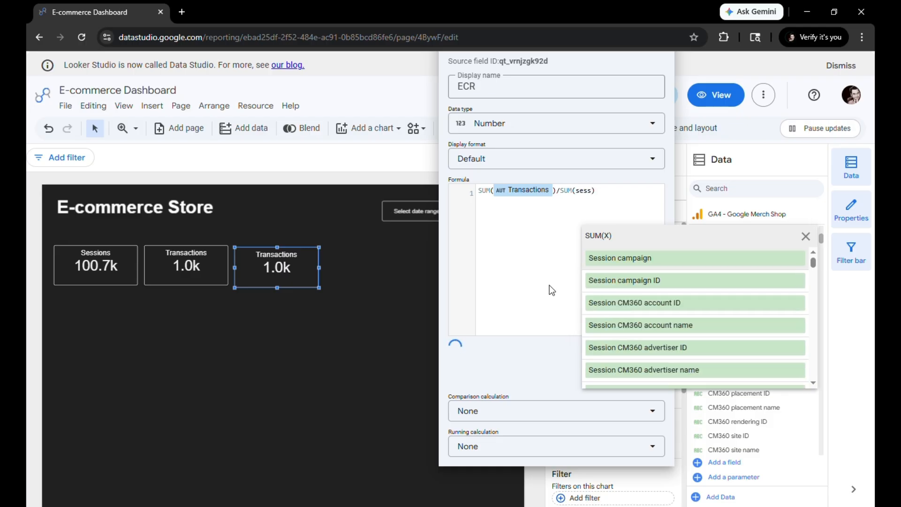
pyautogui.write('ions')
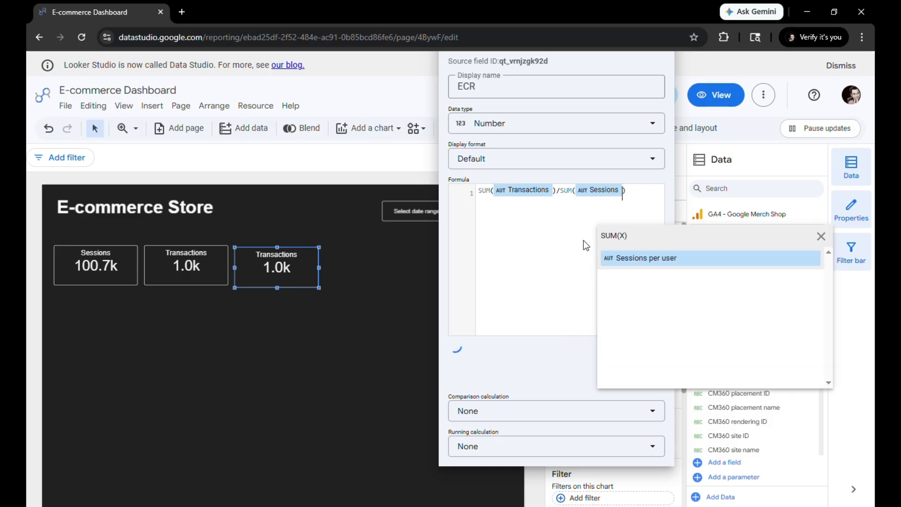
# Set the ECR field's data type to Percent and apply the field to the third scorecard
pyautogui.click(508, 126)
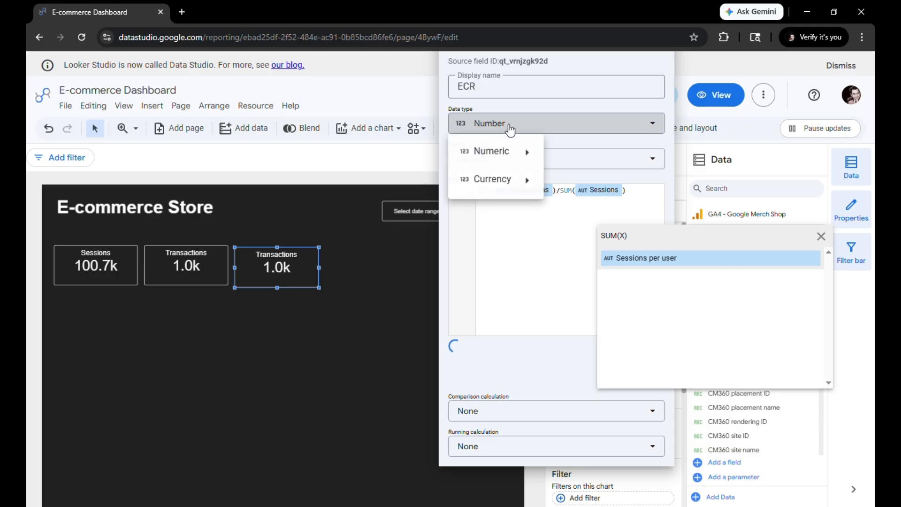
pyautogui.moveTo(511, 155)
pyautogui.click(579, 186)
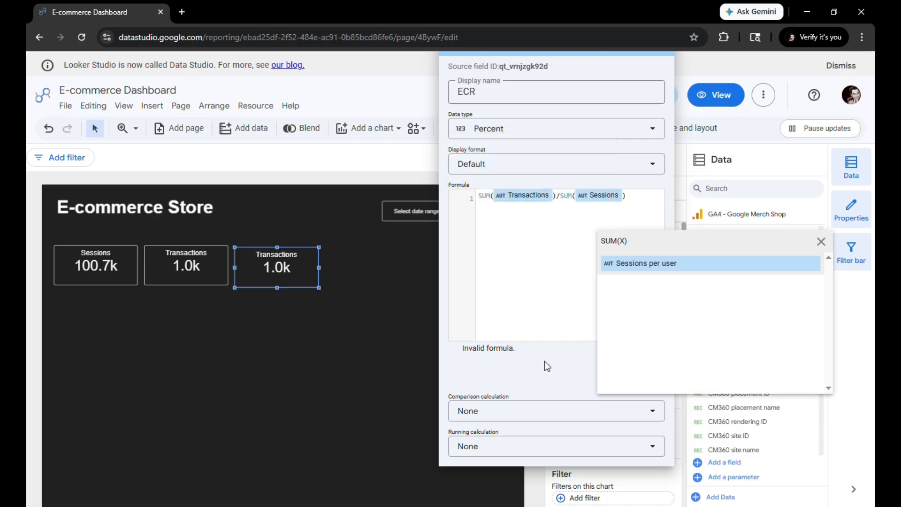
pyautogui.click(539, 288)
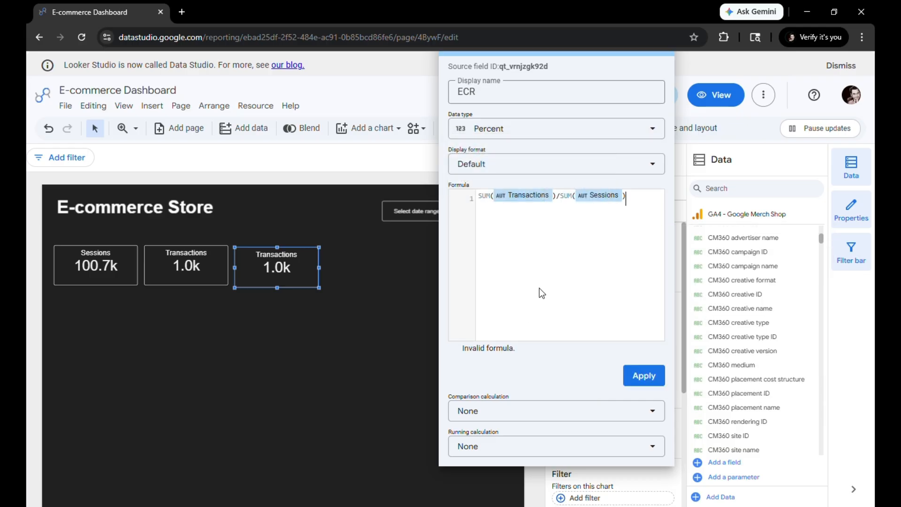
pyautogui.click(639, 378)
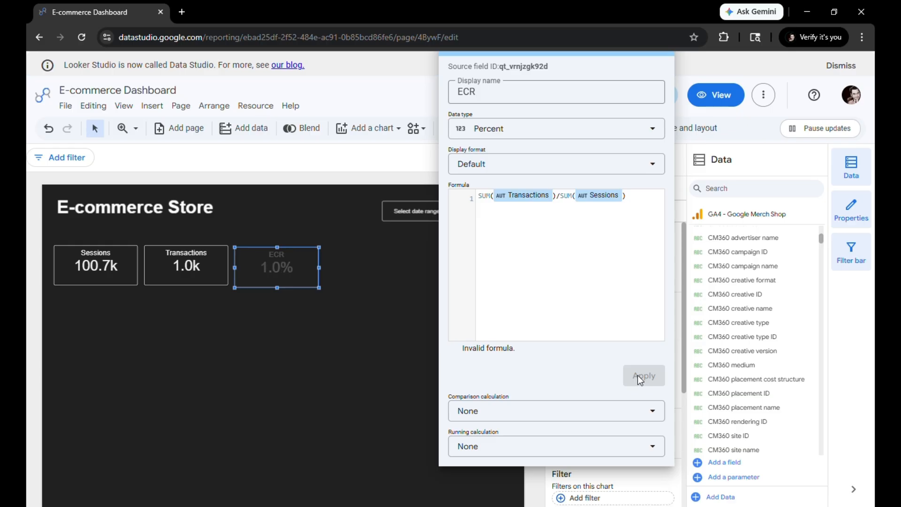
pyautogui.click(284, 344)
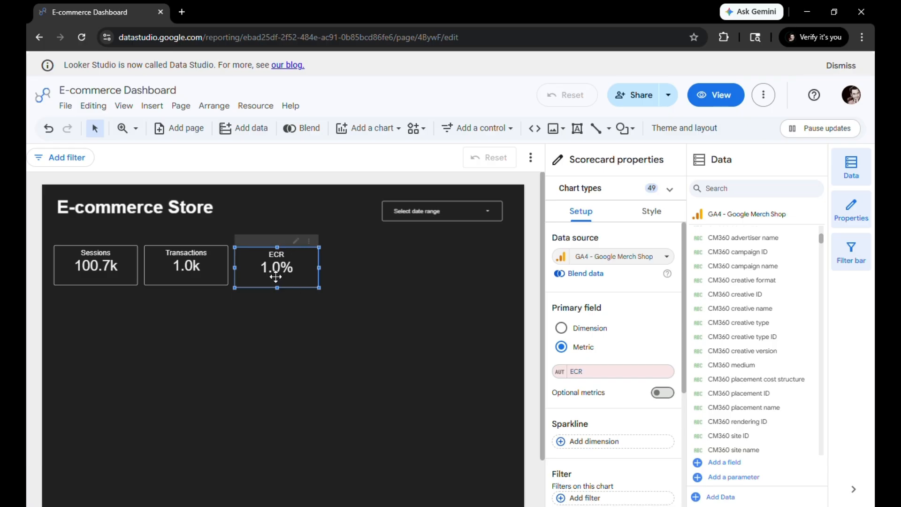
# Duplicate the ECR scorecard and place the copy to its right as the fourth card in the row
pyautogui.hotkey('ctrl', 'v')
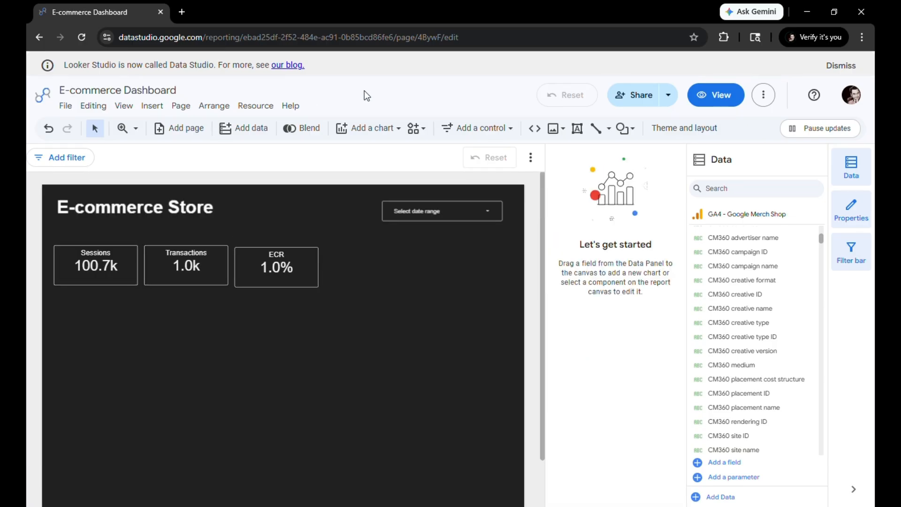
pyautogui.click(291, 286)
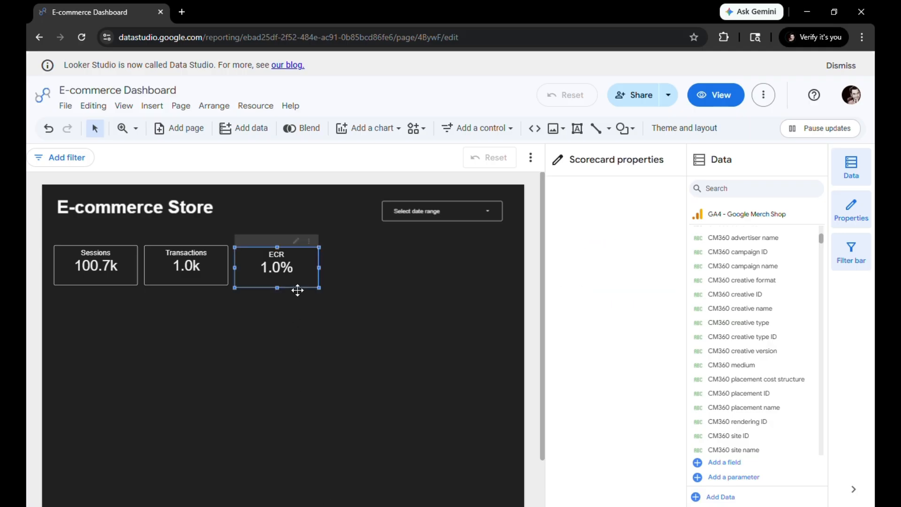
pyautogui.hotkey('ctrl', 'v')
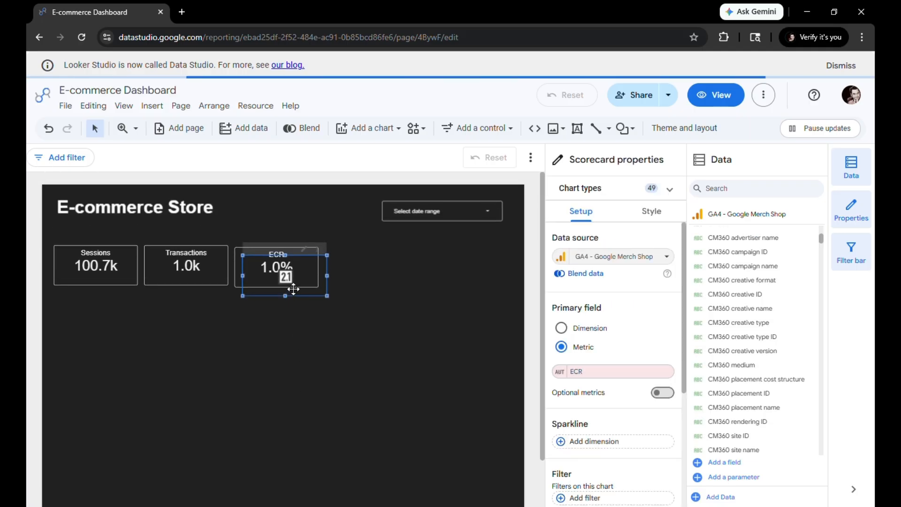
pyautogui.moveTo(294, 286); pyautogui.dragTo(374, 280)
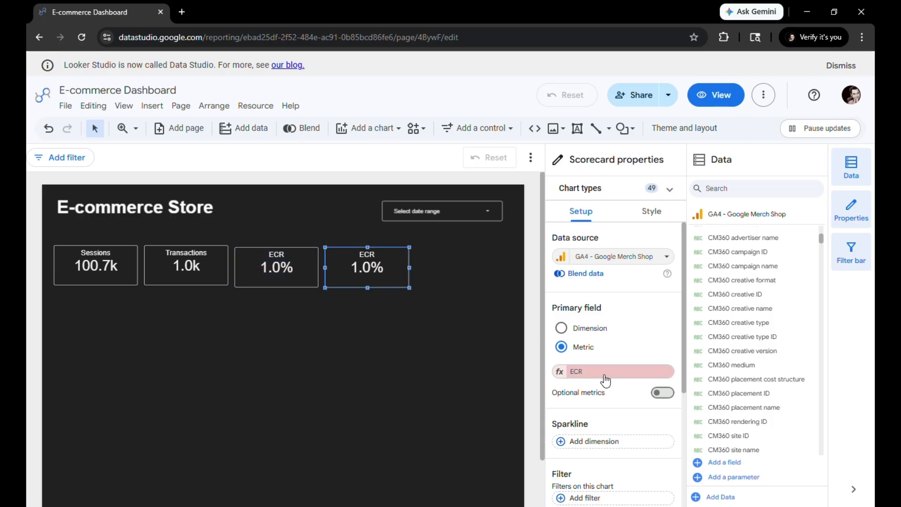
# Start a new calculated field as the fourth scorecard's metric and name it Avg Order Value
pyautogui.click(589, 373)
pyautogui.click(582, 374)
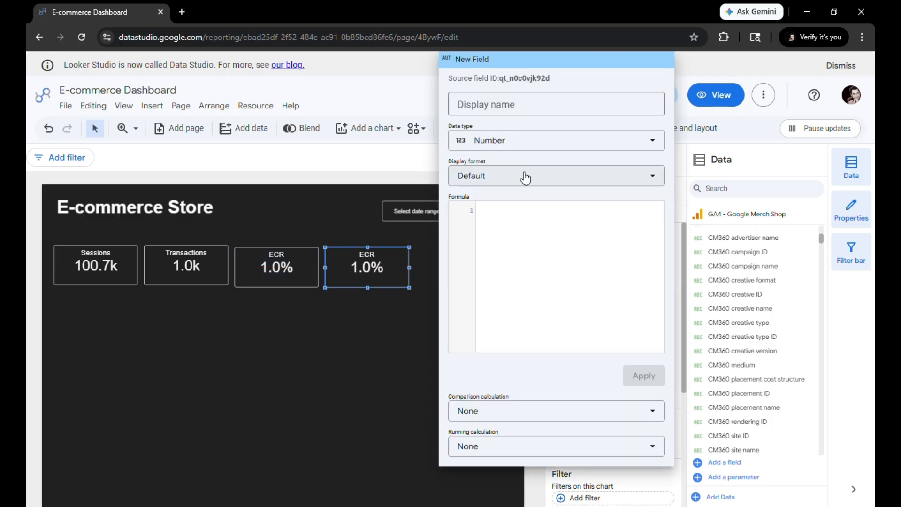
pyautogui.click(514, 104)
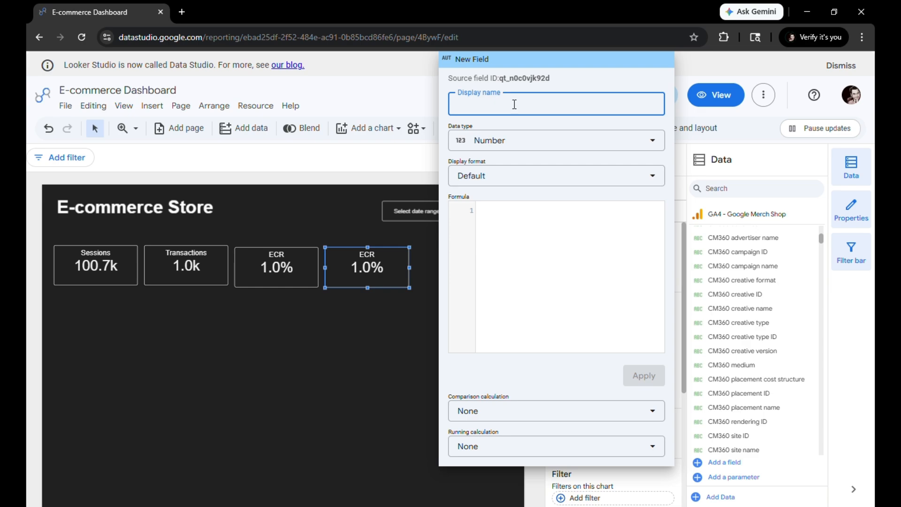
pyautogui.write('Avg Order Value')
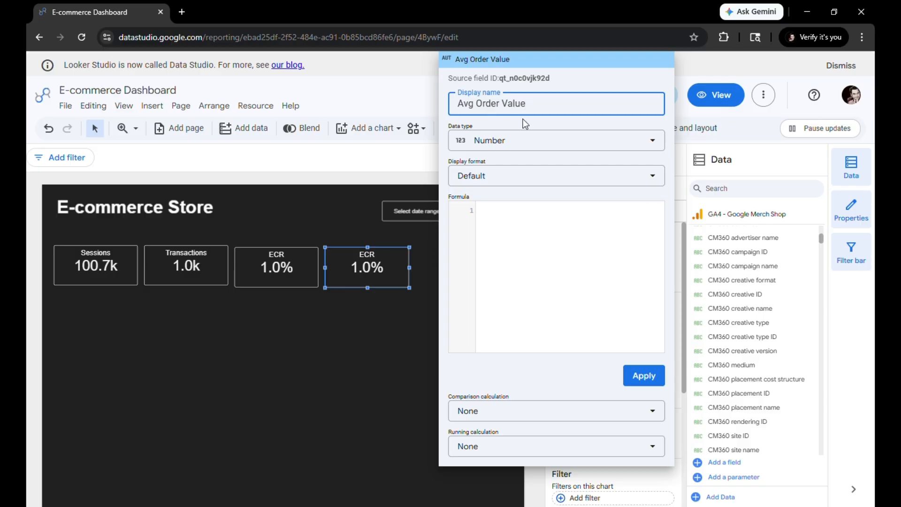
# Enter SUM(Purchase revenue)/SUM(Transactions) as the formula of the Avg Order Value field
pyautogui.click(545, 239)
pyautogui.write('s')
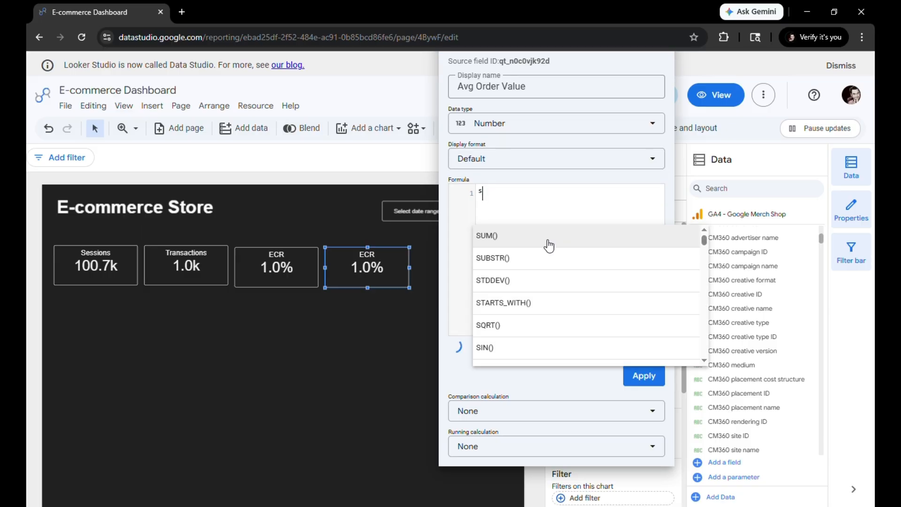
pyautogui.write('um')
pyautogui.click(548, 245)
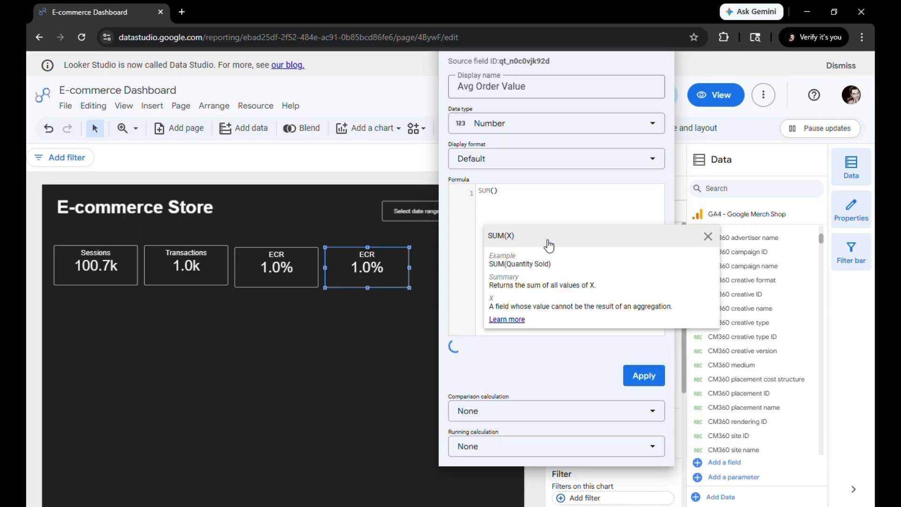
pyautogui.write('purcha')
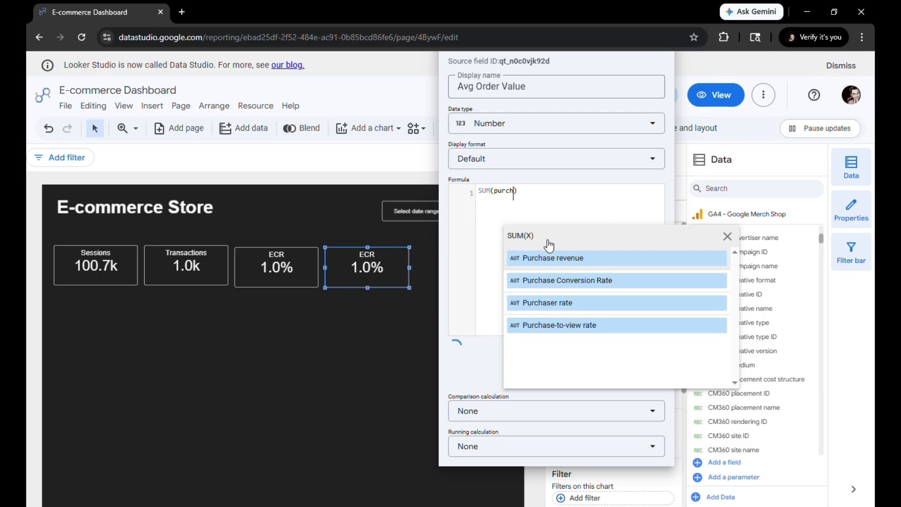
pyautogui.click(562, 262)
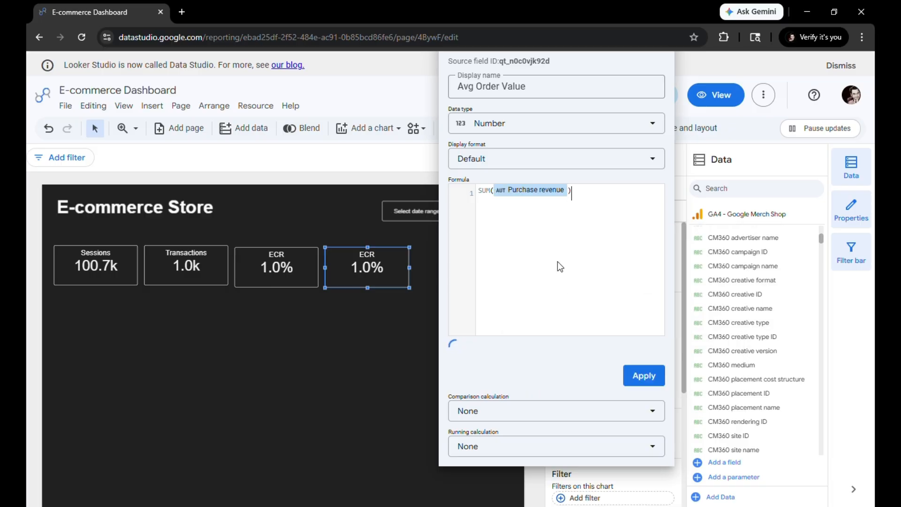
pyautogui.write('/SUM(t')
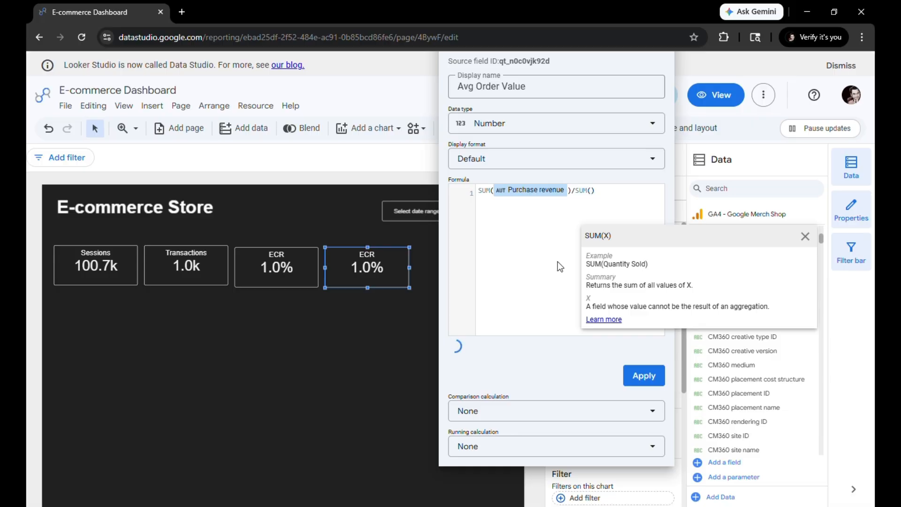
pyautogui.write('ra')
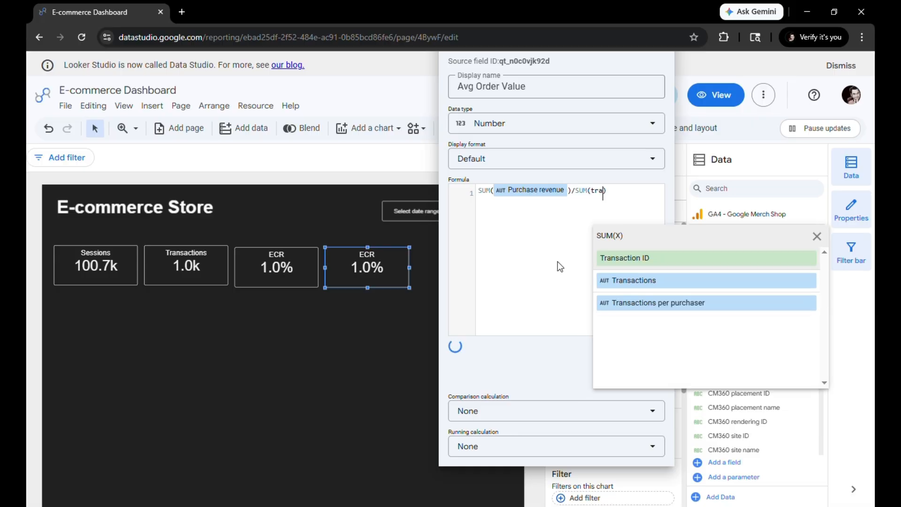
pyautogui.click(696, 287)
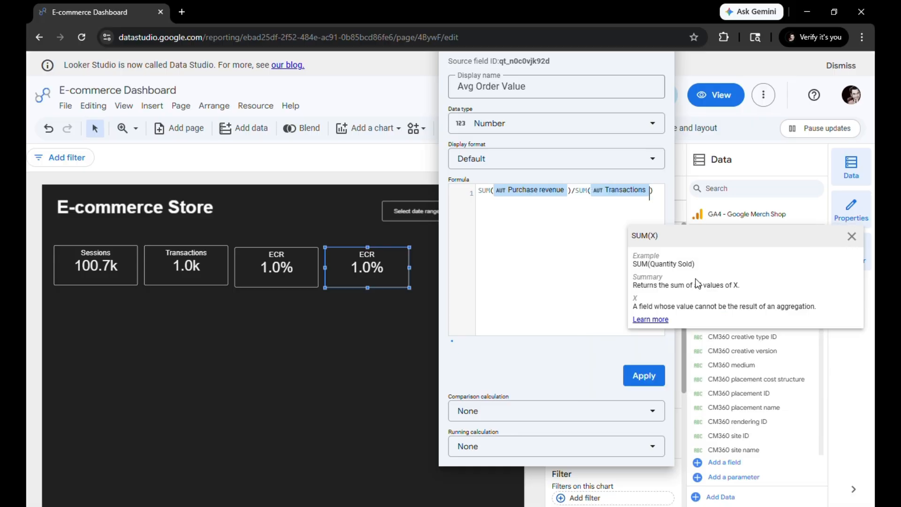
# Set the Avg Order Value field's data type to Currency (USD - US Dollar) and apply it to the fourth scorecard
pyautogui.click(518, 131)
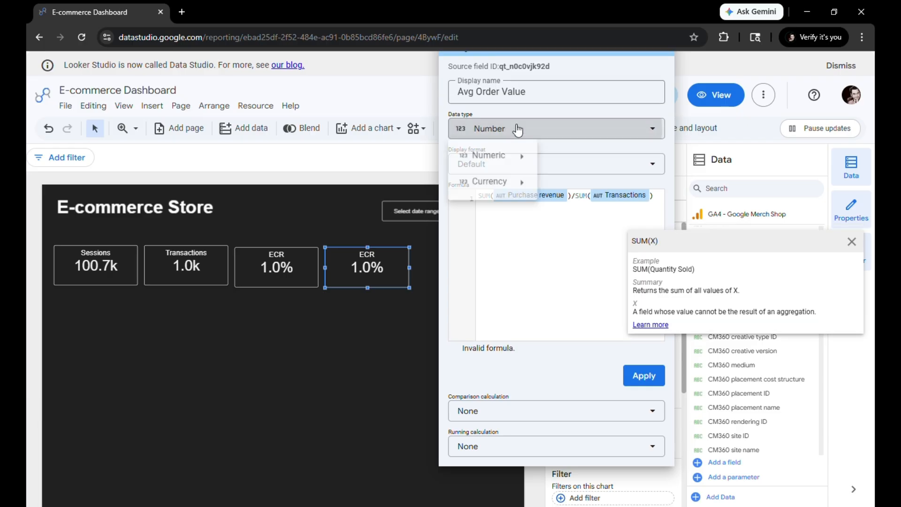
pyautogui.moveTo(517, 197)
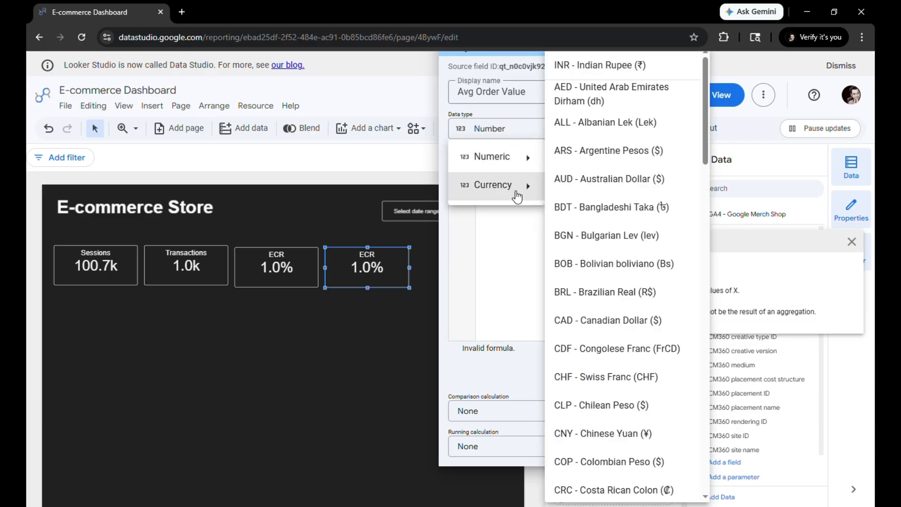
pyautogui.scroll(-20, 646, 214)
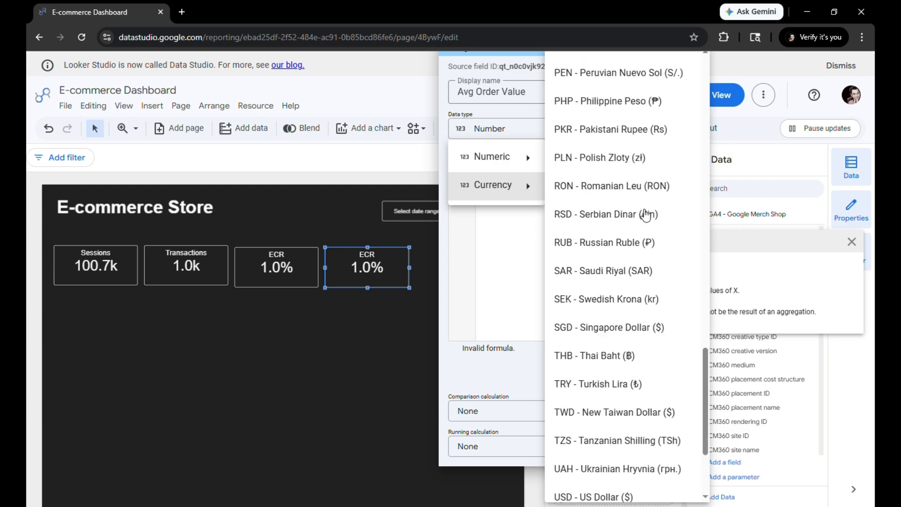
pyautogui.scroll(-5, 645, 214)
pyautogui.click(613, 338)
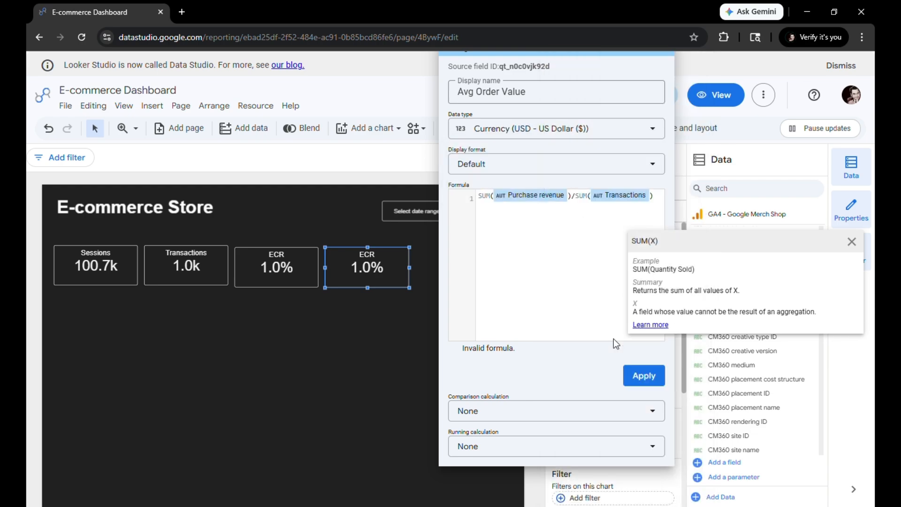
pyautogui.click(649, 379)
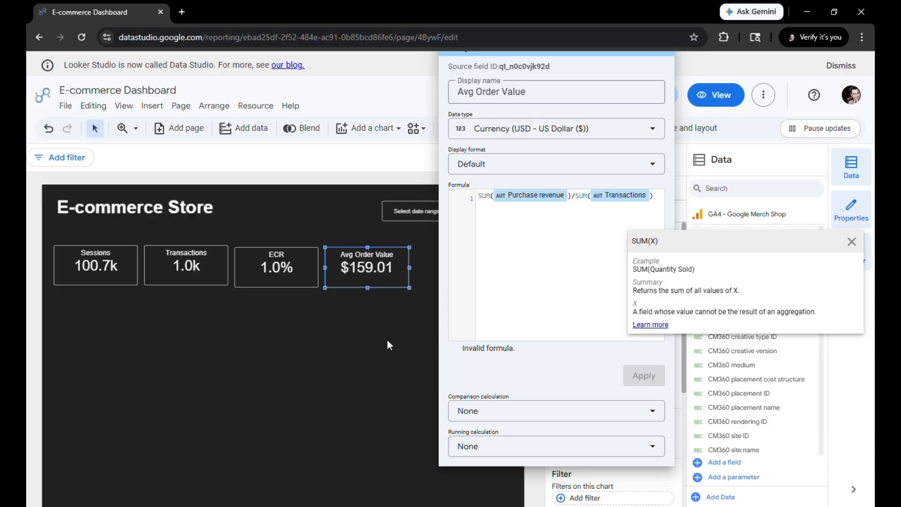
pyautogui.click(374, 344)
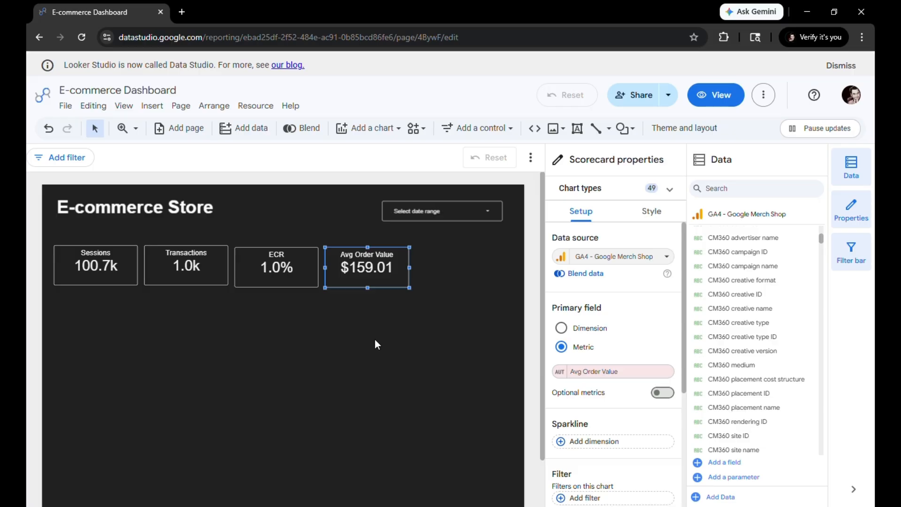
# Duplicate the Avg Order Value scorecard as the fifth card in the row and switch its metric to Total revenue
pyautogui.hotkey('ctrl', 'v')
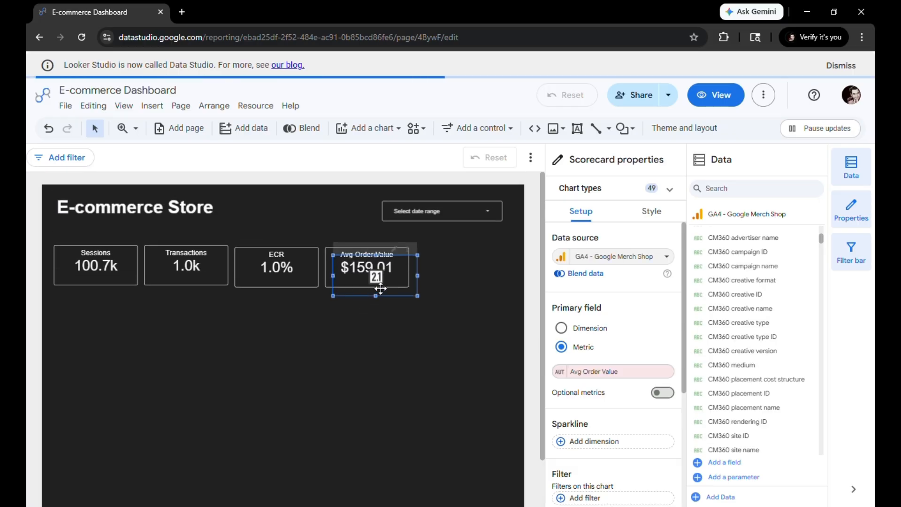
pyautogui.moveTo(380, 289); pyautogui.dragTo(467, 279)
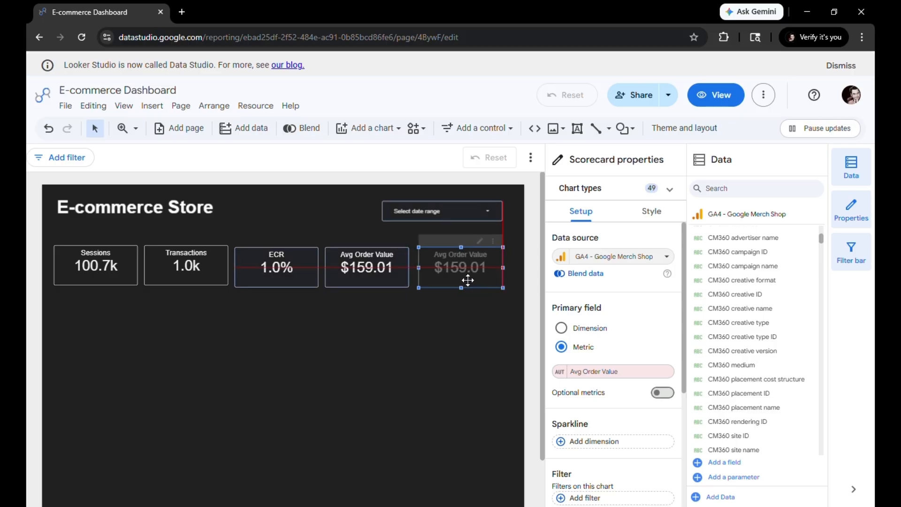
pyautogui.click(626, 375)
pyautogui.write('tot')
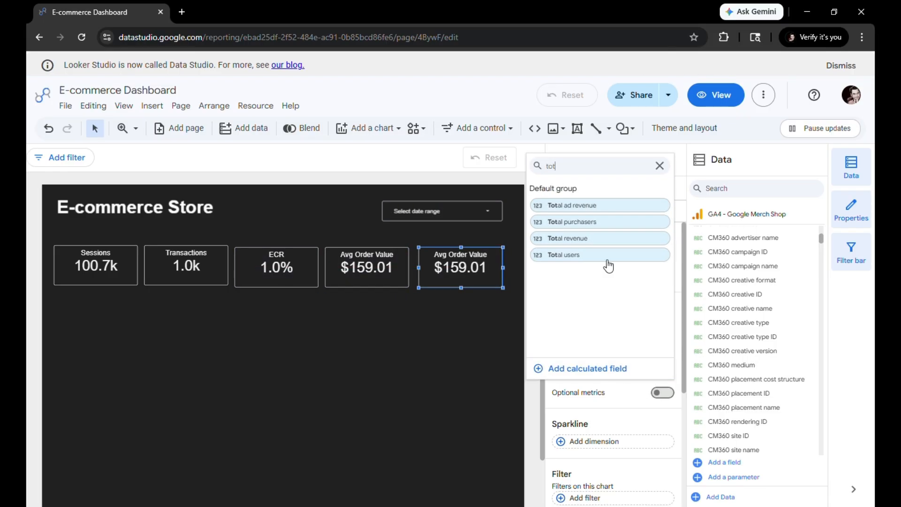
pyautogui.click(601, 239)
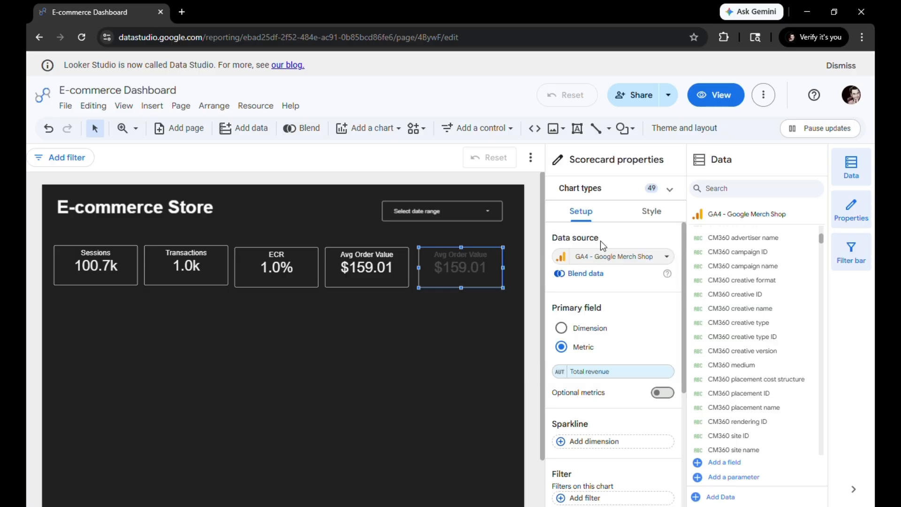
# Rename the fifth scorecard's metric to Revenue
pyautogui.click(559, 374)
pyautogui.click(574, 191)
pyautogui.write('R')
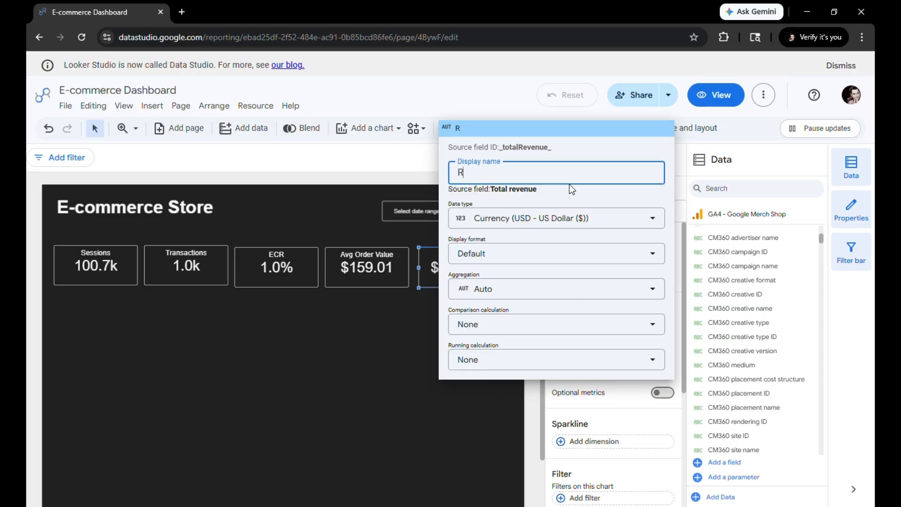
pyautogui.write('evenue')
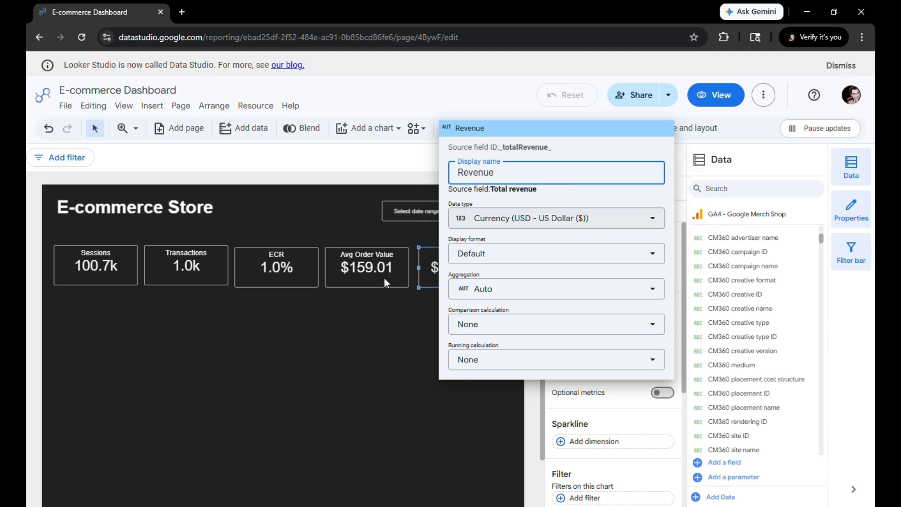
pyautogui.click(316, 389)
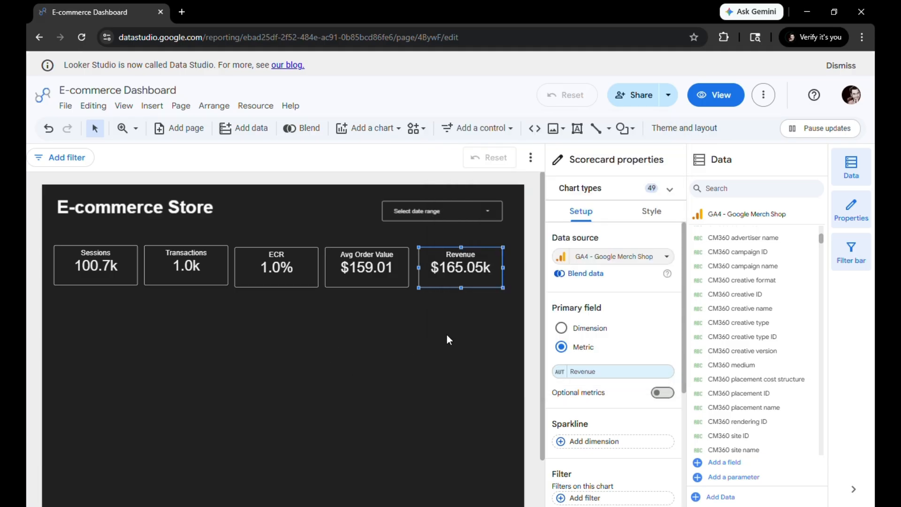
# Select all five scorecards and align them vertically to their middles
pyautogui.click(251, 405)
pyautogui.moveTo(508, 306); pyautogui.dragTo(33, 256)
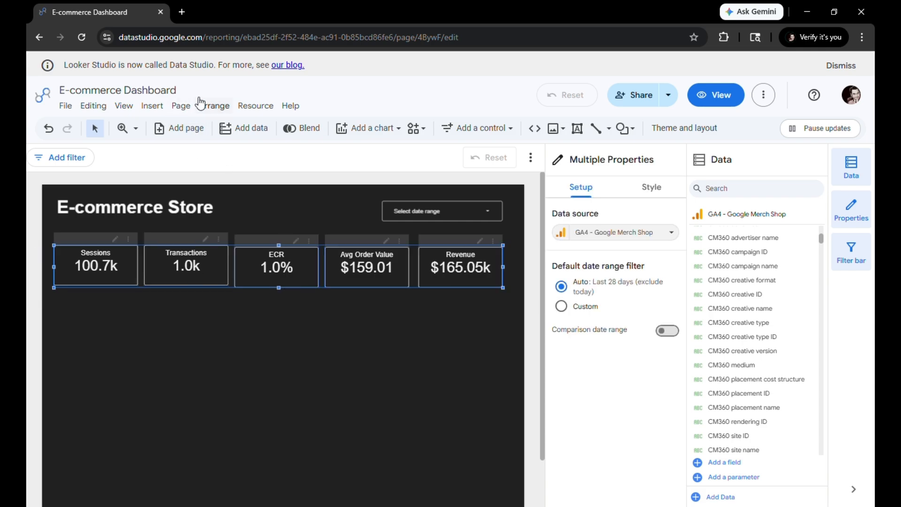
pyautogui.click(214, 106)
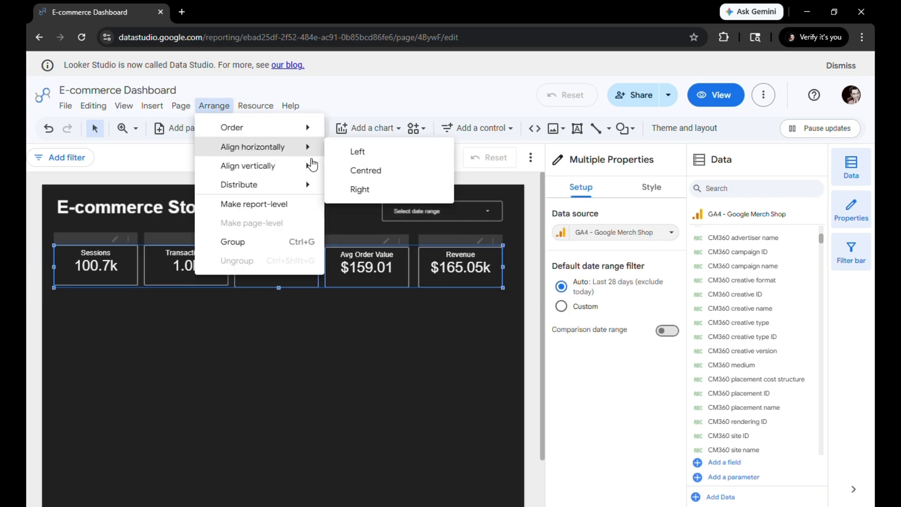
pyautogui.moveTo(305, 166)
pyautogui.click(365, 190)
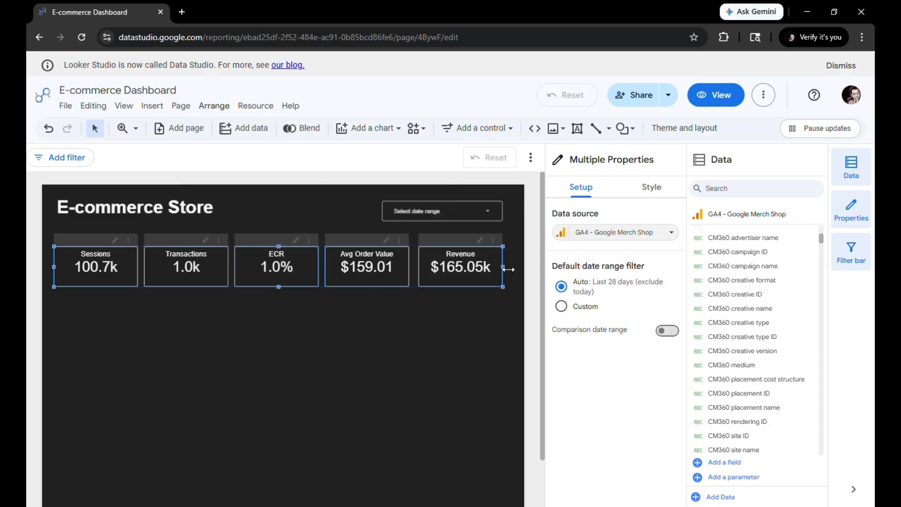
# Widen the row of scorecards slightly and extend the date range control to the same right edge
pyautogui.moveTo(508, 268); pyautogui.dragTo(508, 265)
pyautogui.click(490, 216)
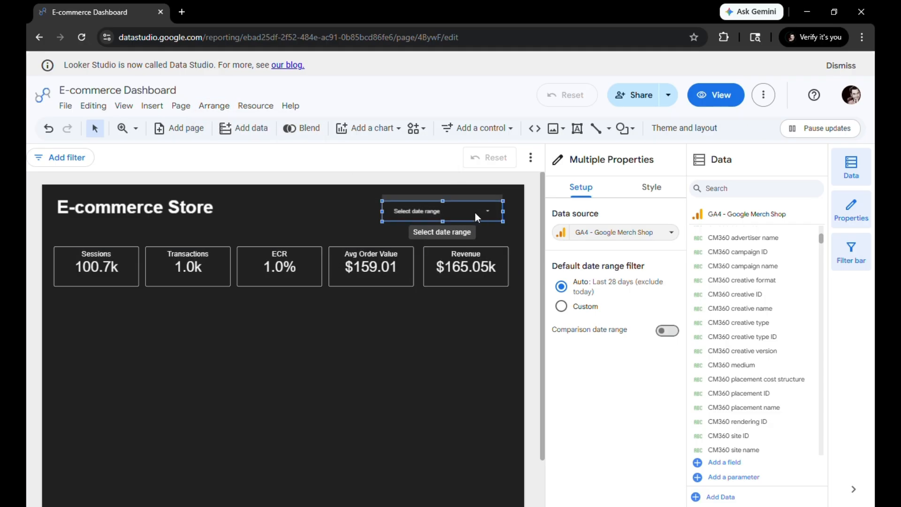
pyautogui.click(475, 212)
pyautogui.click(505, 214)
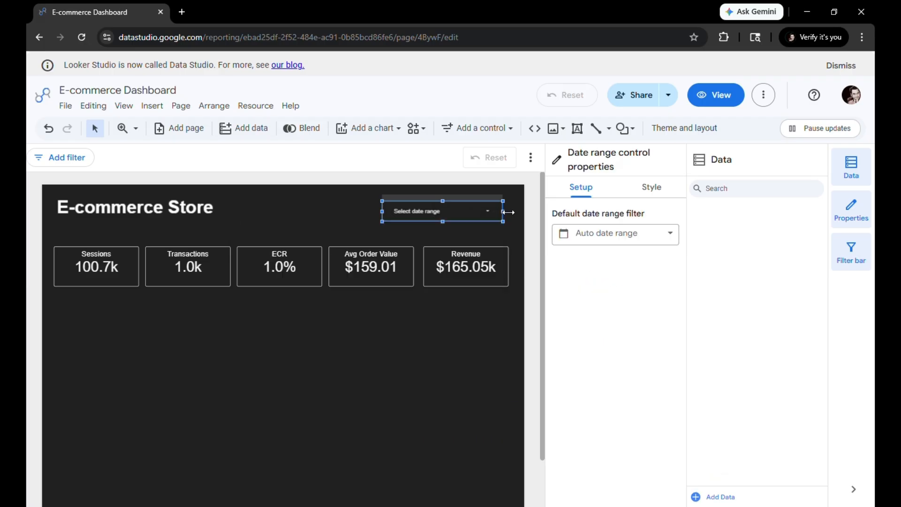
pyautogui.moveTo(506, 211); pyautogui.dragTo(515, 211)
pyautogui.click(462, 333)
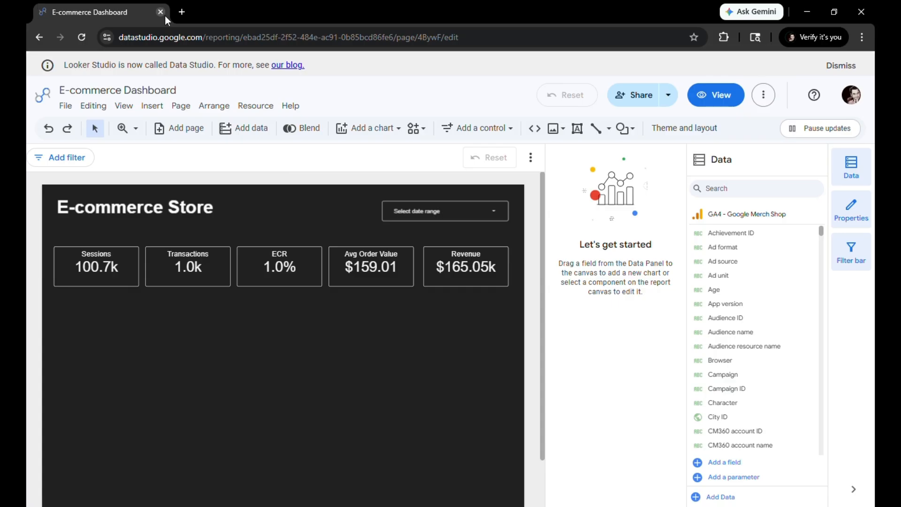
# Insert a time series chart below the Sessions scorecard, flush with its left edge, and widen it to just past the Transactions card
pyautogui.click(374, 132)
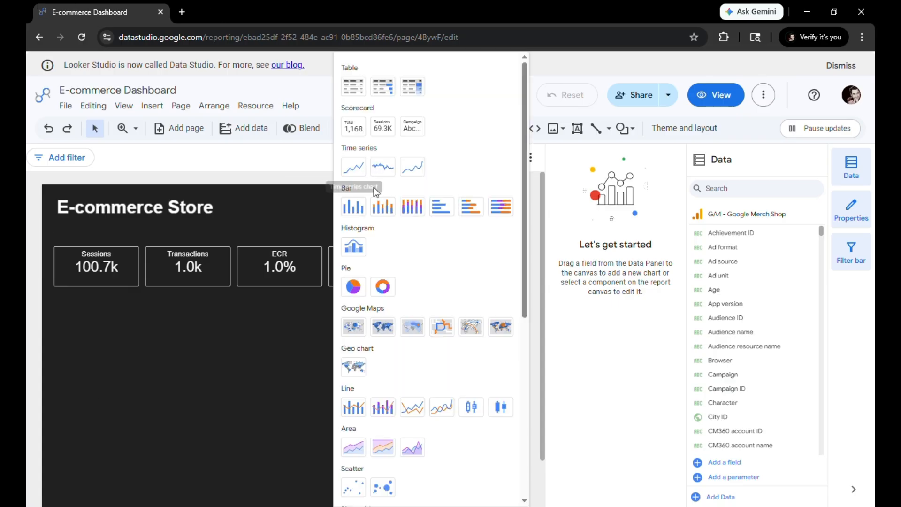
pyautogui.click(348, 169)
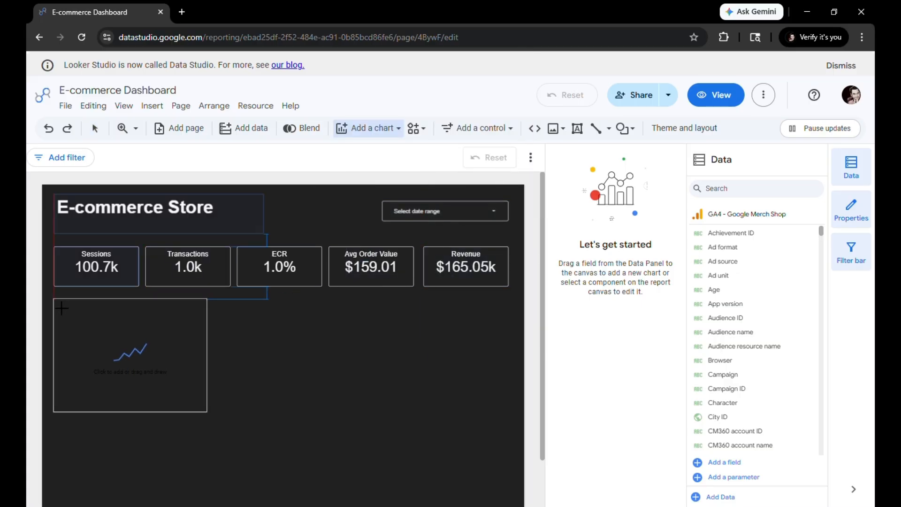
pyautogui.click(54, 299)
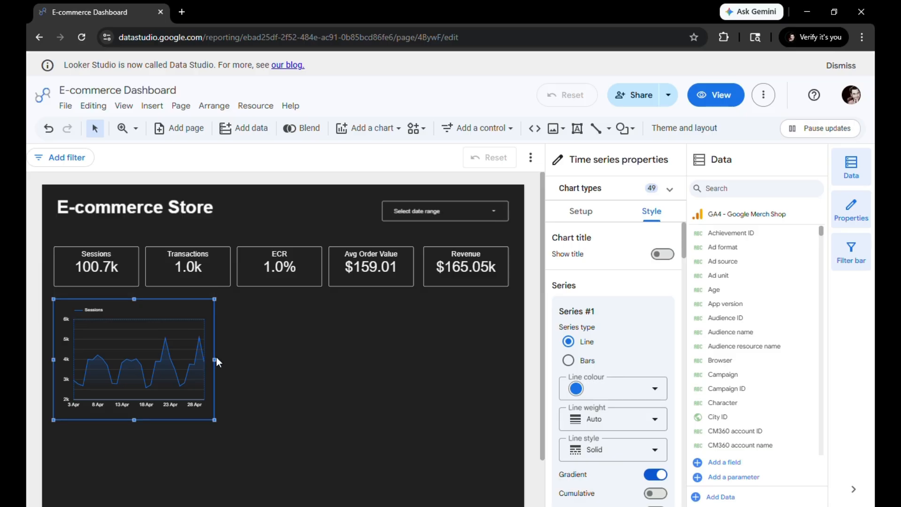
pyautogui.moveTo(221, 360); pyautogui.dragTo(246, 362)
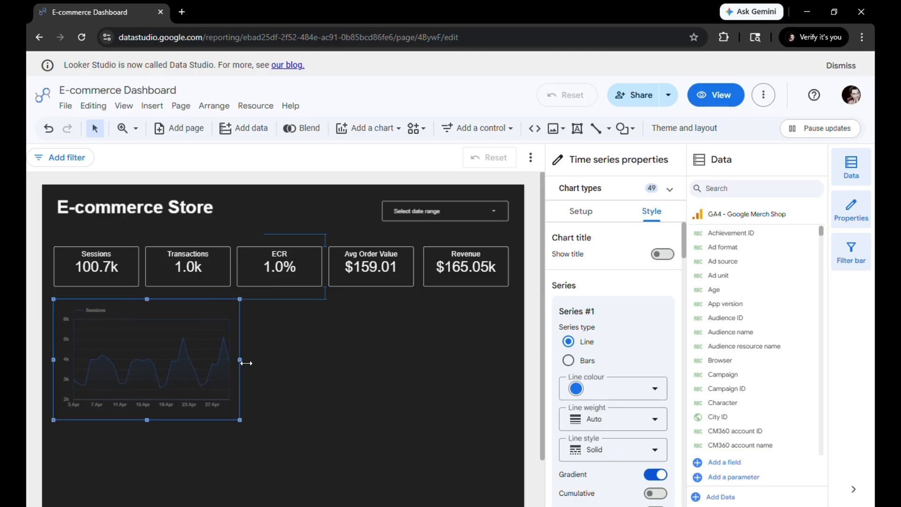
# Add New users as a second metric alongside Sessions in the time series chart
pyautogui.click(578, 208)
pyautogui.click(601, 324)
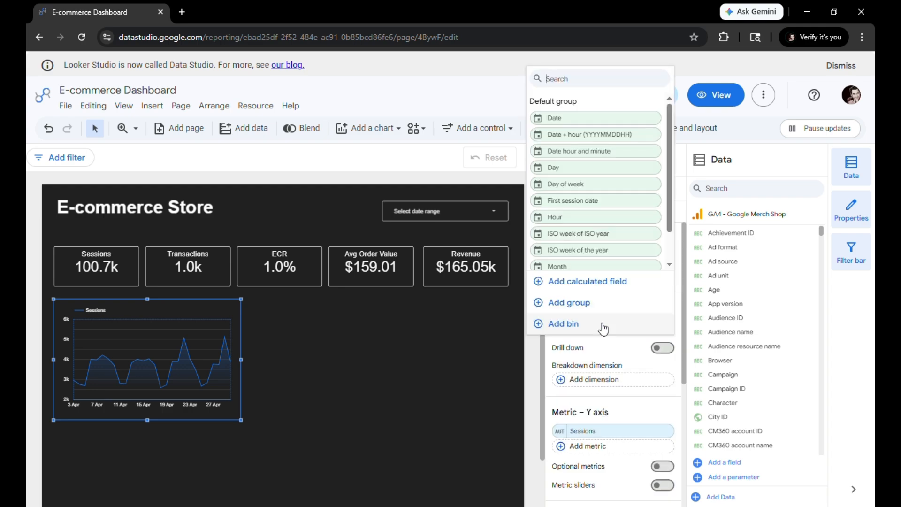
pyautogui.click(519, 351)
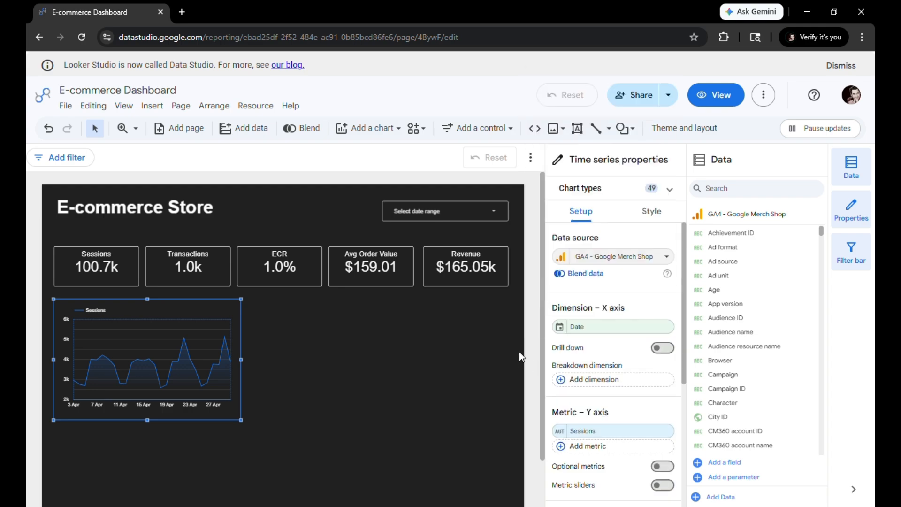
pyautogui.click(610, 431)
pyautogui.write('new')
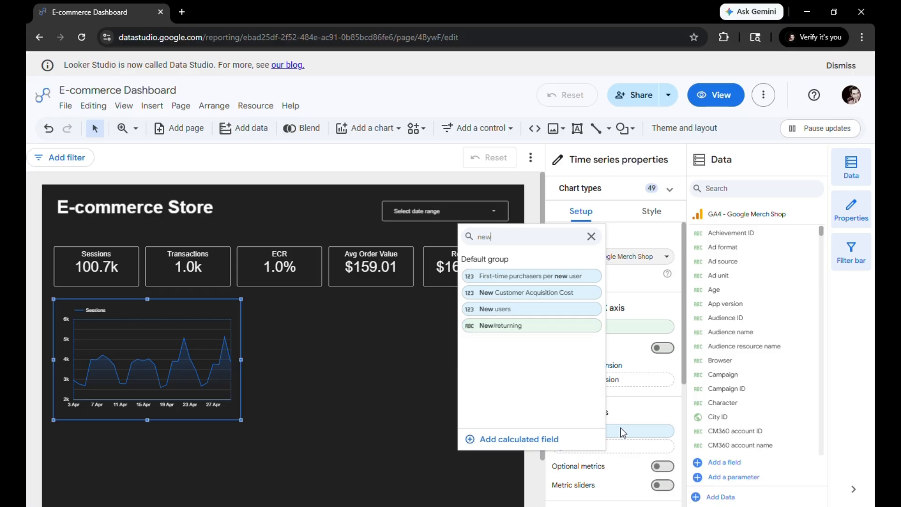
pyautogui.click(534, 310)
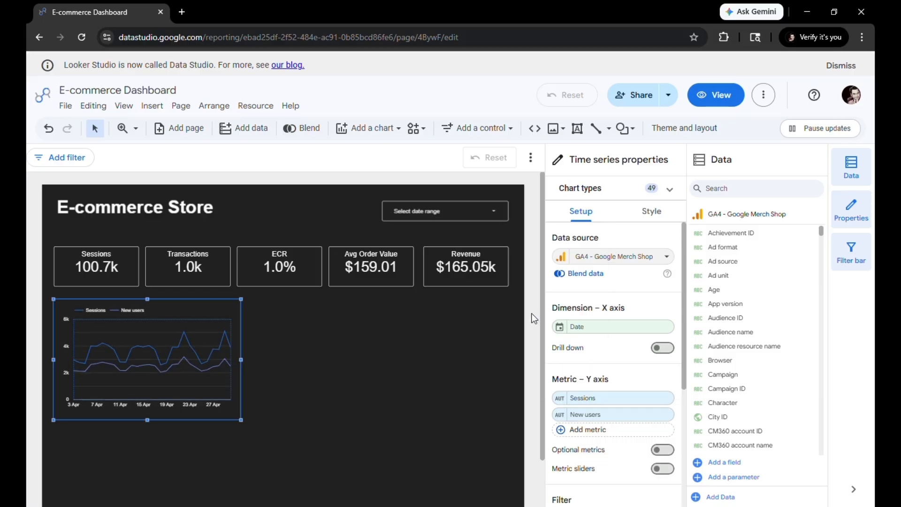
# Colour the time series chart's Sessions line light indigo and its New users line light yellow
pyautogui.click(657, 217)
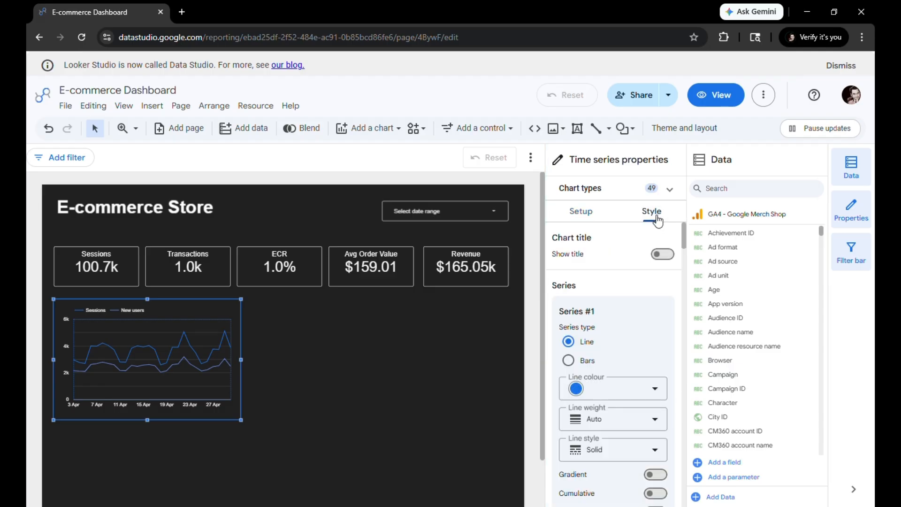
pyautogui.click(604, 388)
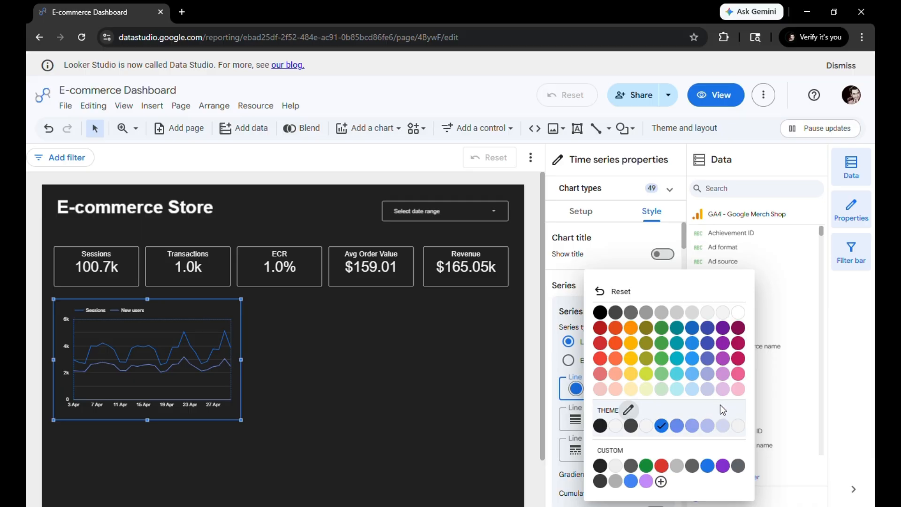
pyautogui.click(709, 375)
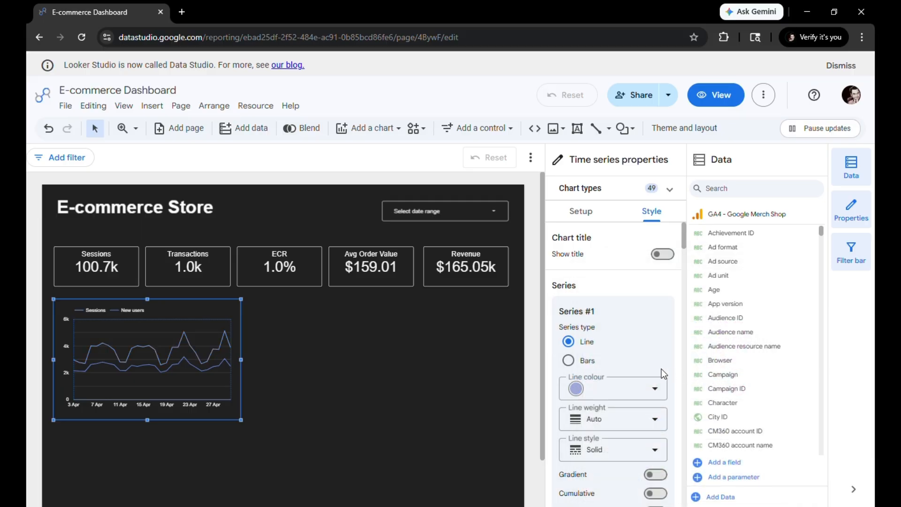
pyautogui.scroll(-6, 658, 370)
pyautogui.scroll(-3, 623, 391)
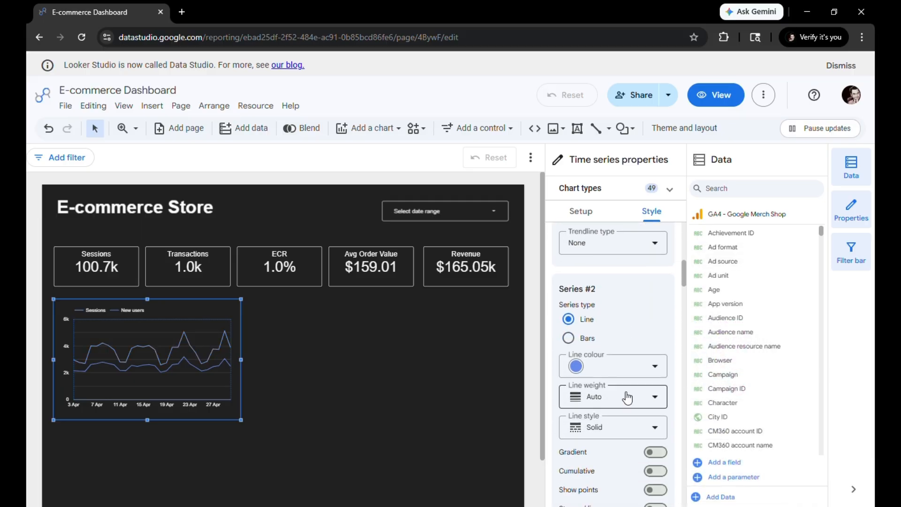
pyautogui.click(624, 371)
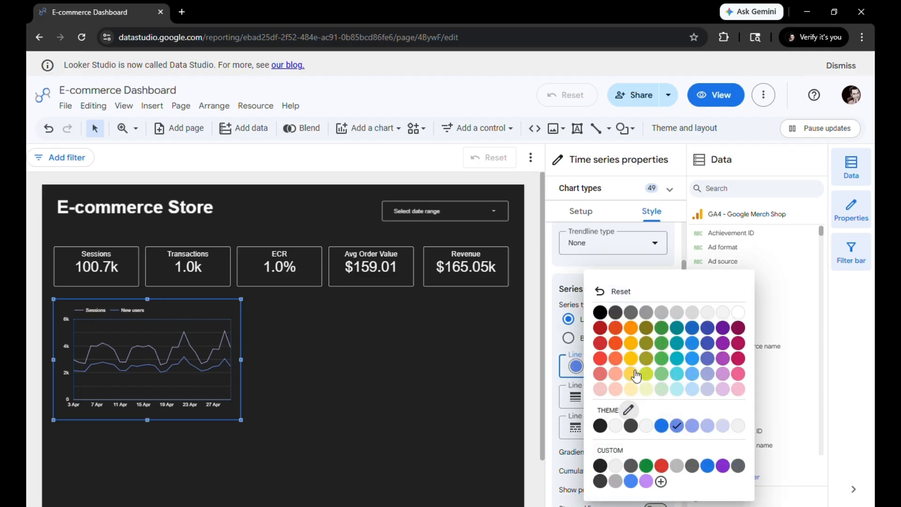
pyautogui.click(633, 373)
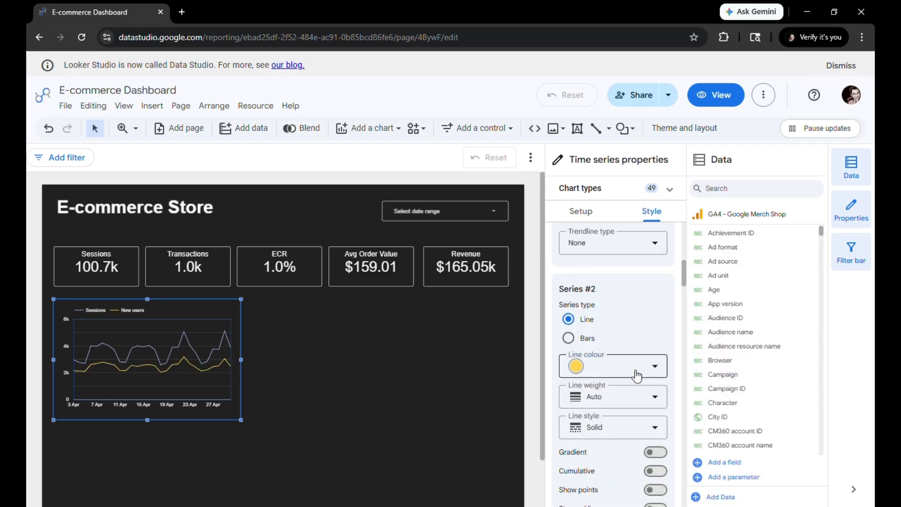
# Give the time series chart a white border
pyautogui.scroll(-5, 632, 374)
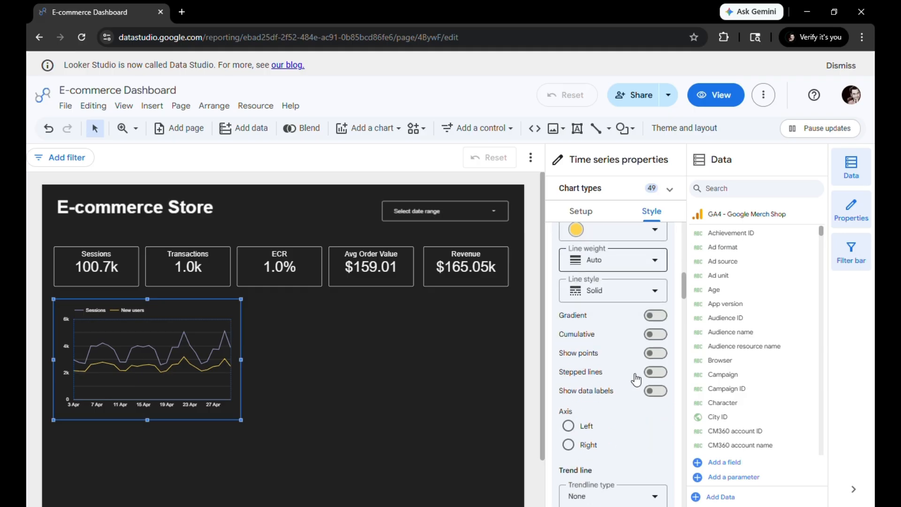
pyautogui.scroll(-10, 632, 372)
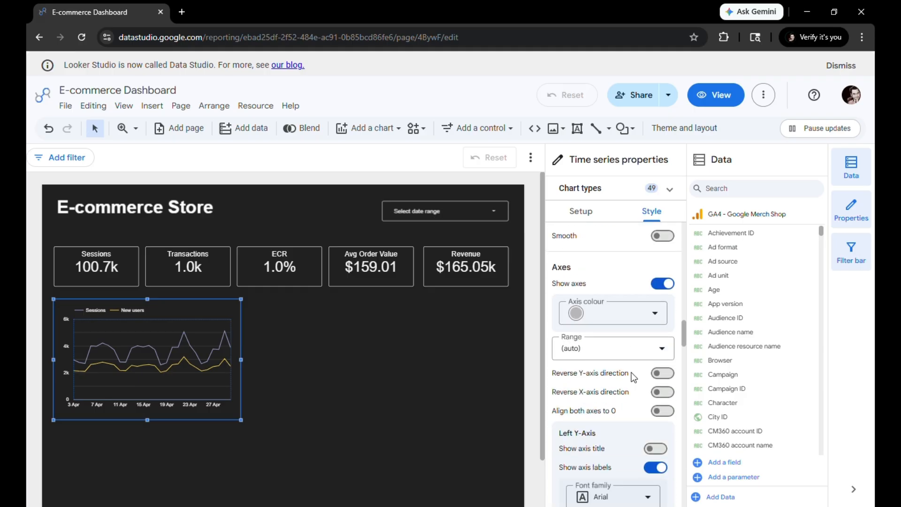
pyautogui.scroll(-10, 635, 304)
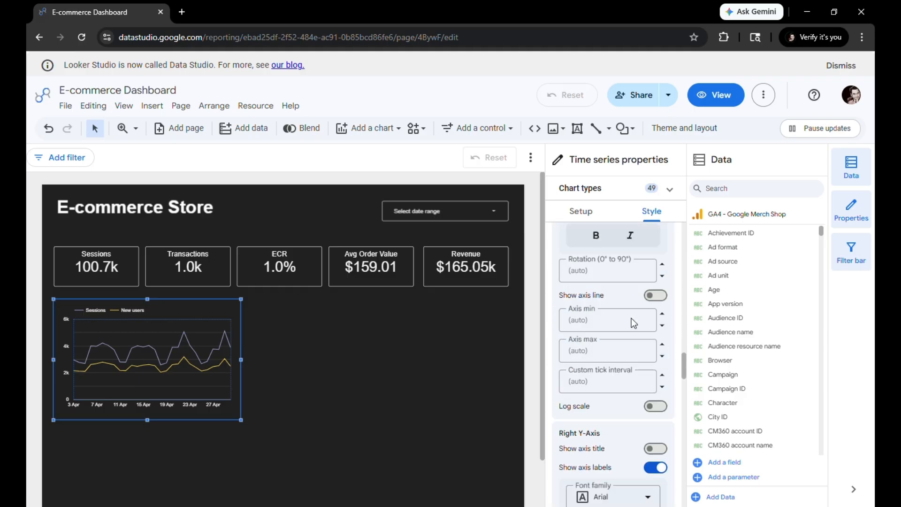
pyautogui.scroll(-10, 631, 321)
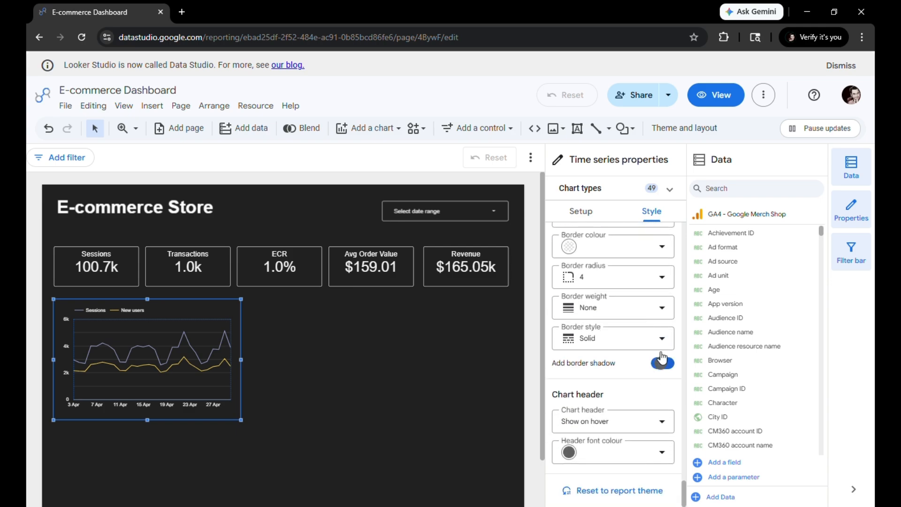
pyautogui.click(640, 251)
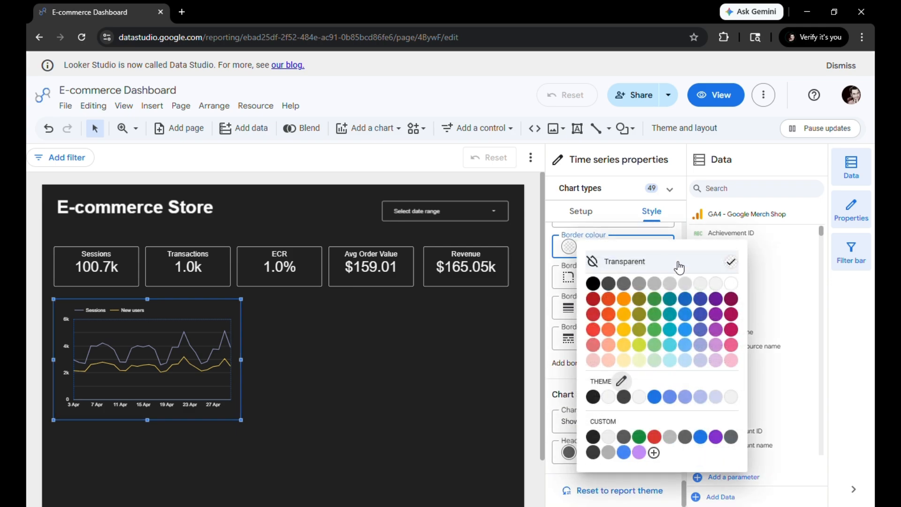
pyautogui.click(735, 283)
pyautogui.click(296, 334)
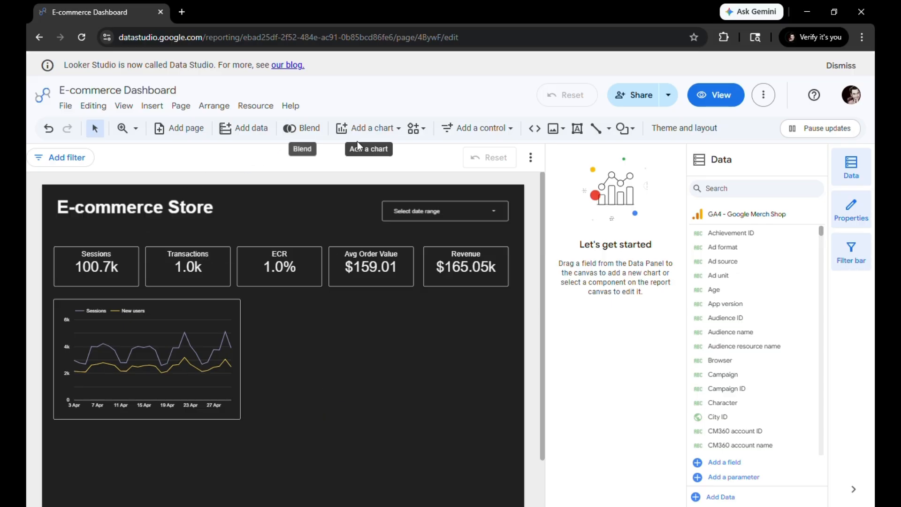
# Insert a horizontal bar chart below the time series, widen it slightly past that chart, and shorten it to fit inside the page
pyautogui.click(379, 130)
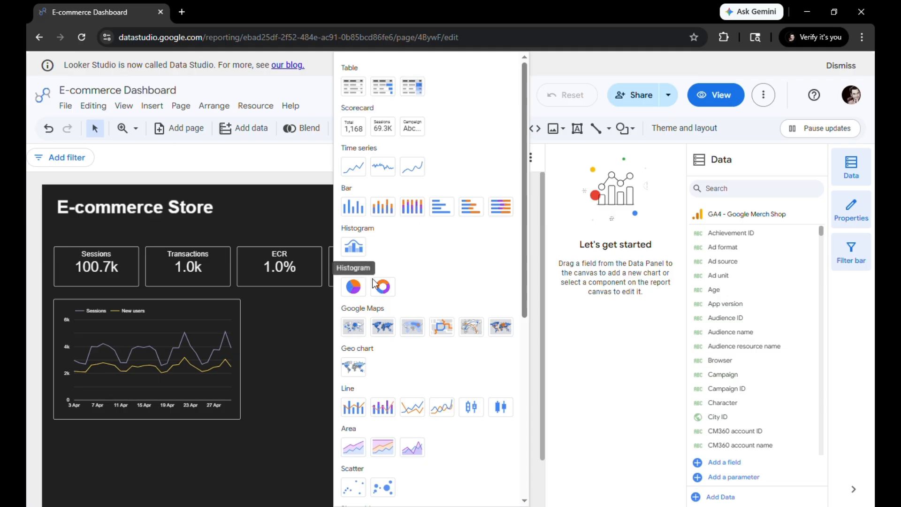
pyautogui.click(446, 209)
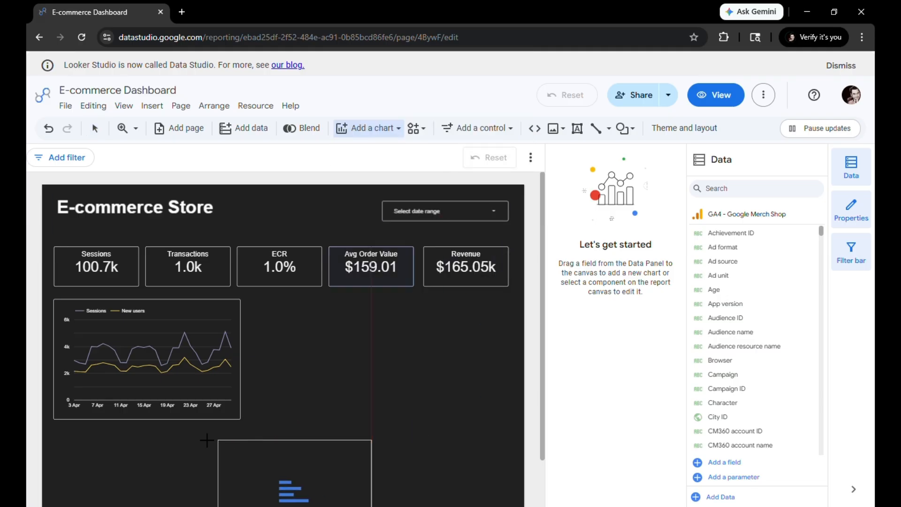
pyautogui.click(62, 437)
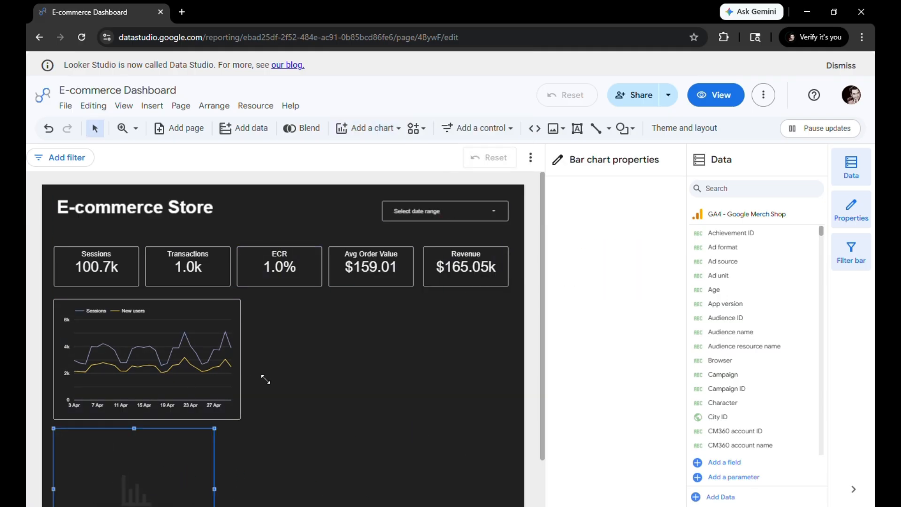
pyautogui.scroll(-1, 332, 365)
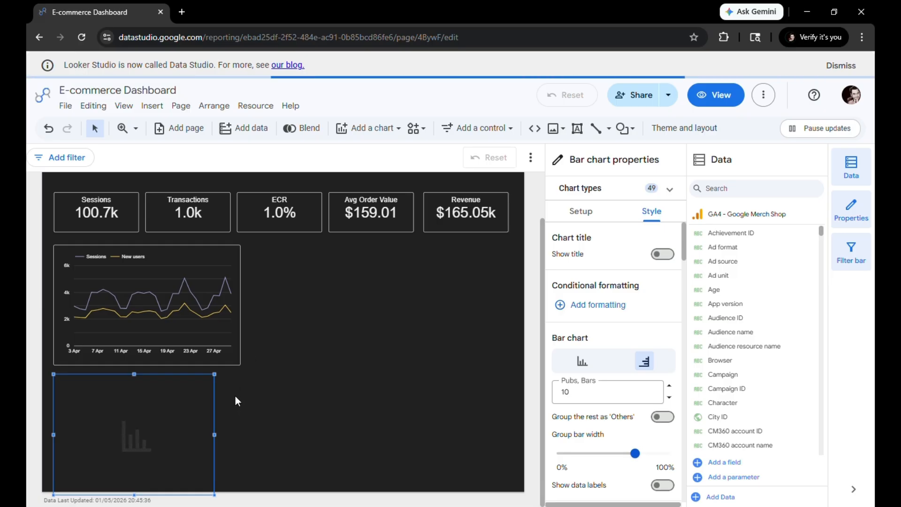
pyautogui.click(133, 496)
pyautogui.click(136, 487)
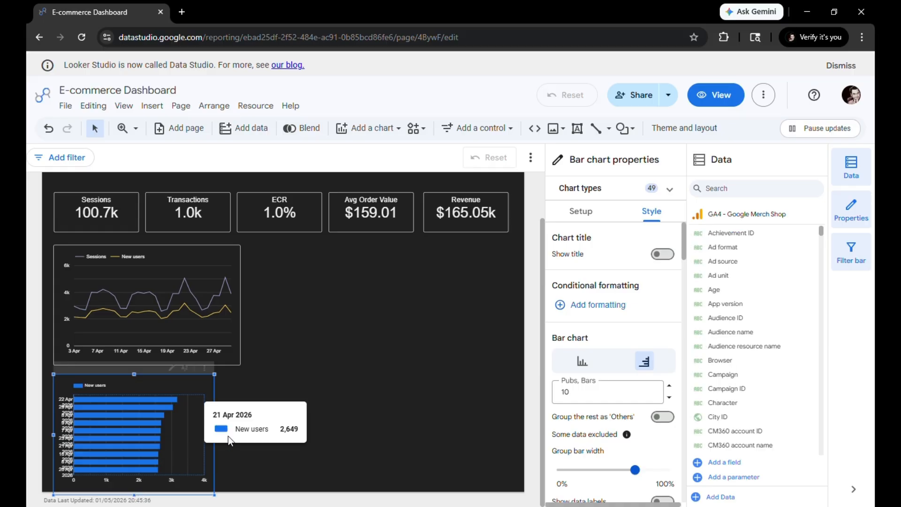
pyautogui.moveTo(215, 435); pyautogui.dragTo(264, 435)
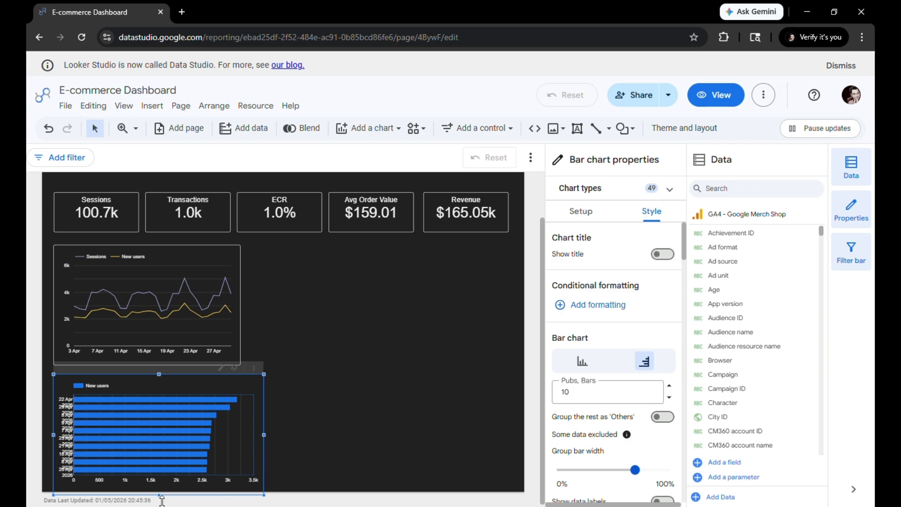
pyautogui.moveTo(160, 496); pyautogui.dragTo(159, 479)
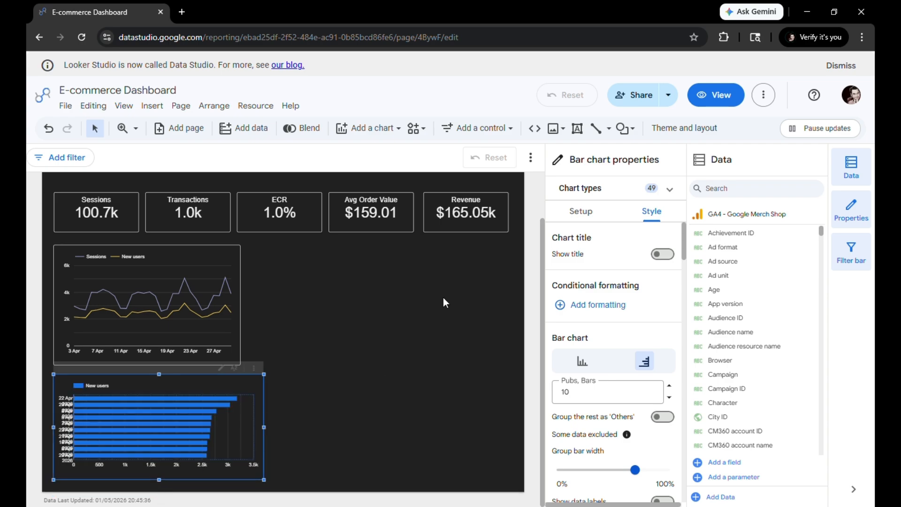
# Replace the bar chart's metric with Sessions and add Total revenue as a second metric
pyautogui.click(581, 215)
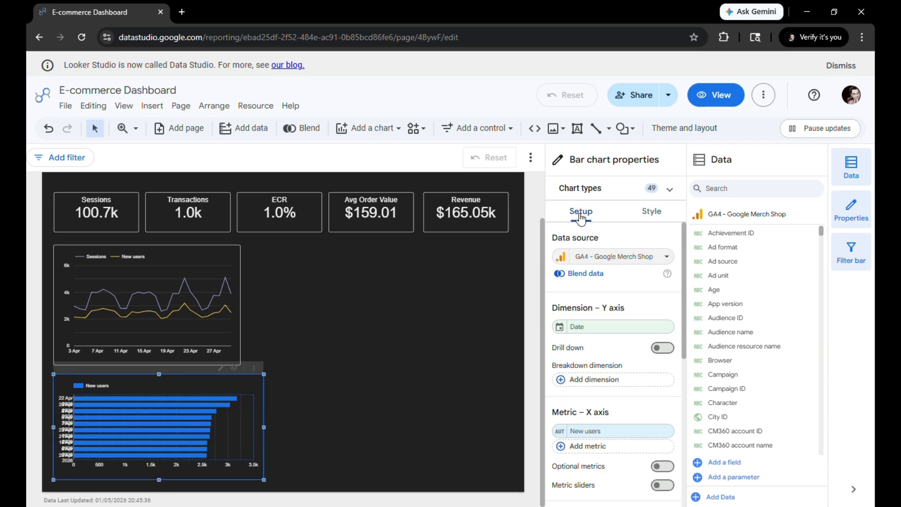
pyautogui.click(604, 430)
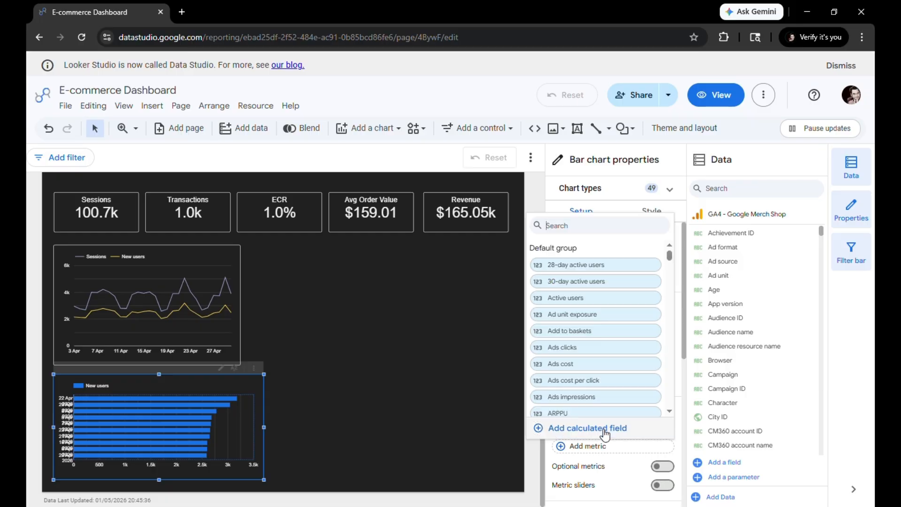
pyautogui.write('sess')
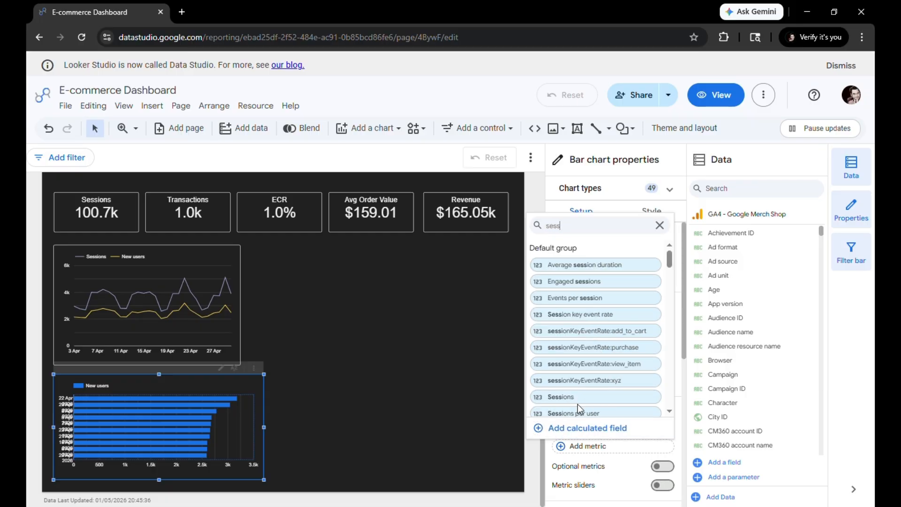
pyautogui.click(576, 401)
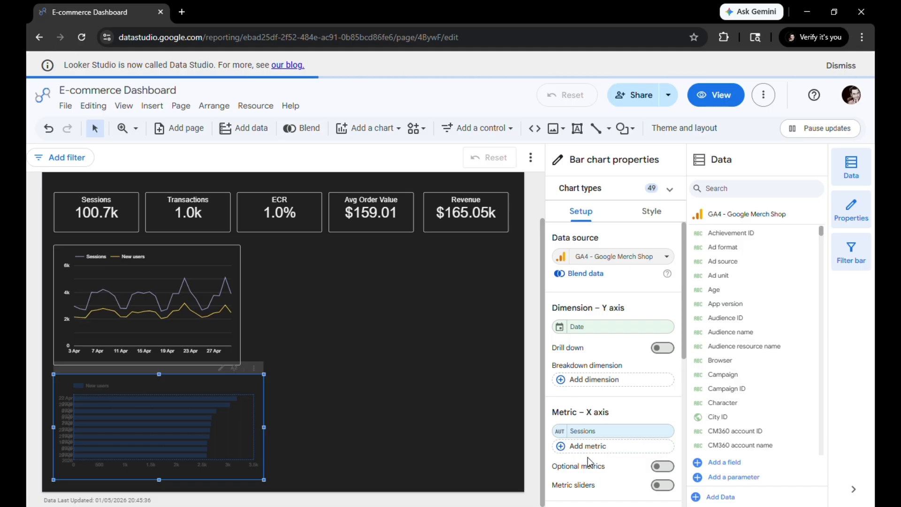
pyautogui.click(600, 445)
pyautogui.write('t')
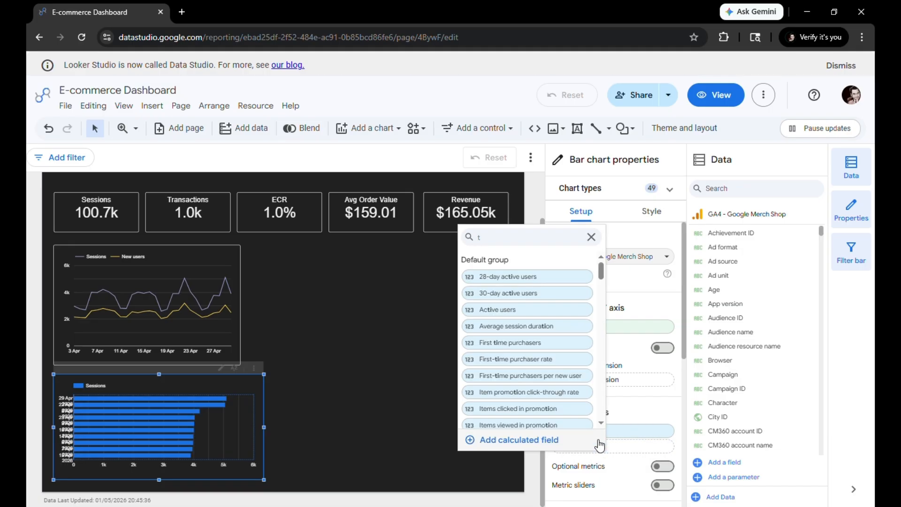
pyautogui.write('itaota')
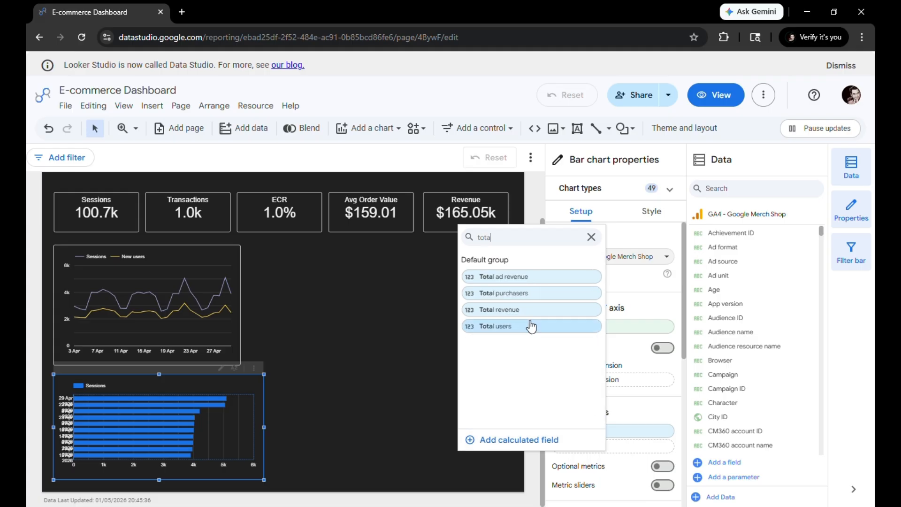
pyautogui.click(519, 309)
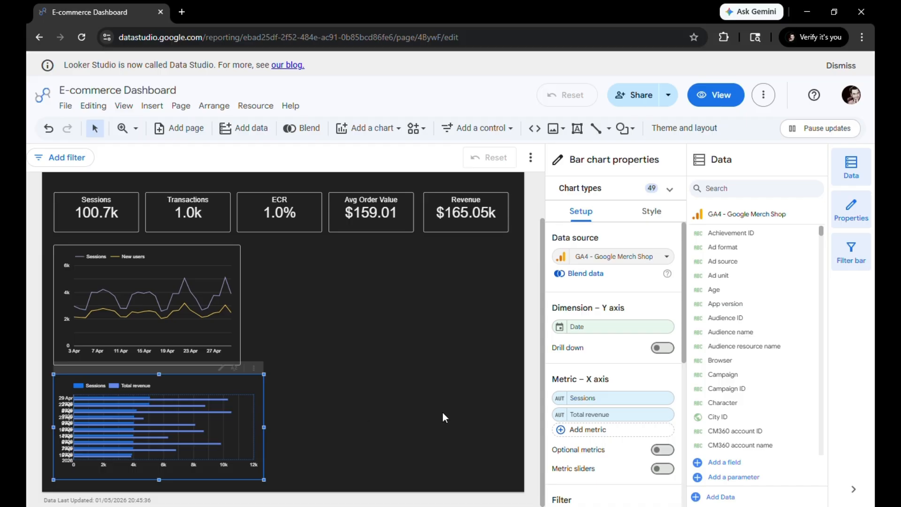
# Set the bar chart's Y-axis dimension to Device category
pyautogui.click(605, 327)
pyautogui.write('d')
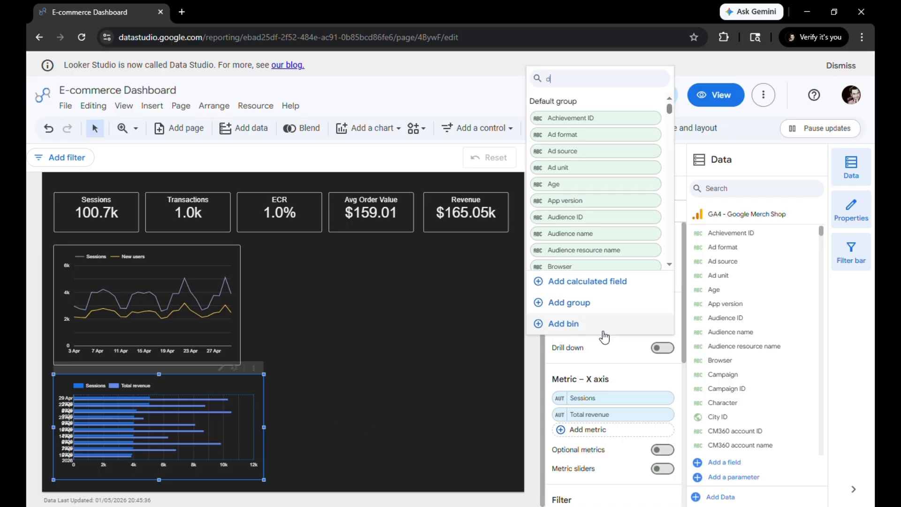
pyautogui.write('ev')
pyautogui.click(586, 153)
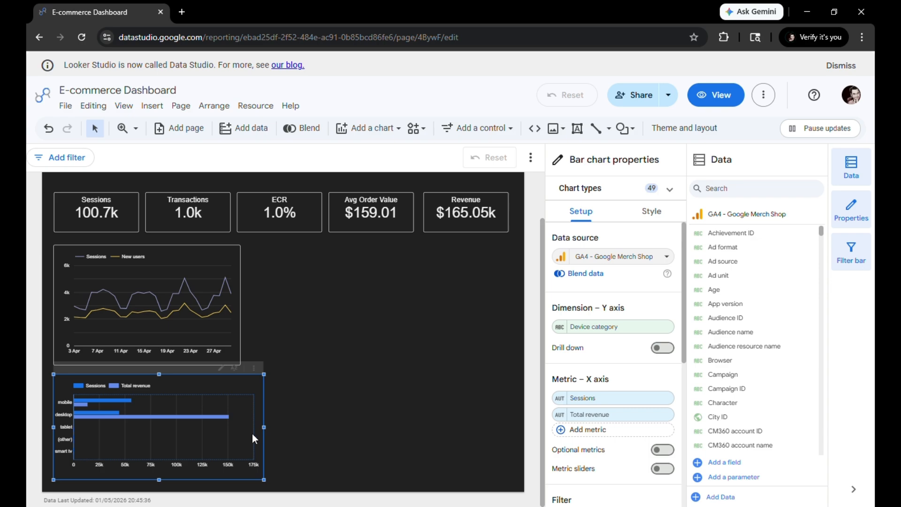
# Colour the bar chart's Sessions bars light indigo and its Total revenue bars light yellow
pyautogui.click(651, 211)
pyautogui.scroll(-5, 600, 376)
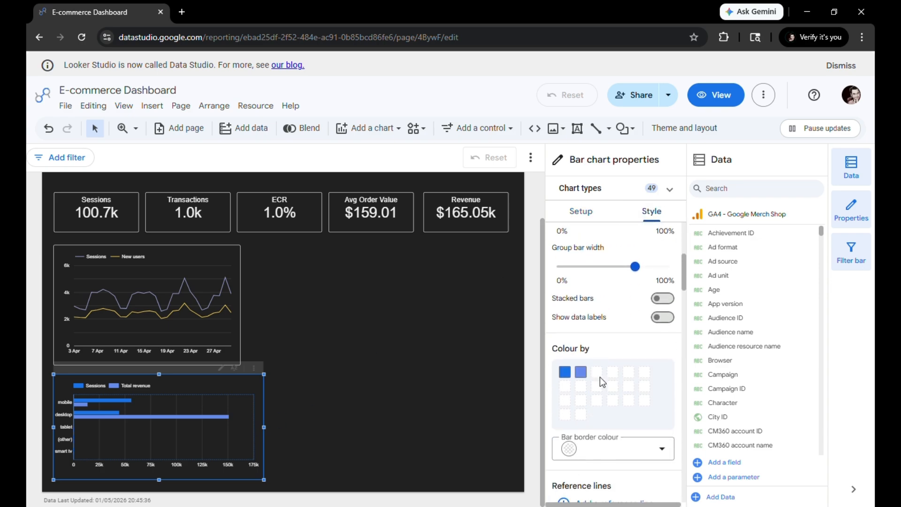
pyautogui.click(567, 312)
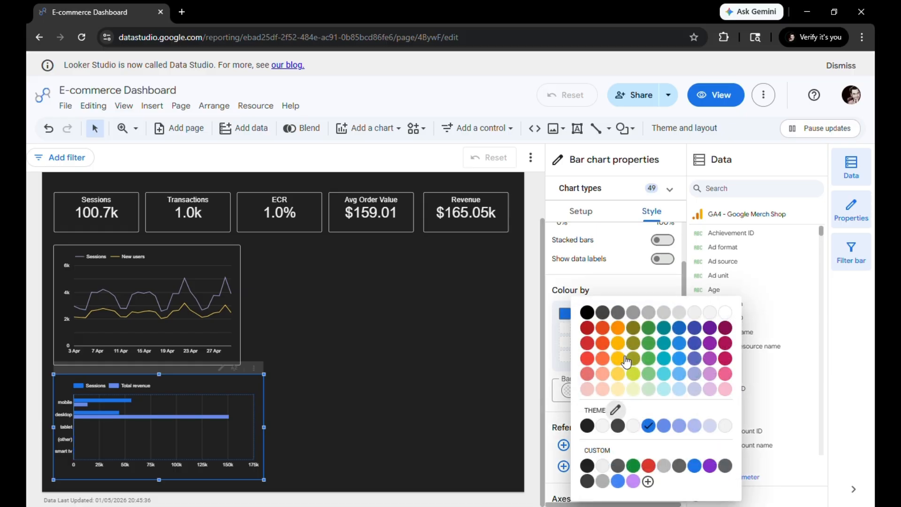
pyautogui.click(694, 374)
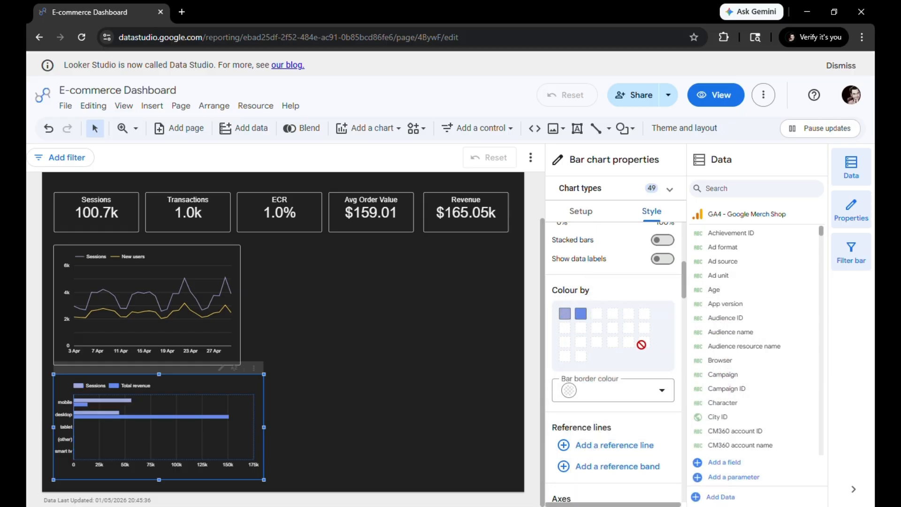
pyautogui.click(582, 314)
pyautogui.click(634, 374)
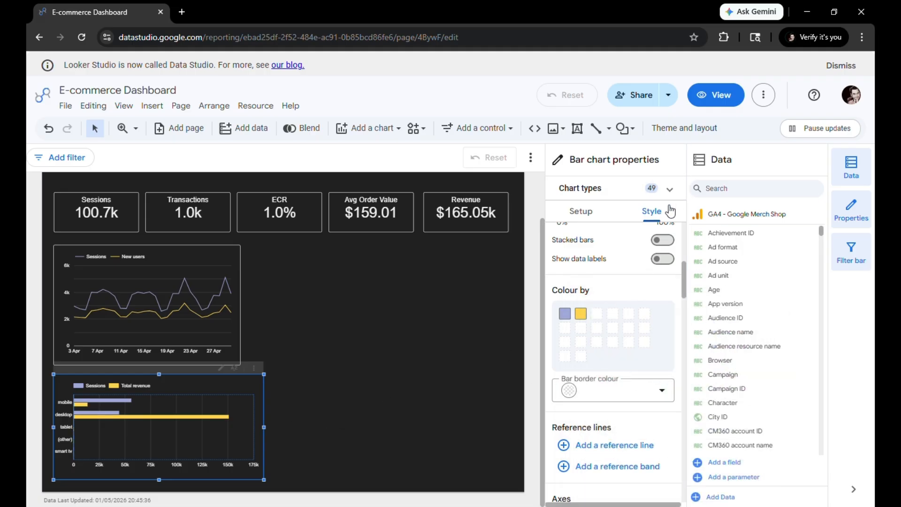
# Give the device category bar chart a white border
pyautogui.scroll(-10, 582, 282)
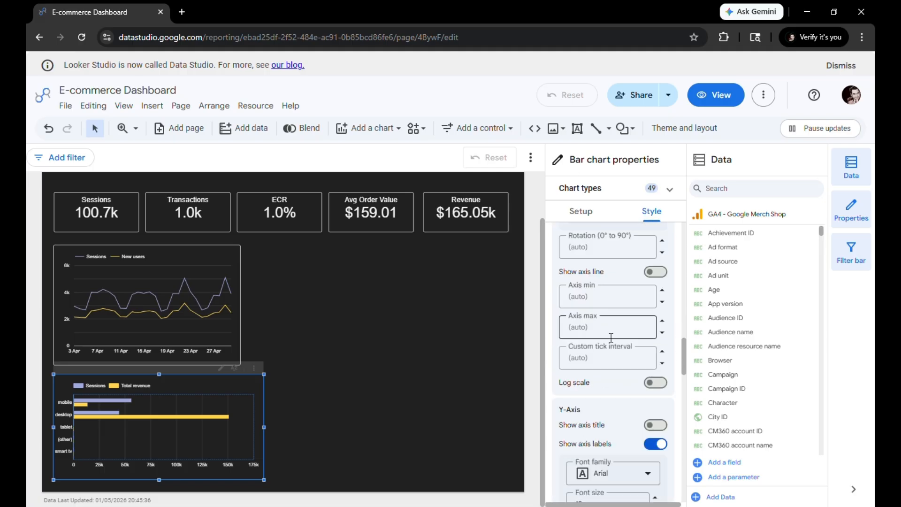
pyautogui.scroll(-5, 611, 334)
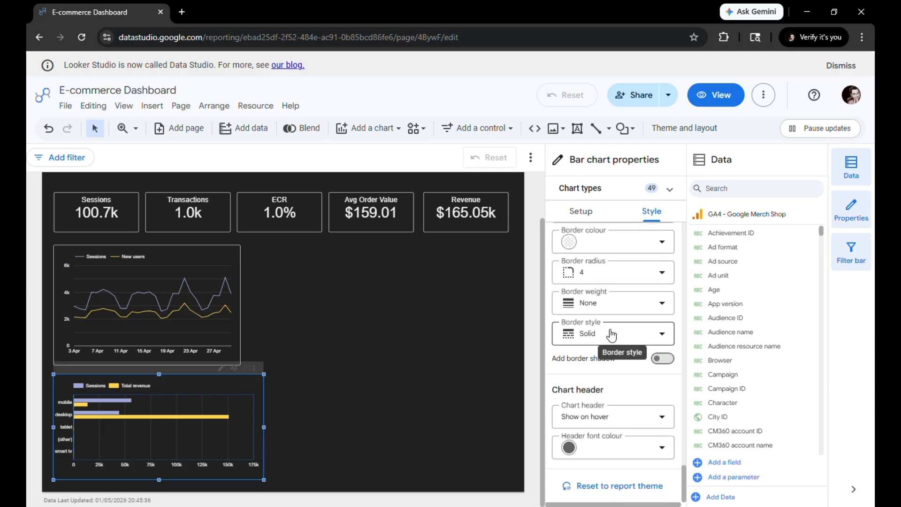
pyautogui.click(674, 361)
pyautogui.click(640, 243)
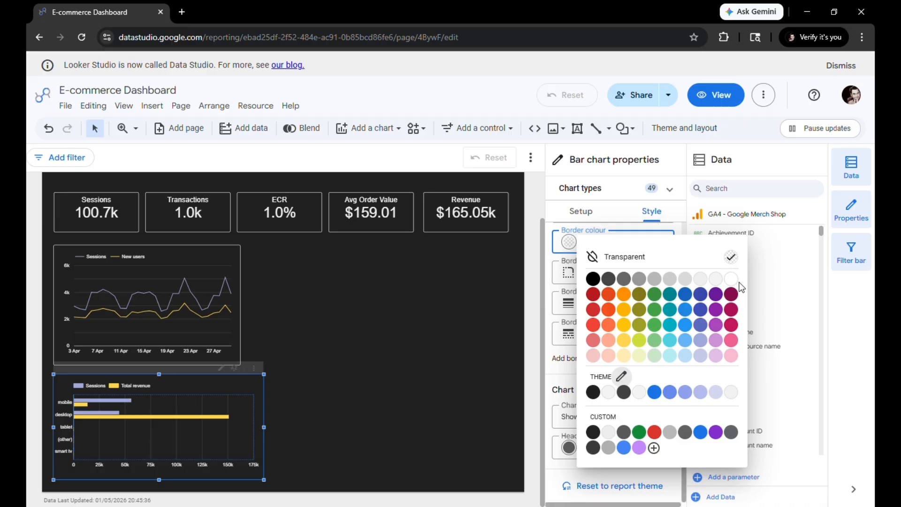
pyautogui.click(731, 278)
pyautogui.click(322, 392)
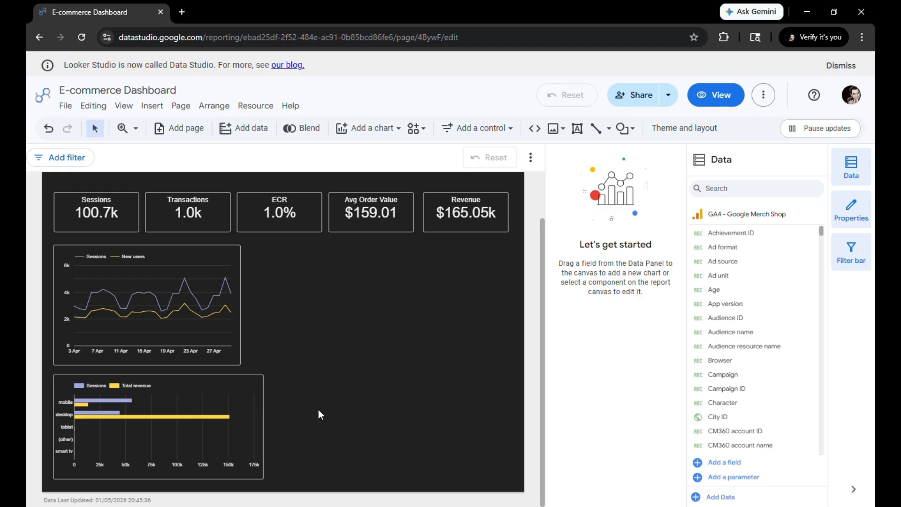
# Insert a donut chart beside the bar chart, aligned with its top edge, and shorten it to match the bar chart's height
pyautogui.click(369, 128)
pyautogui.click(384, 286)
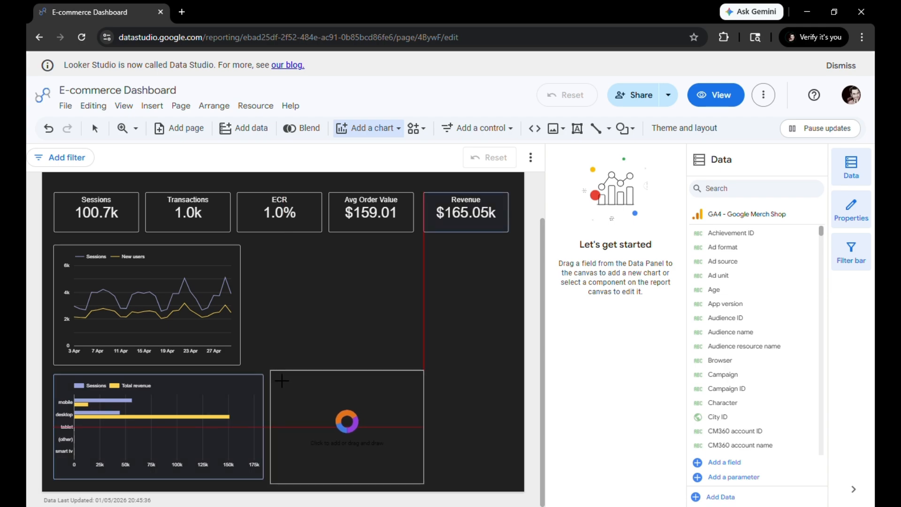
pyautogui.click(282, 381)
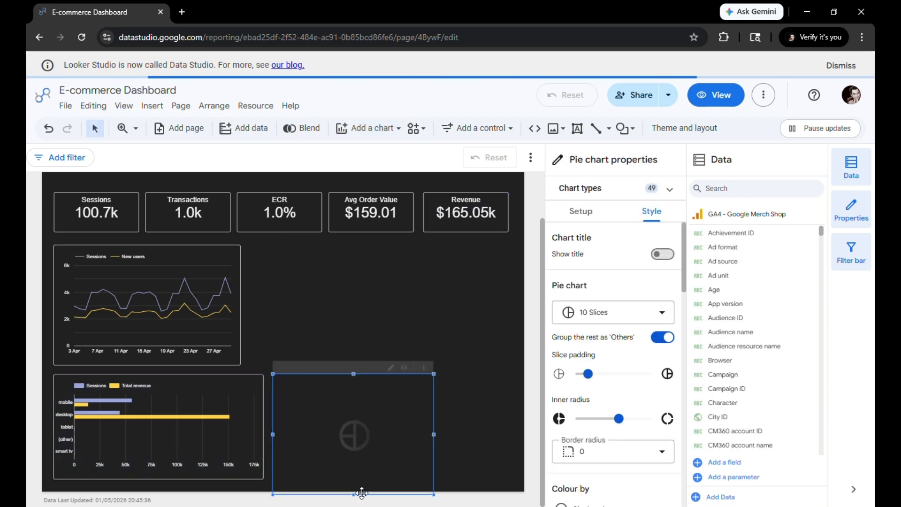
pyautogui.moveTo(361, 491); pyautogui.dragTo(348, 474)
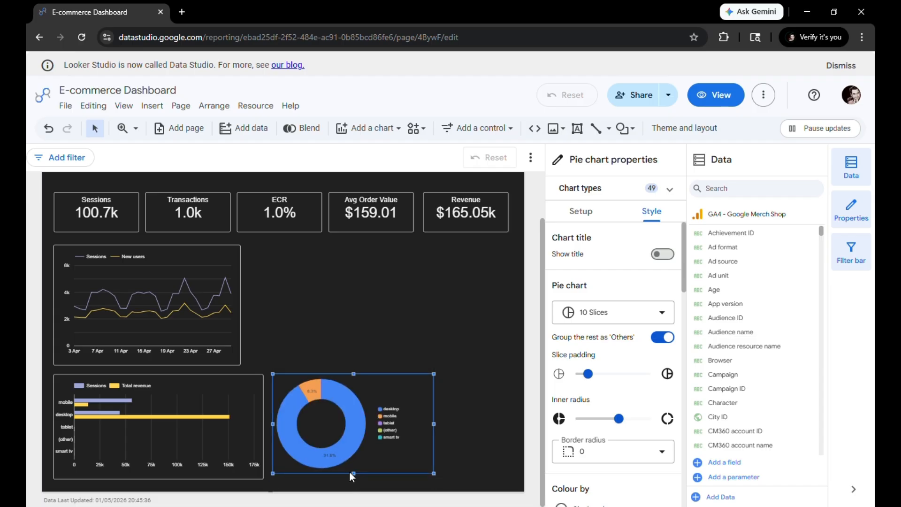
pyautogui.moveTo(356, 479); pyautogui.dragTo(351, 478)
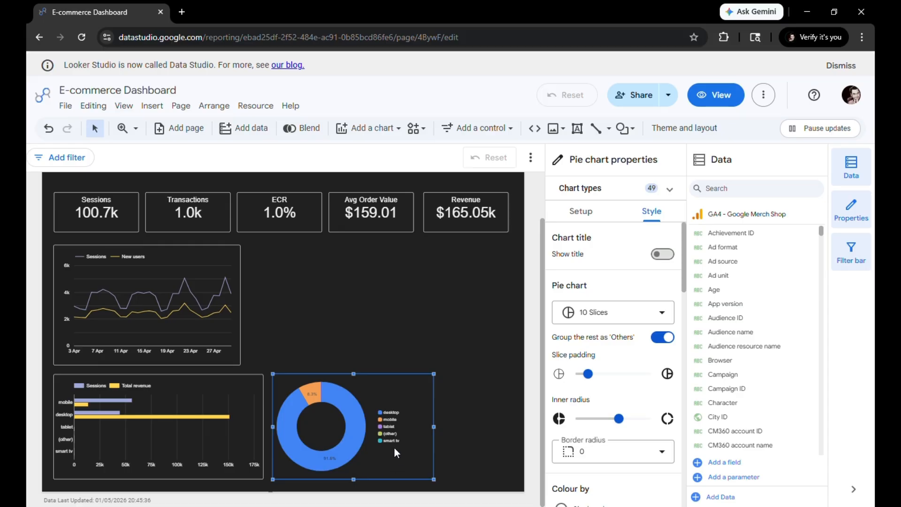
# Set the donut chart's dimension to Gender and its metric to Transactions
pyautogui.click(591, 220)
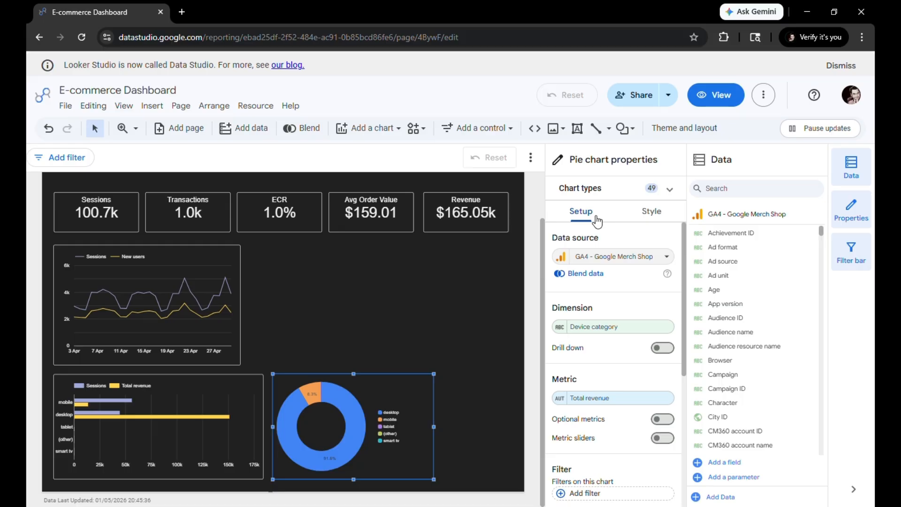
pyautogui.click(591, 330)
pyautogui.write('ge')
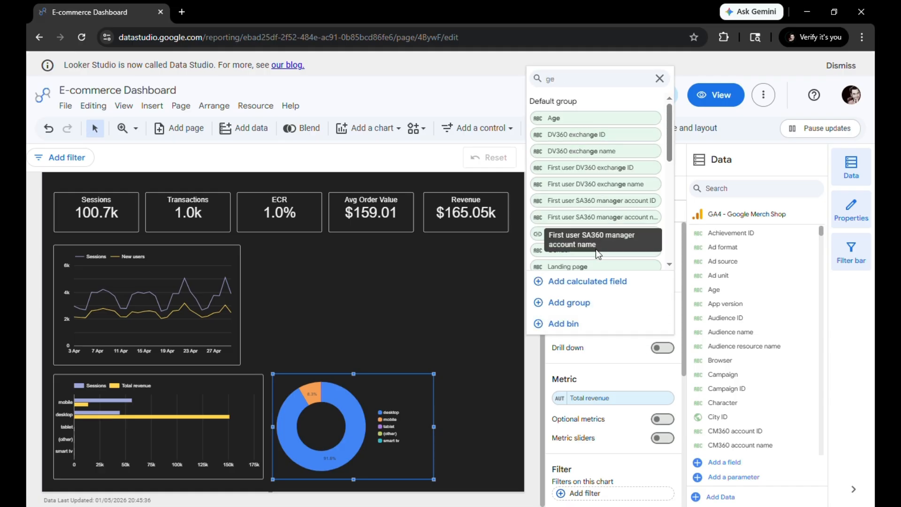
pyautogui.click(596, 250)
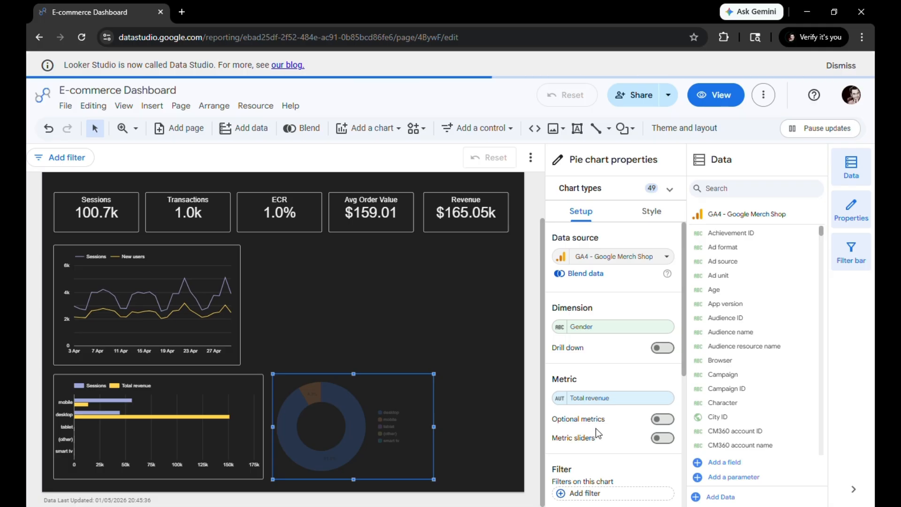
pyautogui.click(594, 399)
pyautogui.write('tra')
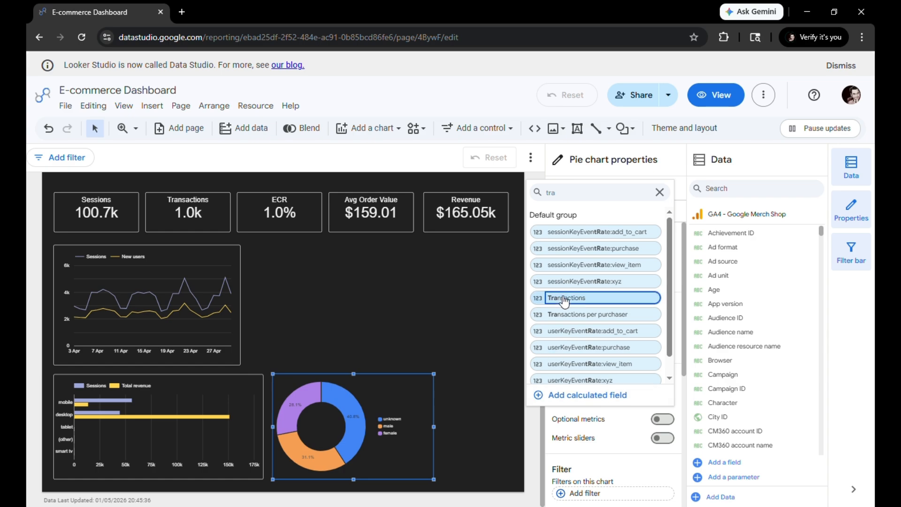
pyautogui.click(564, 299)
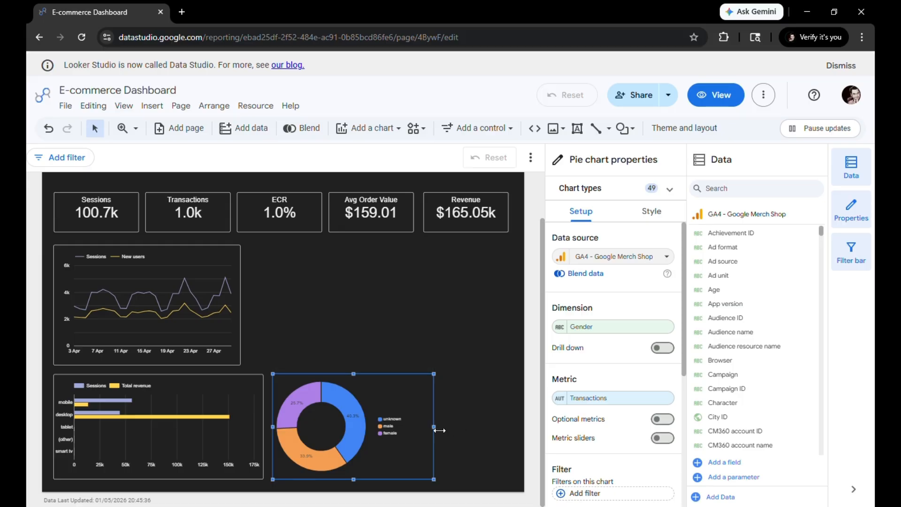
# Narrow the donut chart and give it a white border with a border shadow
pyautogui.moveTo(439, 430); pyautogui.dragTo(409, 433)
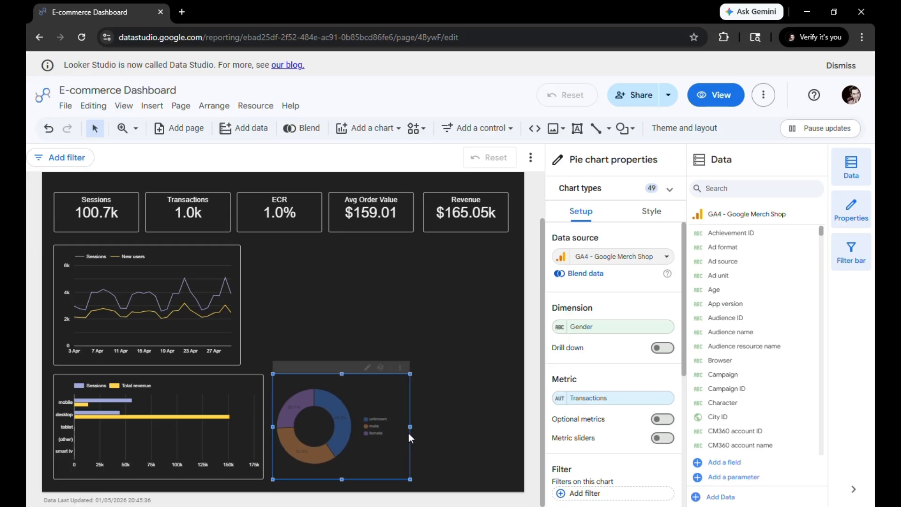
pyautogui.click(656, 220)
pyautogui.scroll(-15, 609, 389)
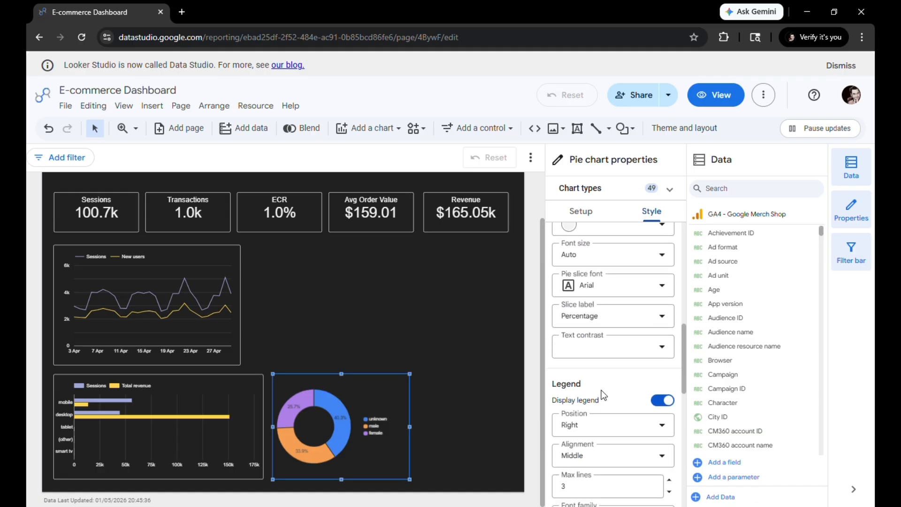
pyautogui.scroll(-1, 601, 389)
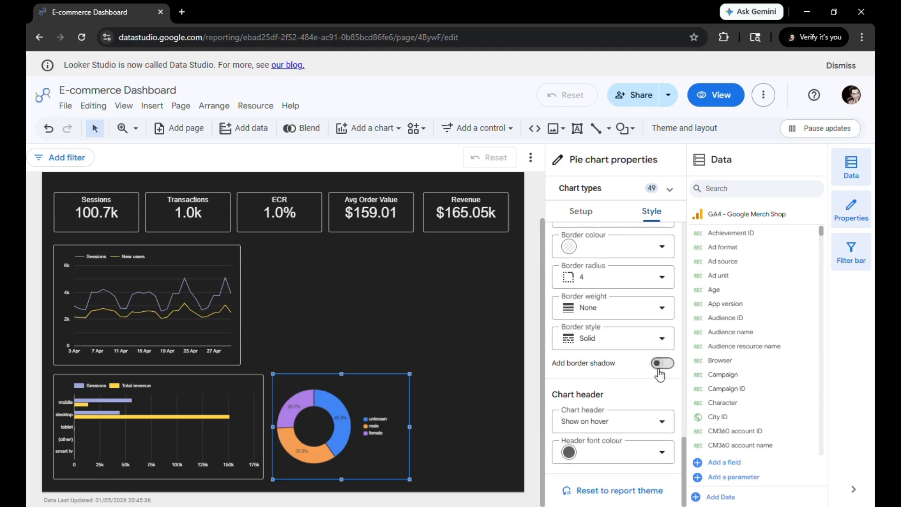
pyautogui.scroll(4, 609, 322)
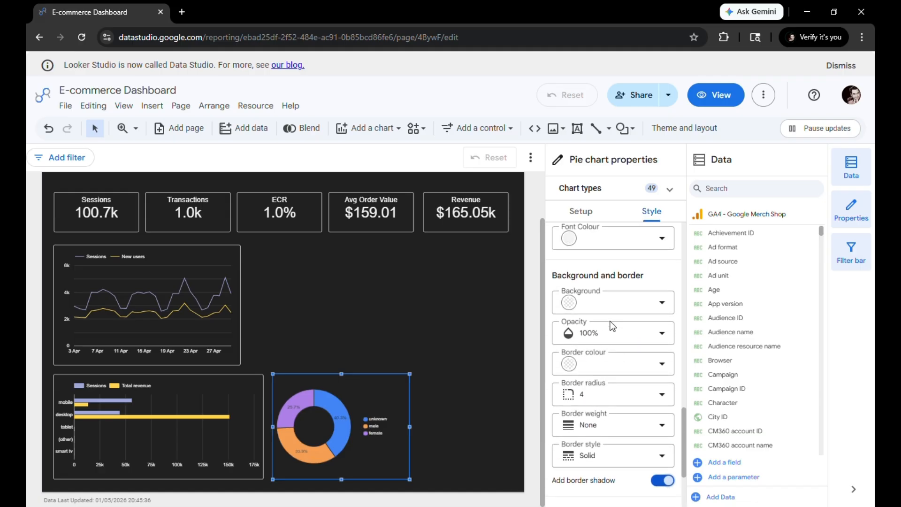
pyautogui.click(621, 371)
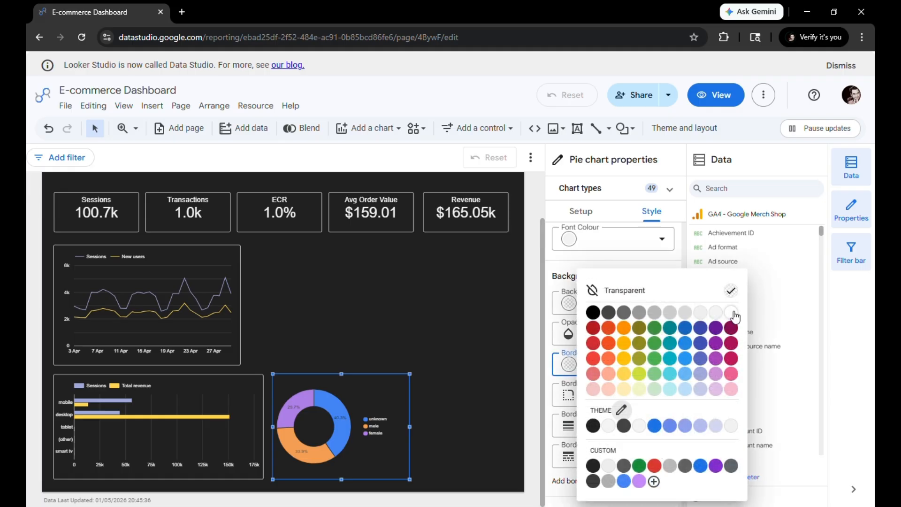
pyautogui.click(733, 313)
pyautogui.click(427, 402)
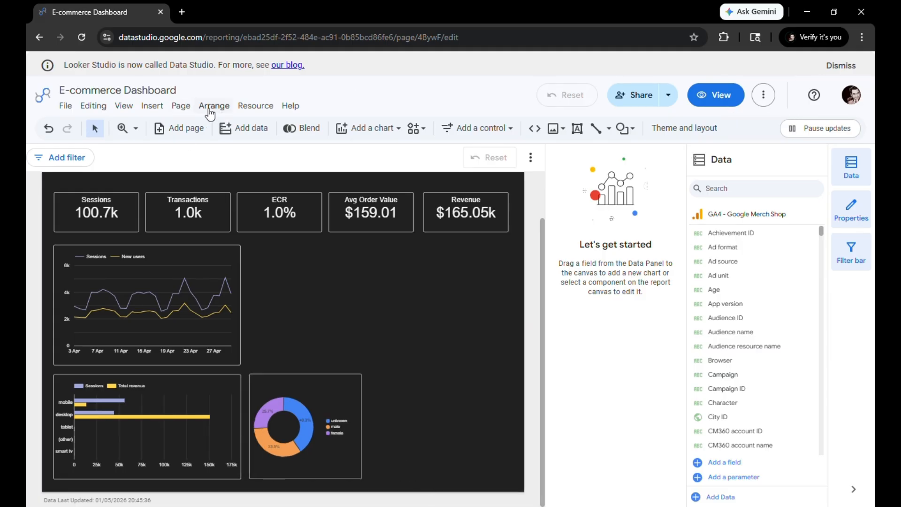
# Set the current page's canvas width to 1300 px
pyautogui.click(181, 109)
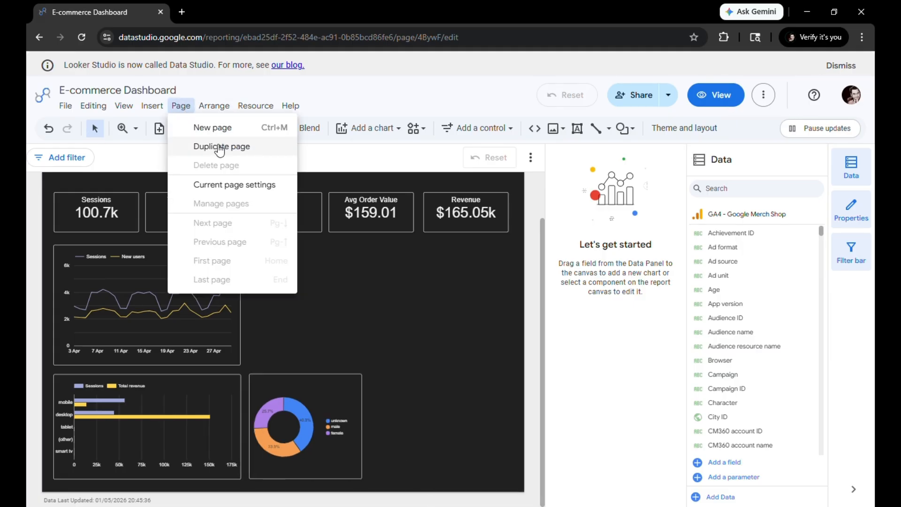
pyautogui.click(247, 186)
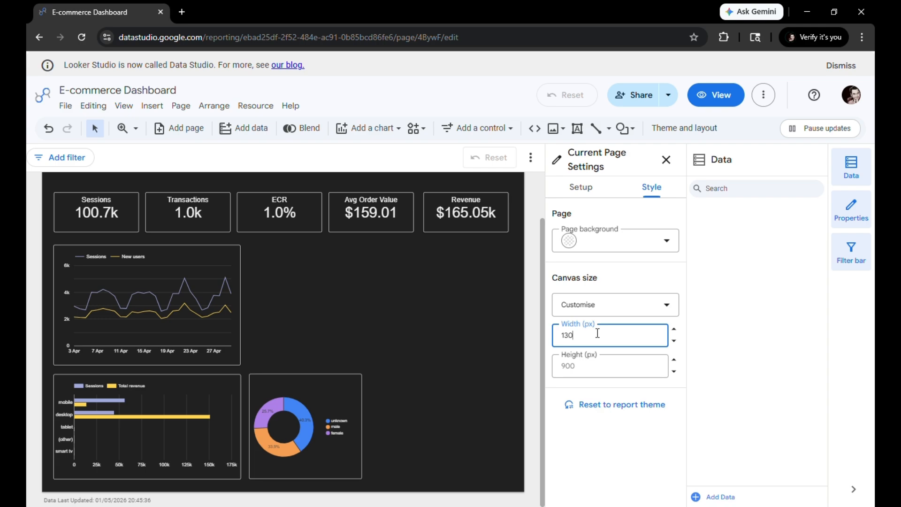
pyautogui.press('Return')
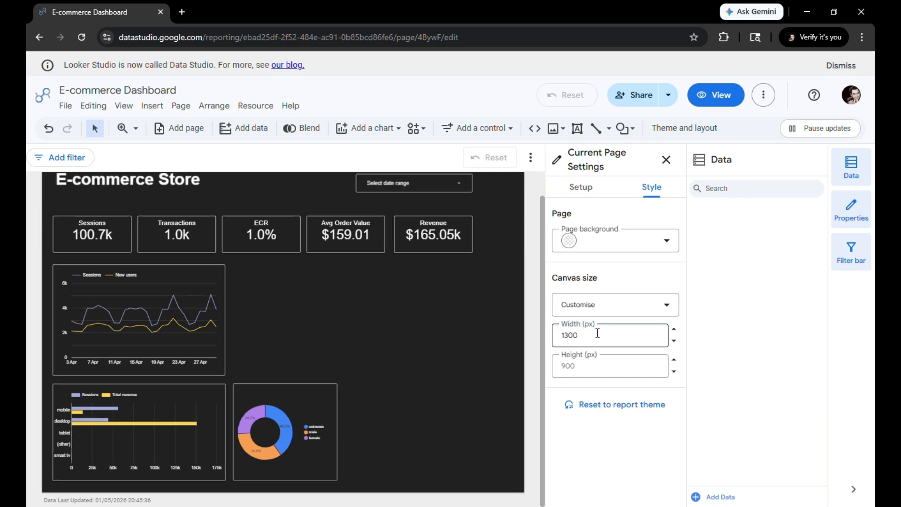
pyautogui.click(413, 291)
# Stretch the title, date range control and scorecard row together to span the widened page
pyautogui.moveTo(398, 253); pyautogui.dragTo(51, 179)
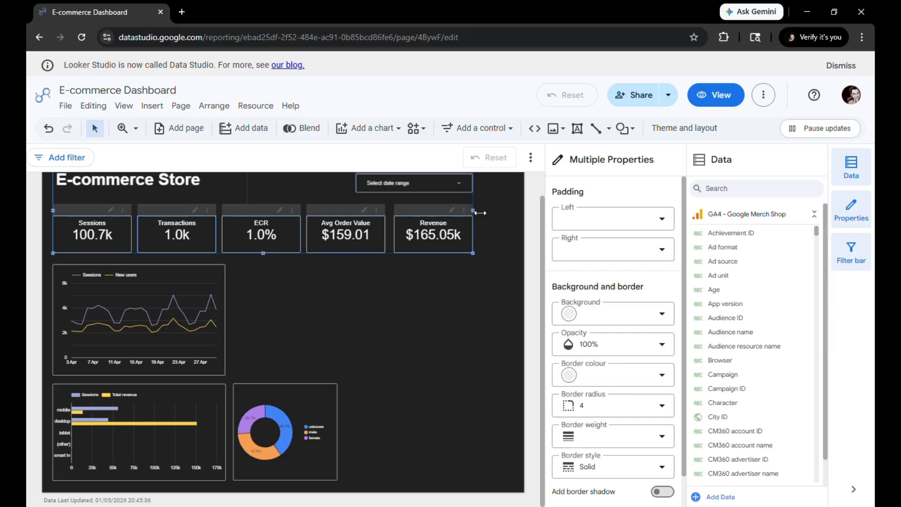
pyautogui.moveTo(475, 211)
pyautogui.mouseDown()
pyautogui.moveTo(517, 218)
pyautogui.moveTo(509, 221)
pyautogui.mouseUp()
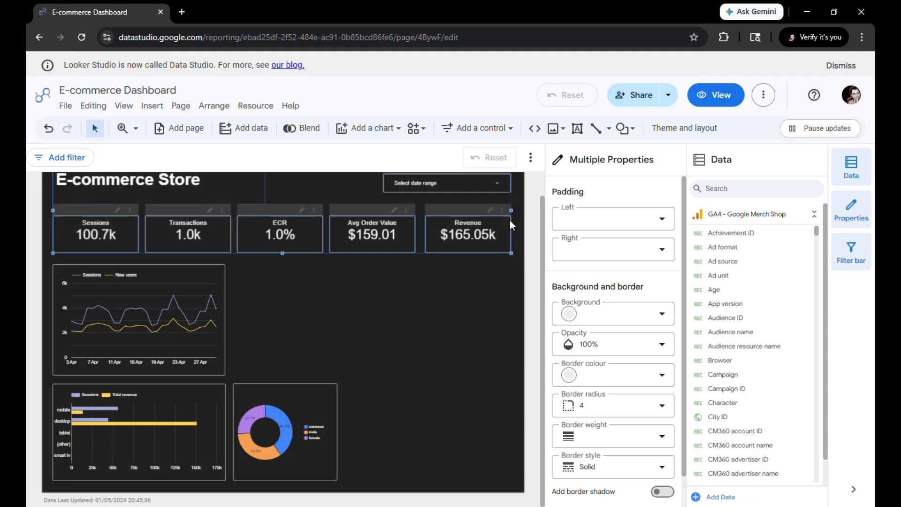
pyautogui.click(445, 334)
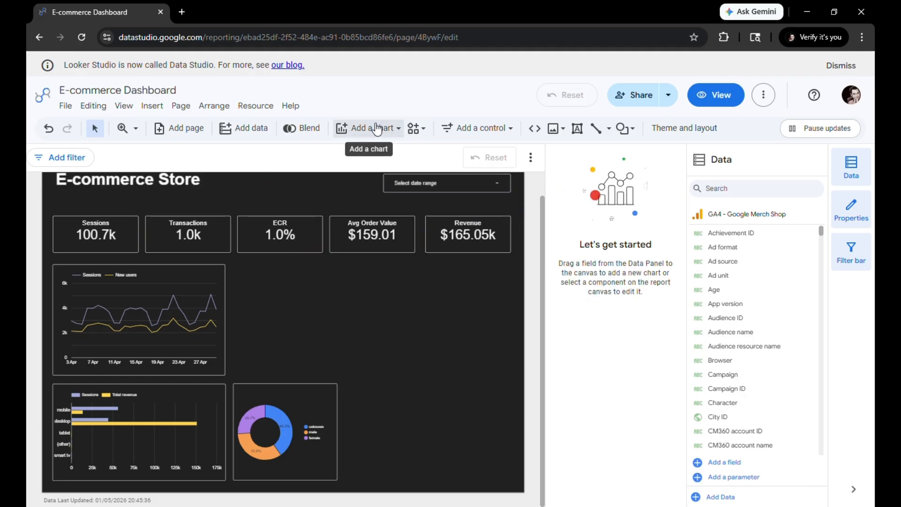
# Insert a table beside the donut chart, shorten it to the donut chart's bottom edge and widen it towards the page margin
pyautogui.click(375, 128)
pyautogui.click(357, 89)
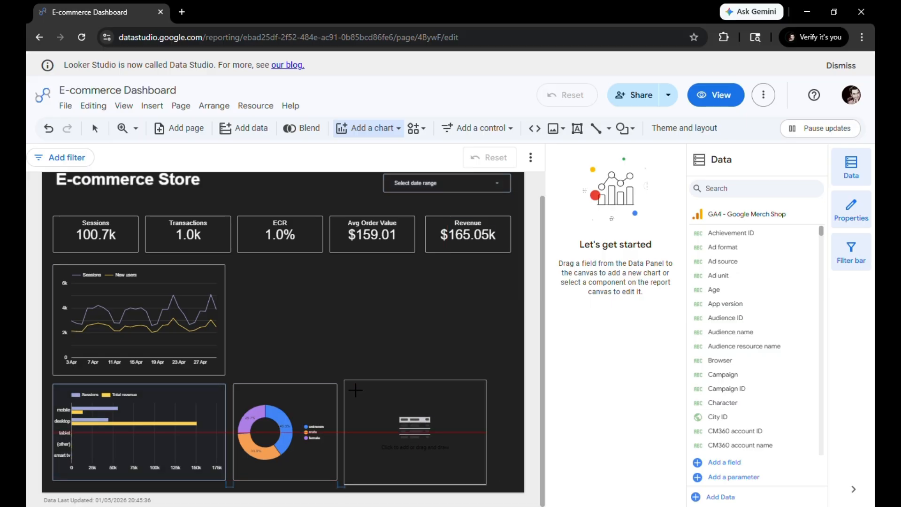
pyautogui.click(355, 390)
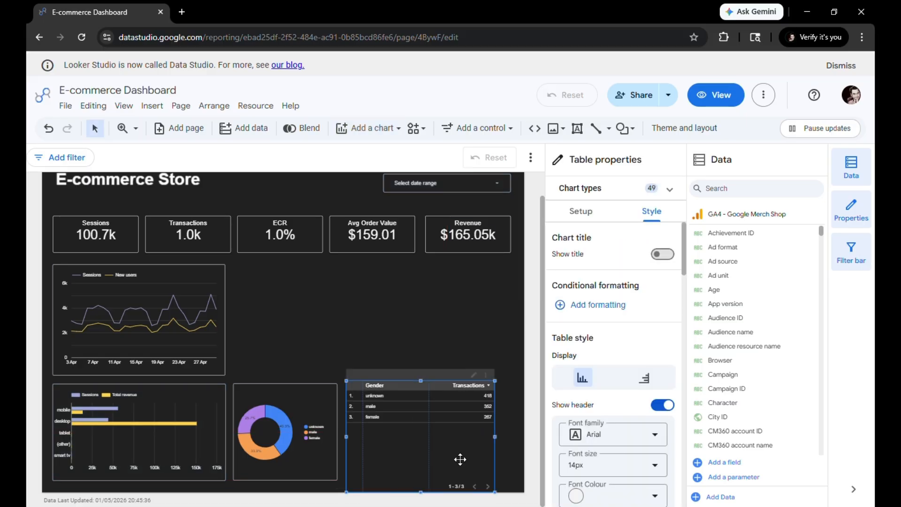
pyautogui.moveTo(423, 498); pyautogui.dragTo(425, 486)
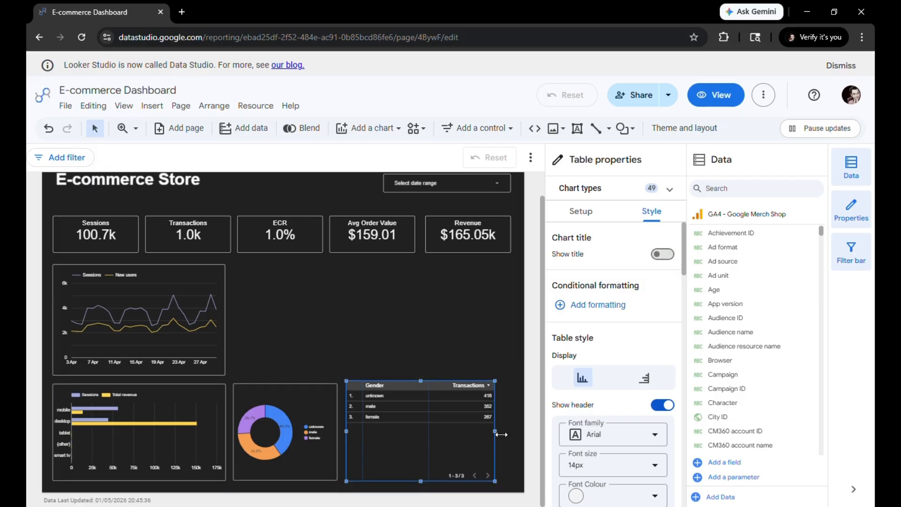
pyautogui.moveTo(500, 434); pyautogui.dragTo(517, 431)
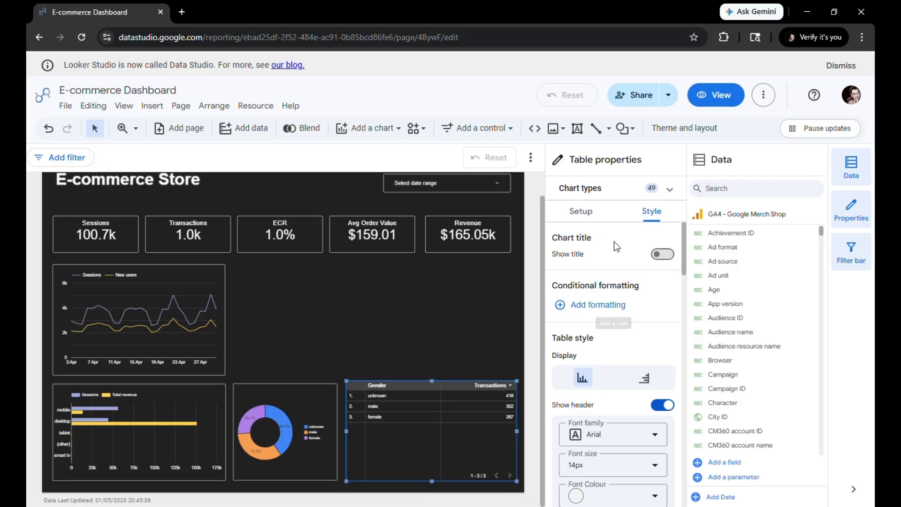
# Replace the table's Gender dimension with Source/Medium
pyautogui.click(580, 211)
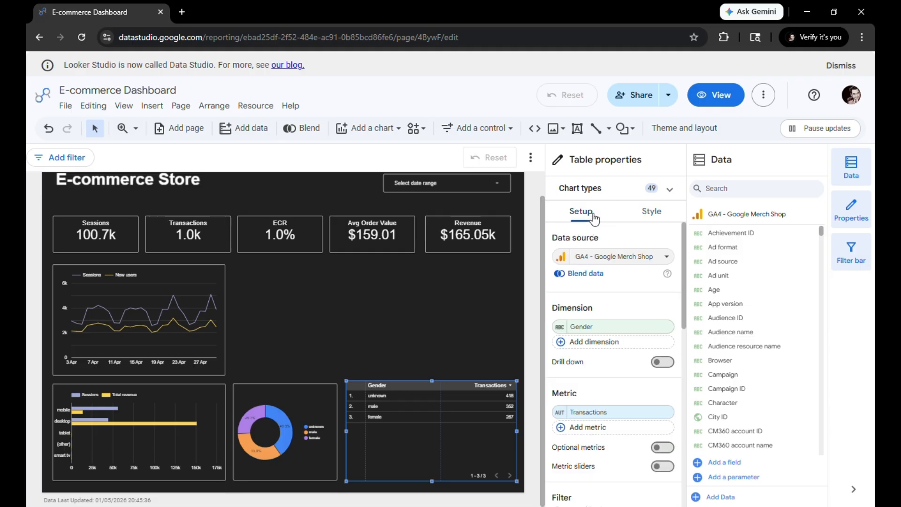
pyautogui.click(610, 326)
pyautogui.write('sour')
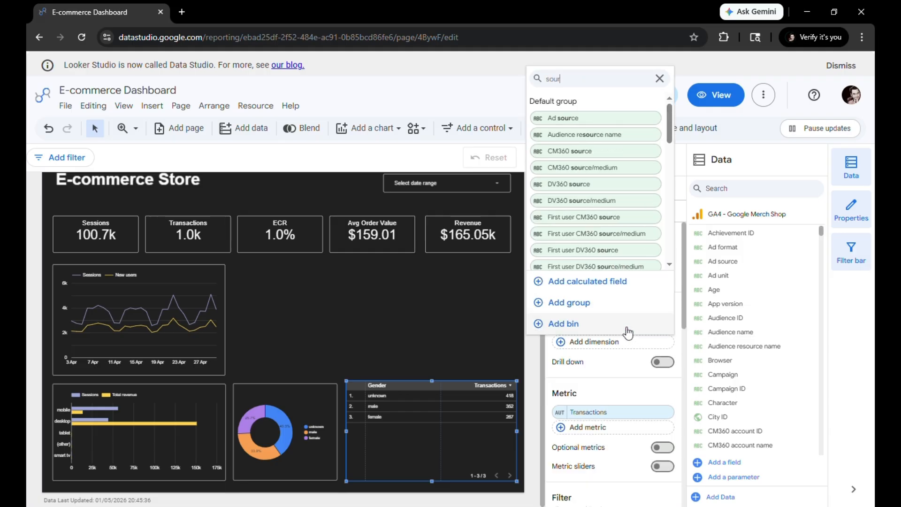
pyautogui.write('ce')
pyautogui.scroll(-10, 619, 249)
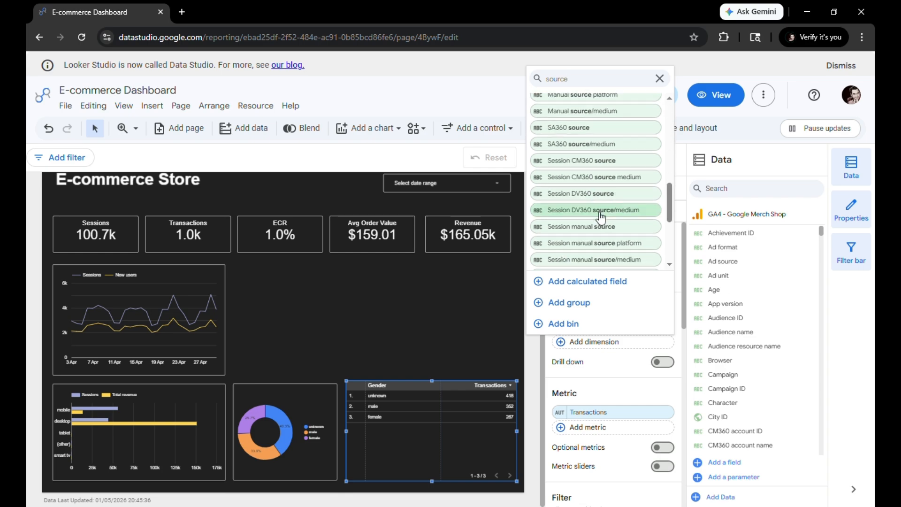
pyautogui.click(616, 246)
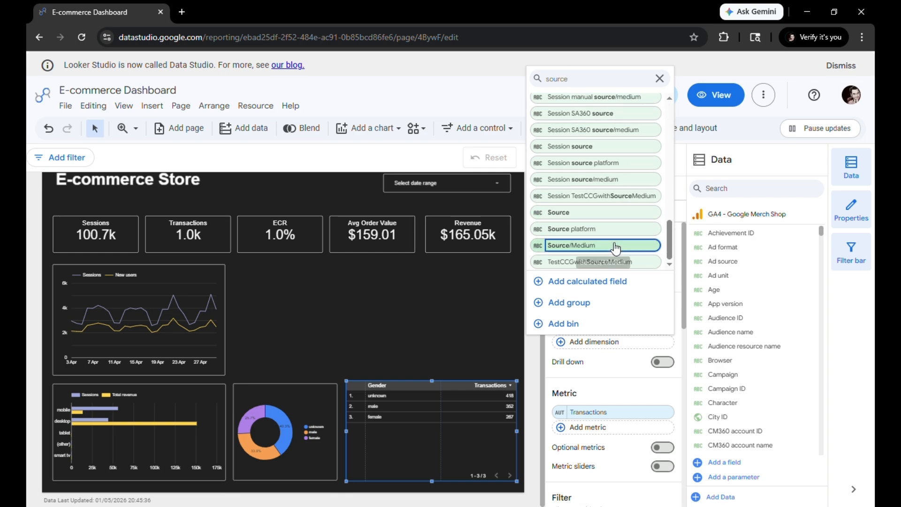
# Set the table's metrics to Sessions and Total revenue
pyautogui.click(604, 424)
pyautogui.write('session')
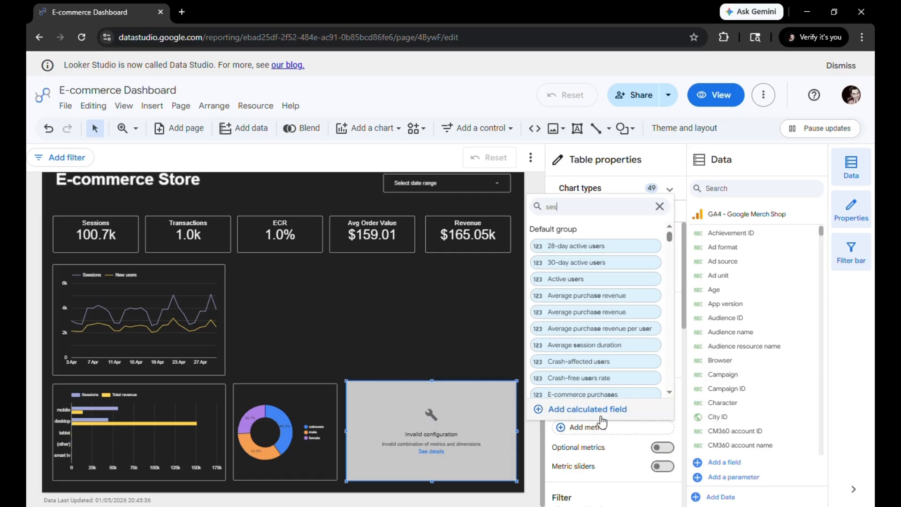
pyautogui.click(590, 377)
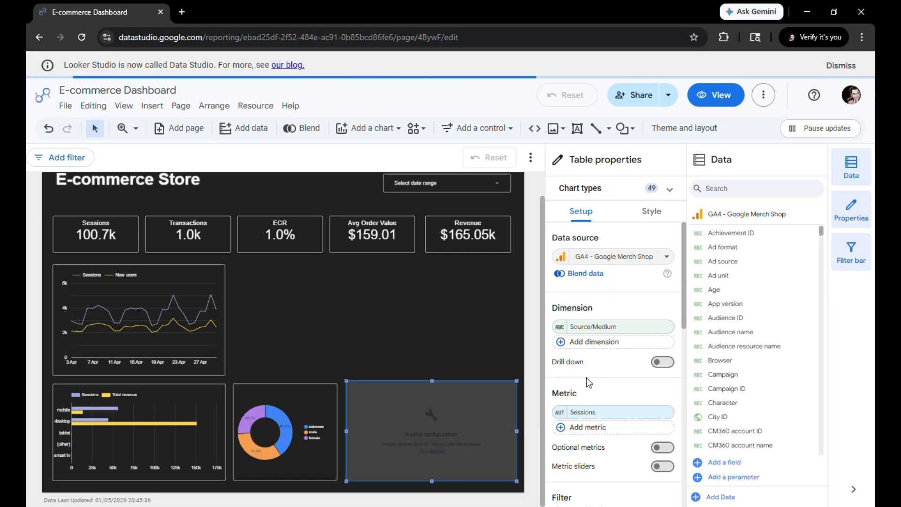
pyautogui.click(596, 428)
pyautogui.write('tota')
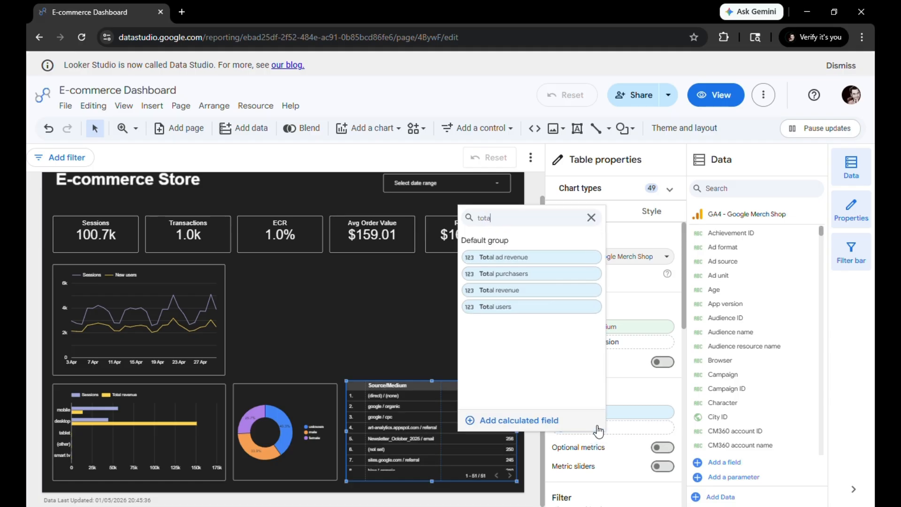
pyautogui.click(538, 291)
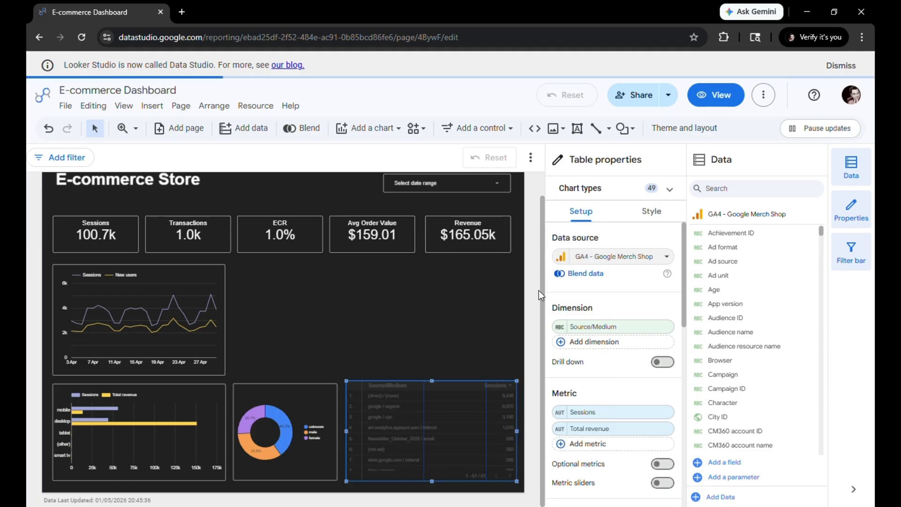
# Turn off row numbers in the Source/Medium table
pyautogui.click(651, 211)
pyautogui.scroll(-5, 604, 396)
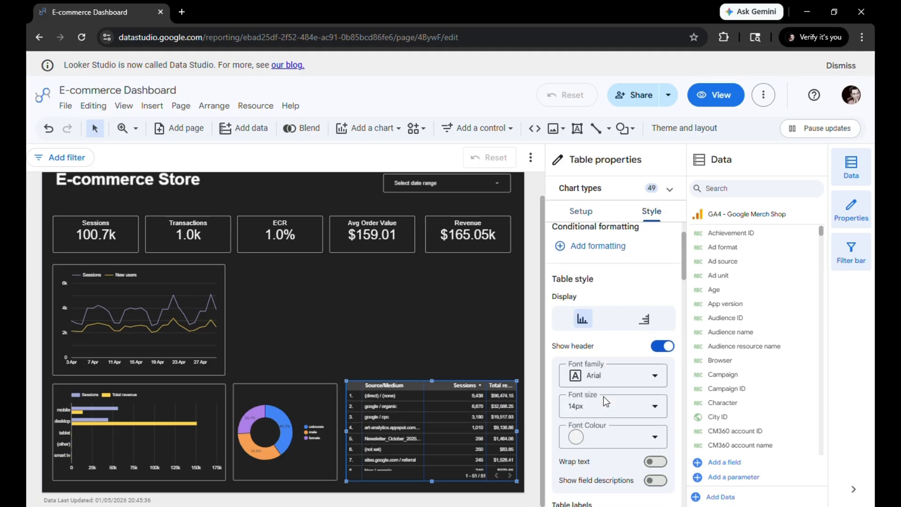
pyautogui.scroll(5, 603, 396)
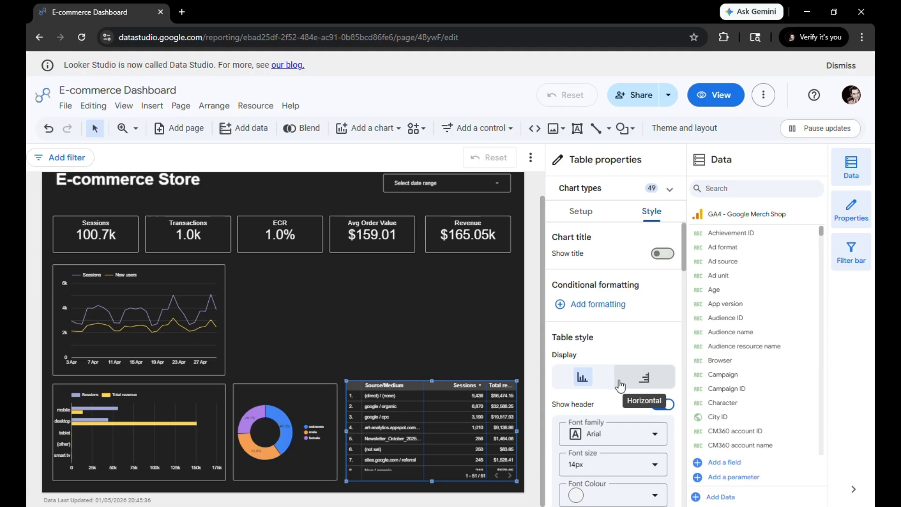
pyautogui.scroll(-6, 615, 379)
pyautogui.scroll(-6, 615, 379)
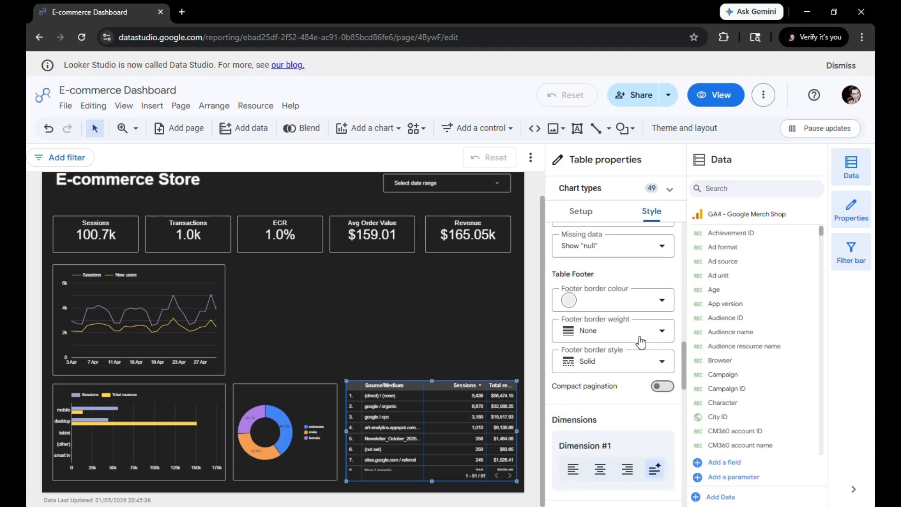
pyautogui.scroll(6, 634, 336)
pyautogui.click(659, 398)
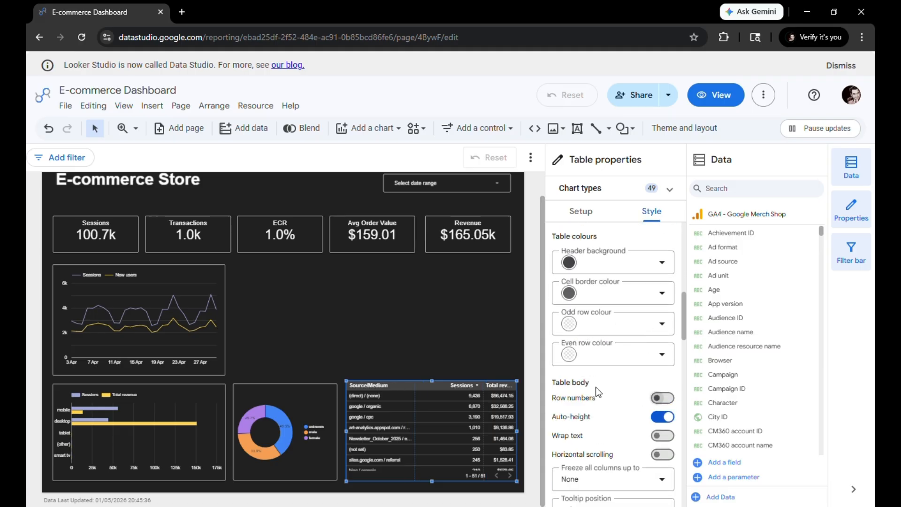
# Give the Source/Medium table a border shadow and a white border
pyautogui.scroll(-10, 596, 386)
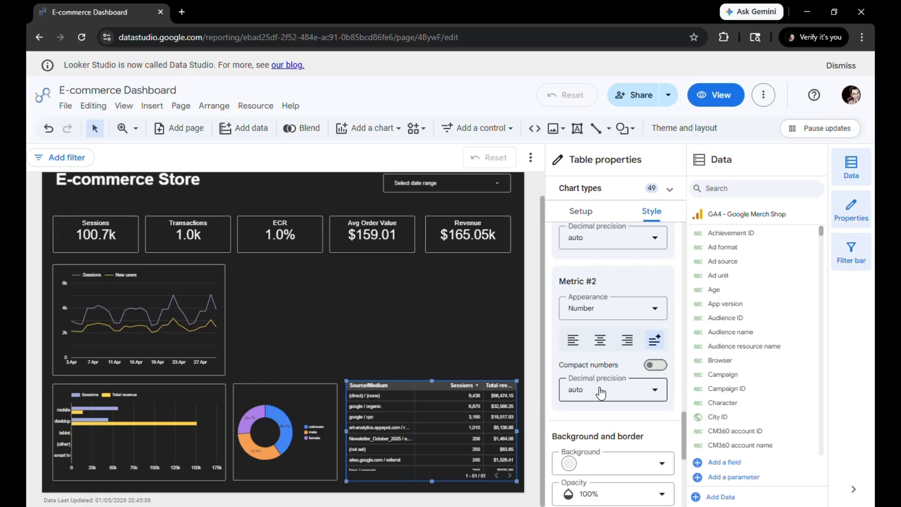
pyautogui.scroll(-5, 601, 393)
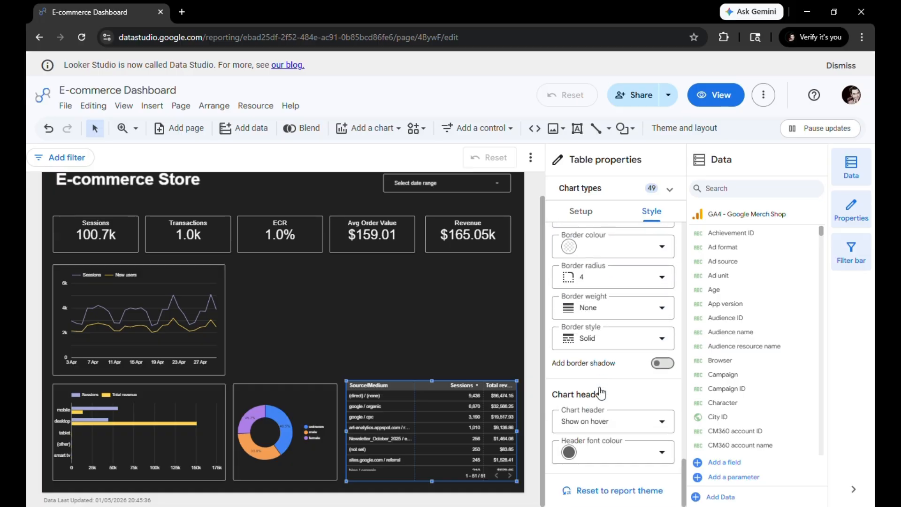
pyautogui.click(665, 364)
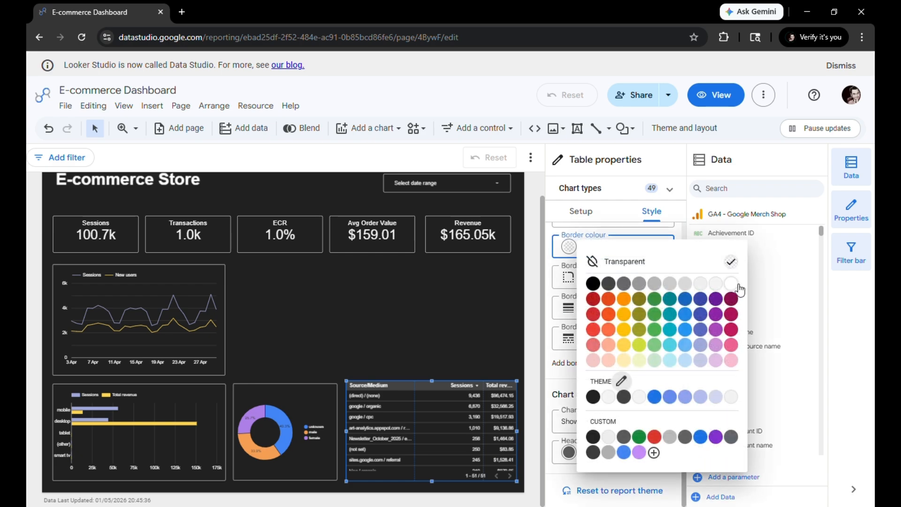
pyautogui.click(737, 284)
pyautogui.click(402, 328)
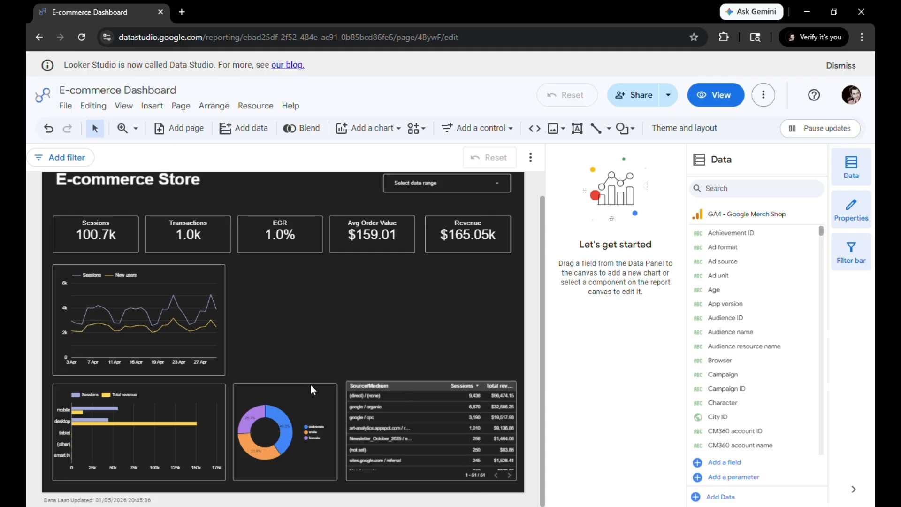
# Insert a Google Maps bubble map beside the time series chart, aligned with its top edge
pyautogui.click(386, 127)
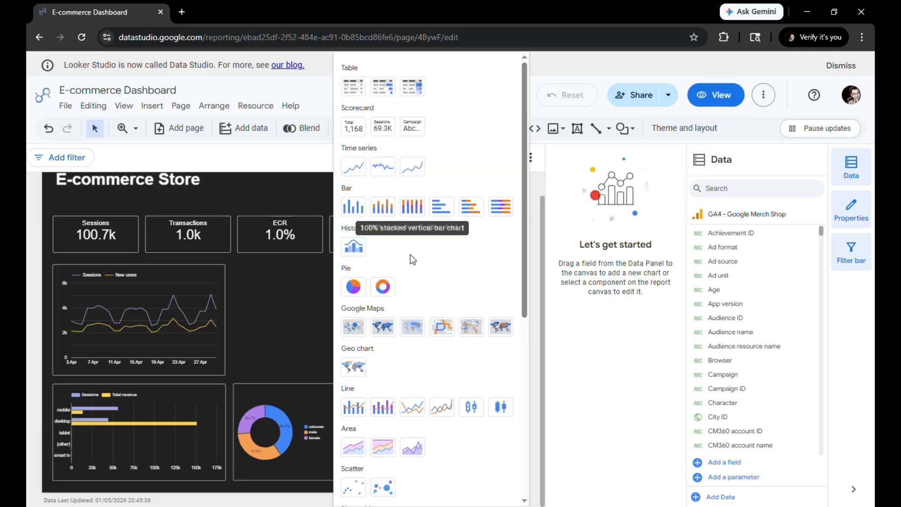
pyautogui.click(354, 327)
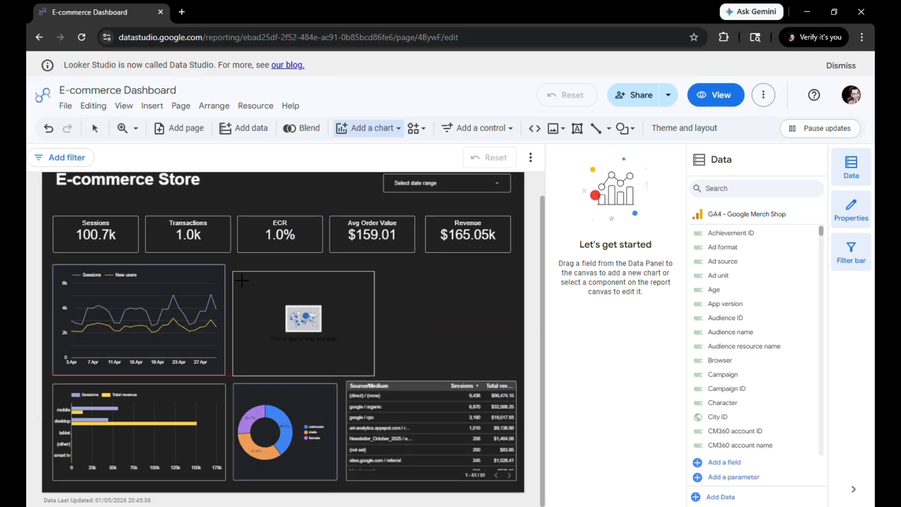
pyautogui.click(242, 281)
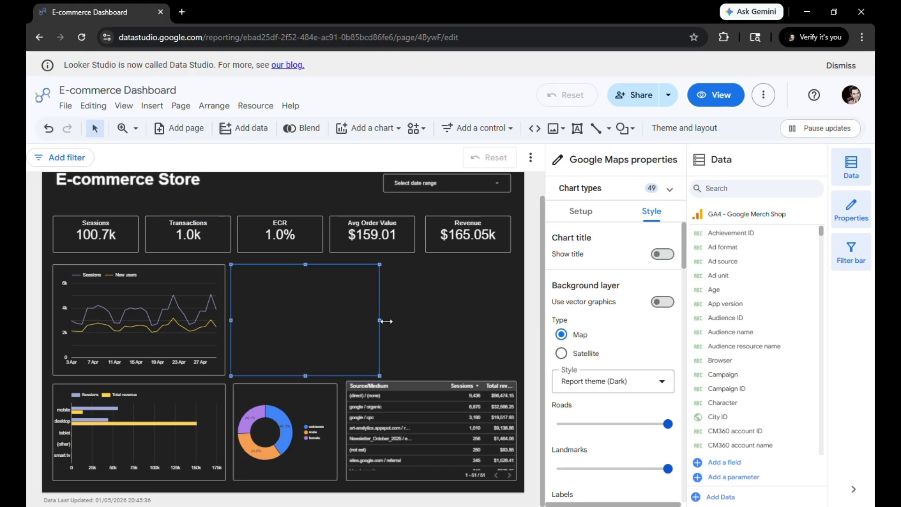
# Widen the Google Maps chart to the outer edge of the Revenue scorecard and size its bubbles by Transactions
pyautogui.moveTo(386, 321); pyautogui.dragTo(518, 319)
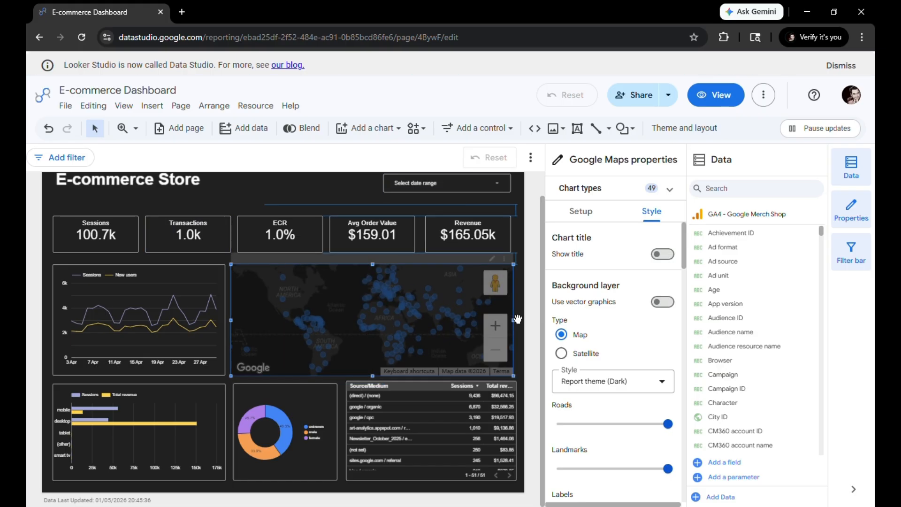
pyautogui.click(520, 335)
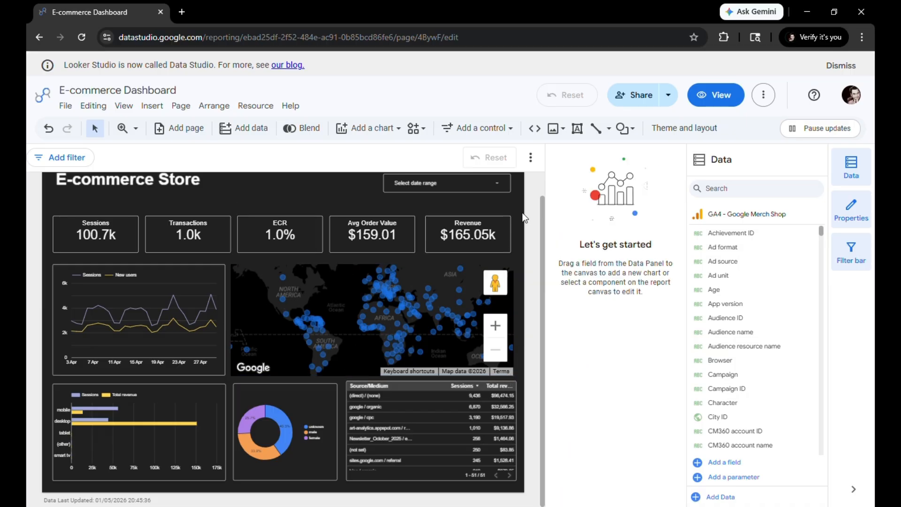
pyautogui.click(343, 288)
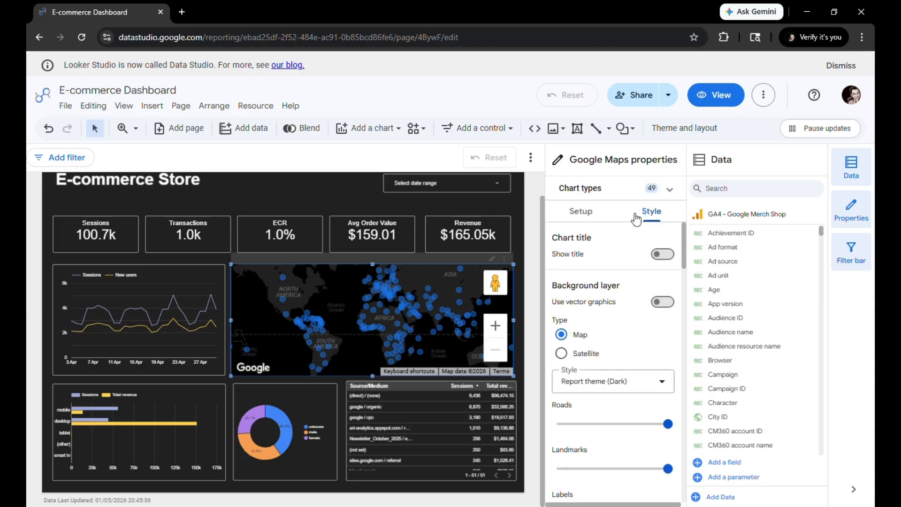
pyautogui.click(582, 211)
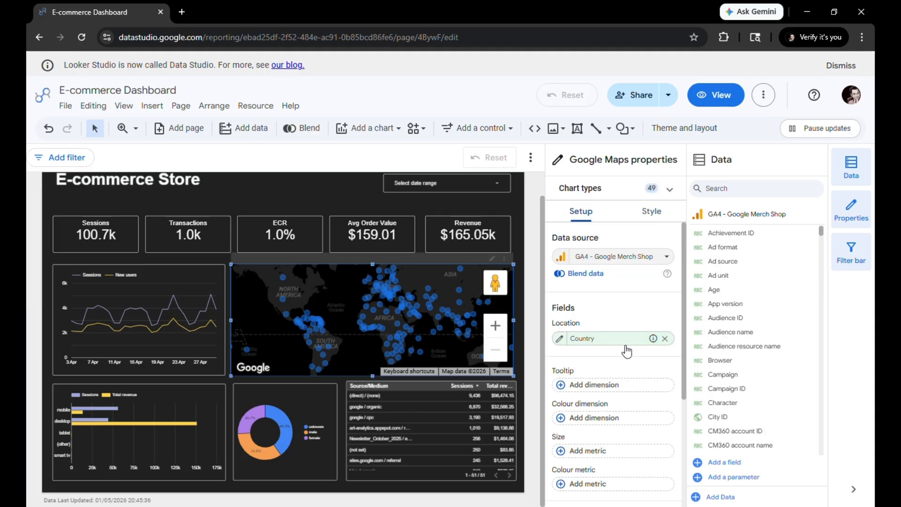
pyautogui.scroll(-3, 623, 347)
pyautogui.click(611, 333)
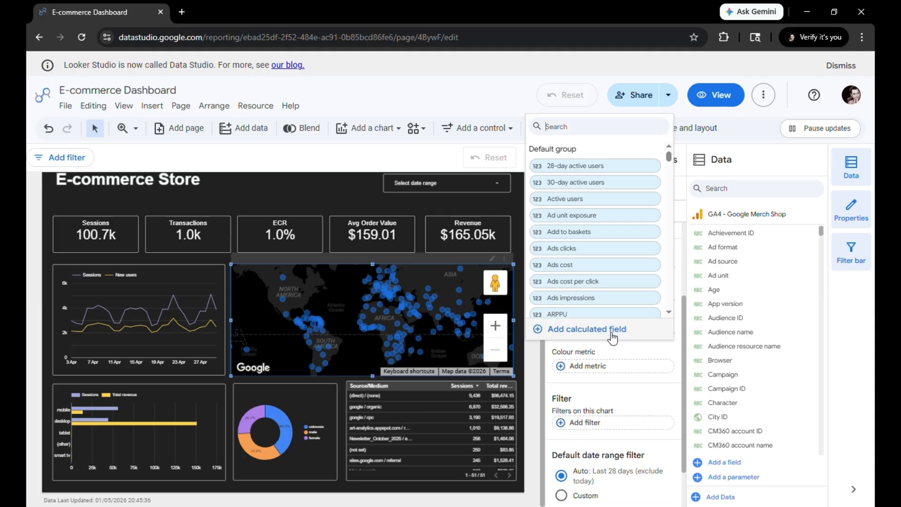
pyautogui.write('tra')
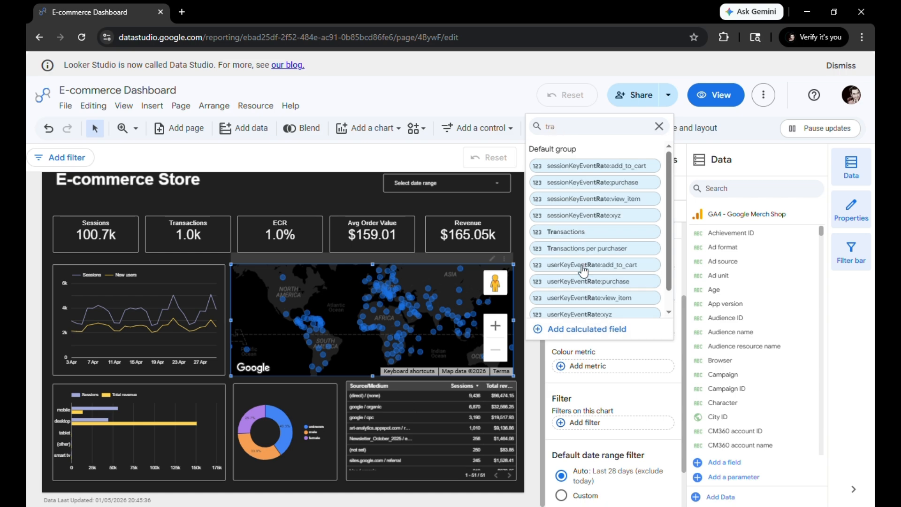
pyautogui.click(582, 233)
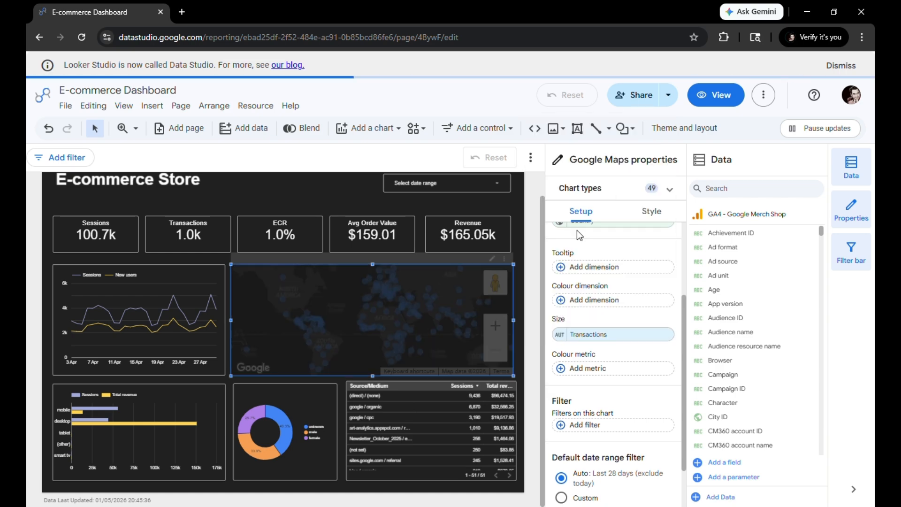
# Give the Google Maps chart a border shadow and a white border
pyautogui.click(650, 212)
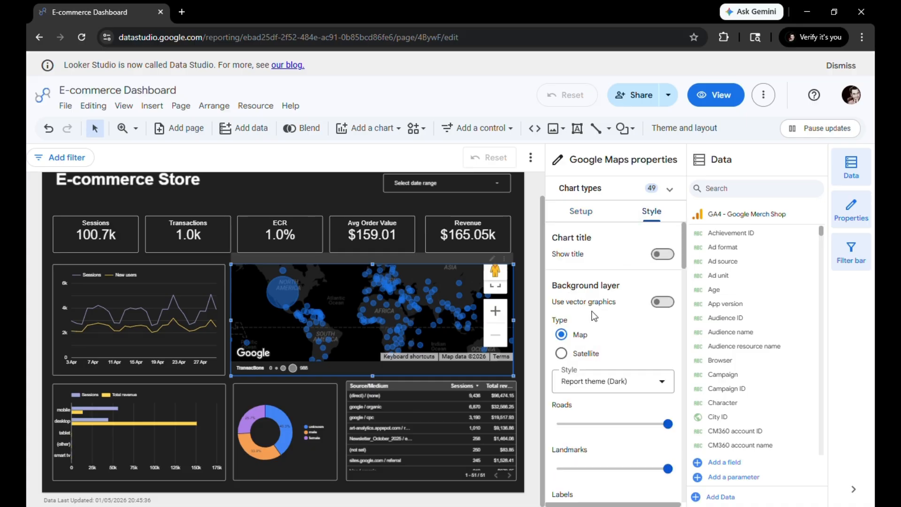
pyautogui.scroll(-5, 605, 358)
pyautogui.scroll(-8, 606, 358)
pyautogui.scroll(3, 608, 359)
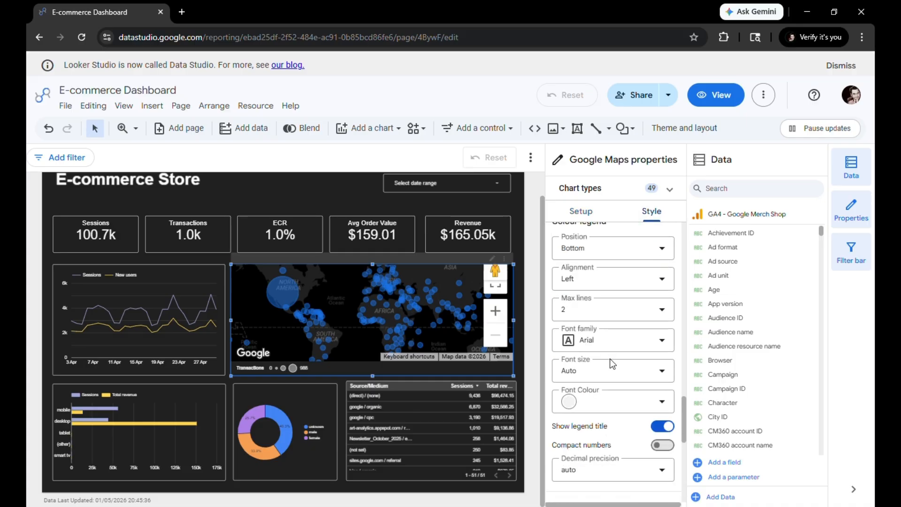
pyautogui.scroll(-3, 614, 361)
pyautogui.click(663, 359)
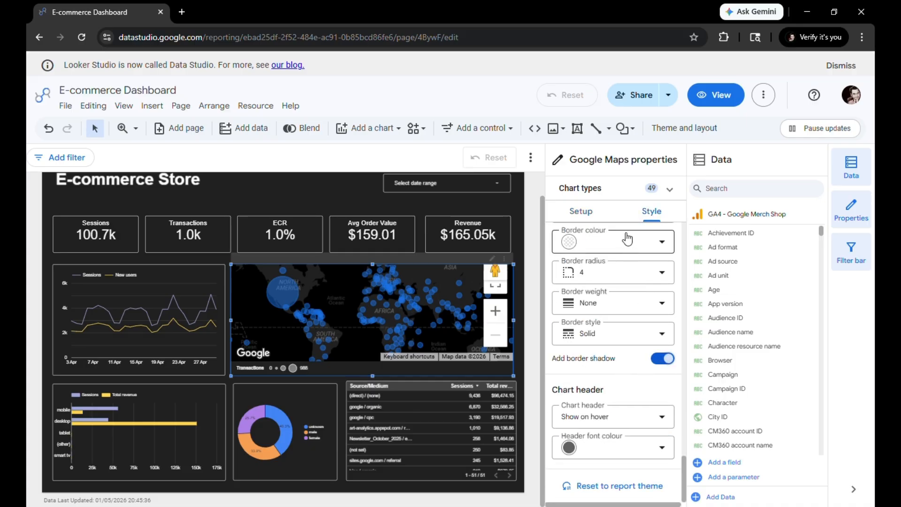
pyautogui.click(661, 242)
pyautogui.click(730, 280)
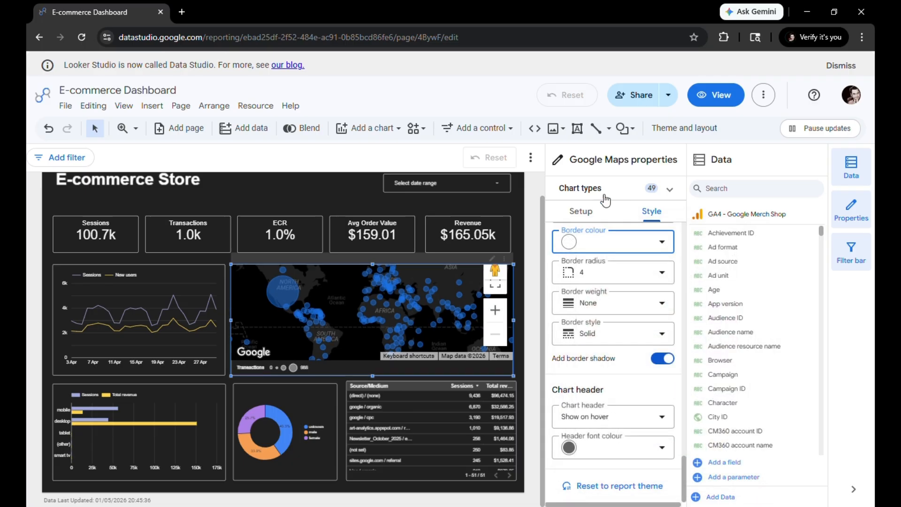
pyautogui.click(515, 201)
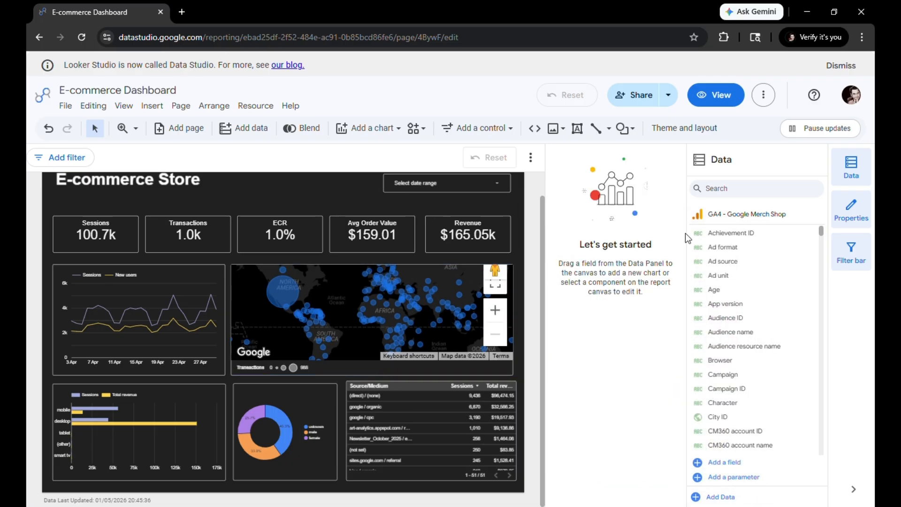
# Switch the report to view mode and review the finished dashboard's scorecards, charts, map and table
pyautogui.click(728, 96)
pyautogui.scroll(1, 352, 160)
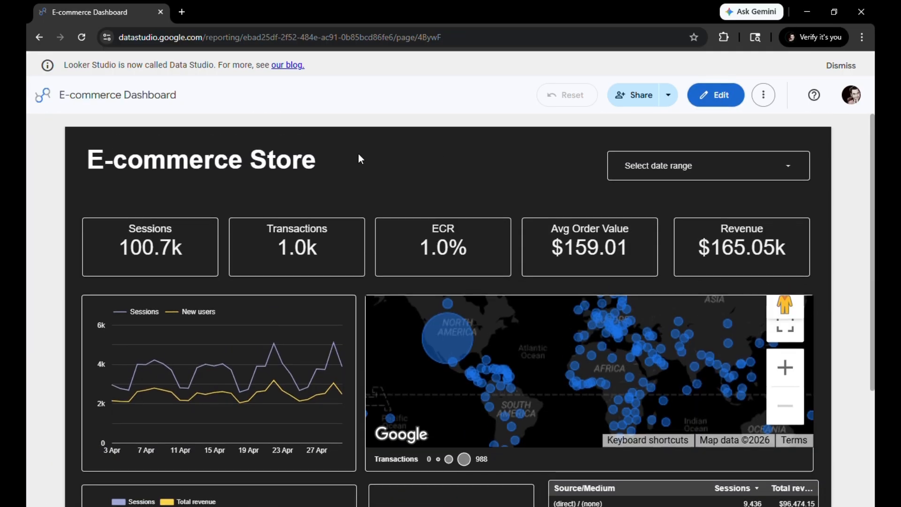
pyautogui.scroll(-1, 359, 153)
pyautogui.scroll(-2, 359, 155)
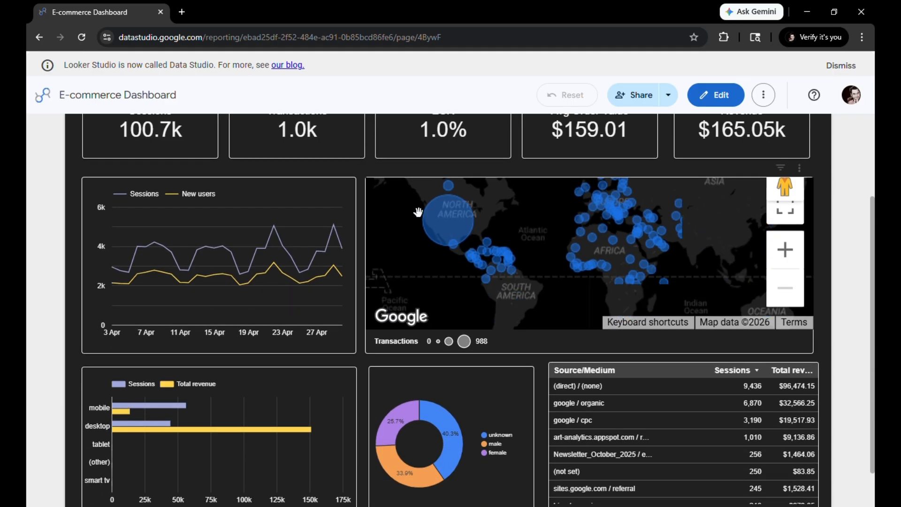
pyautogui.scroll(-1, 356, 313)
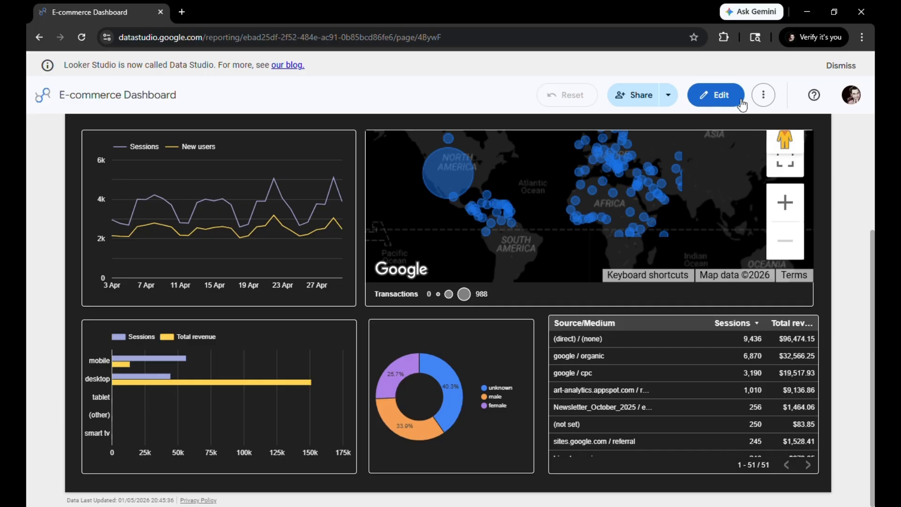
pyautogui.scroll(3, 336, 242)
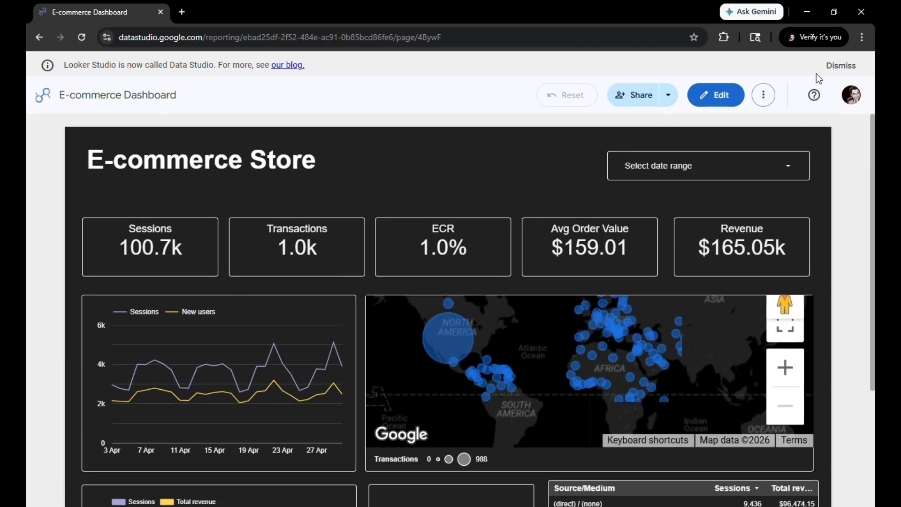